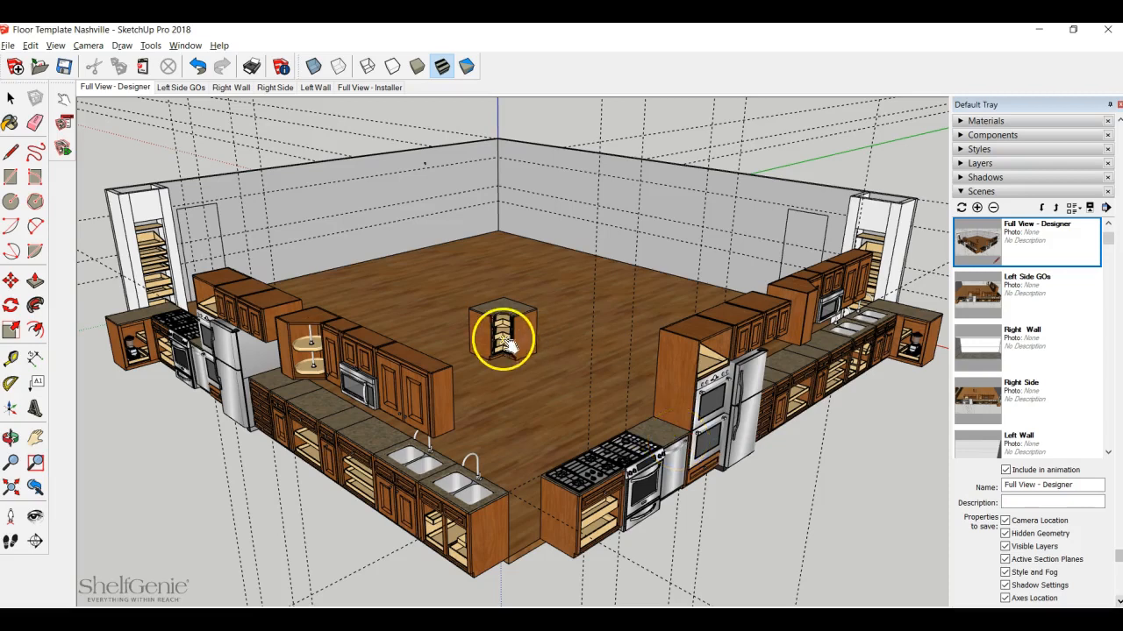
- Switch to the Left Side GOs scene and open both doors of the wall cabinet above the refrigerator
left_click(173, 90)
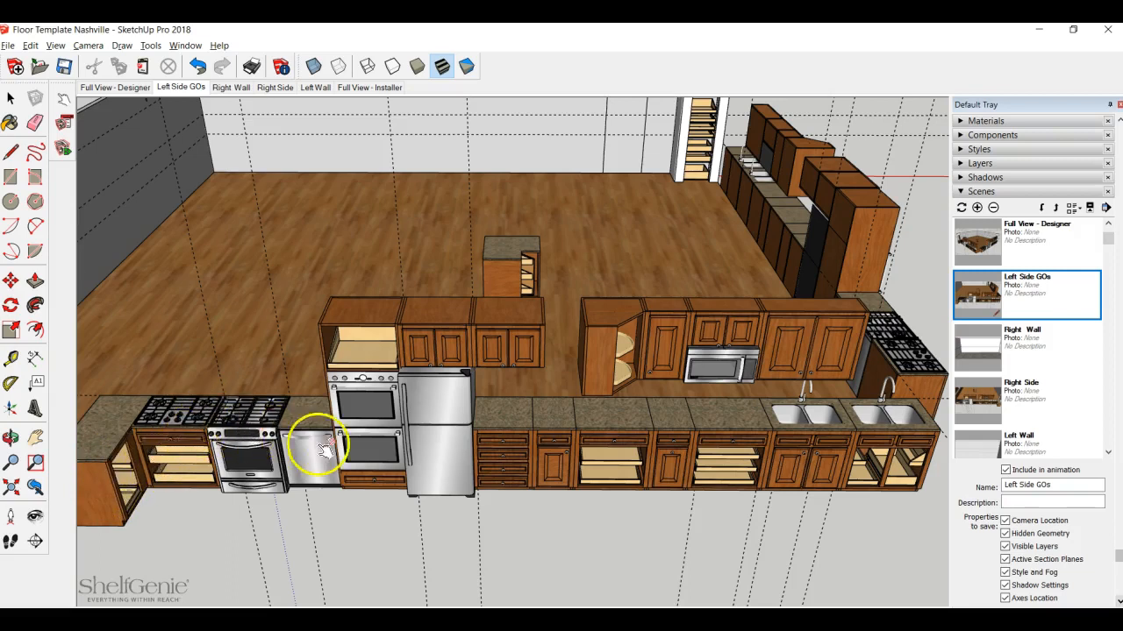
left_click(450, 409)
left_click(421, 342)
left_click(456, 372)
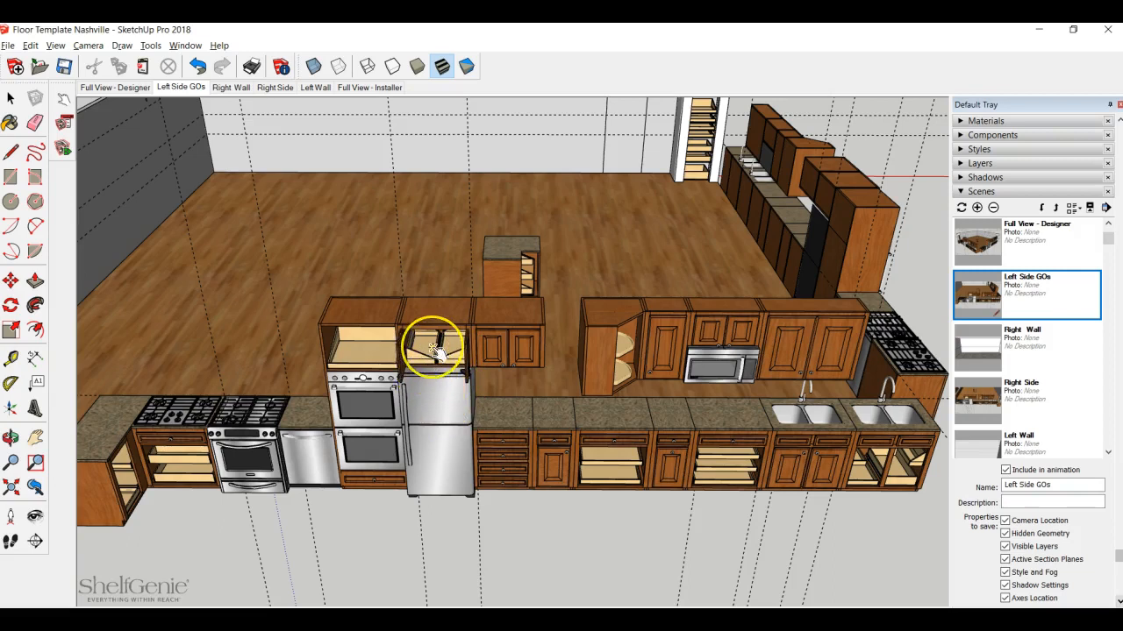
- Slide the two glide-outs above the refrigerator out and back in, and close both cabinet doors
scroll(424, 364, "up", 5)
left_click(427, 367)
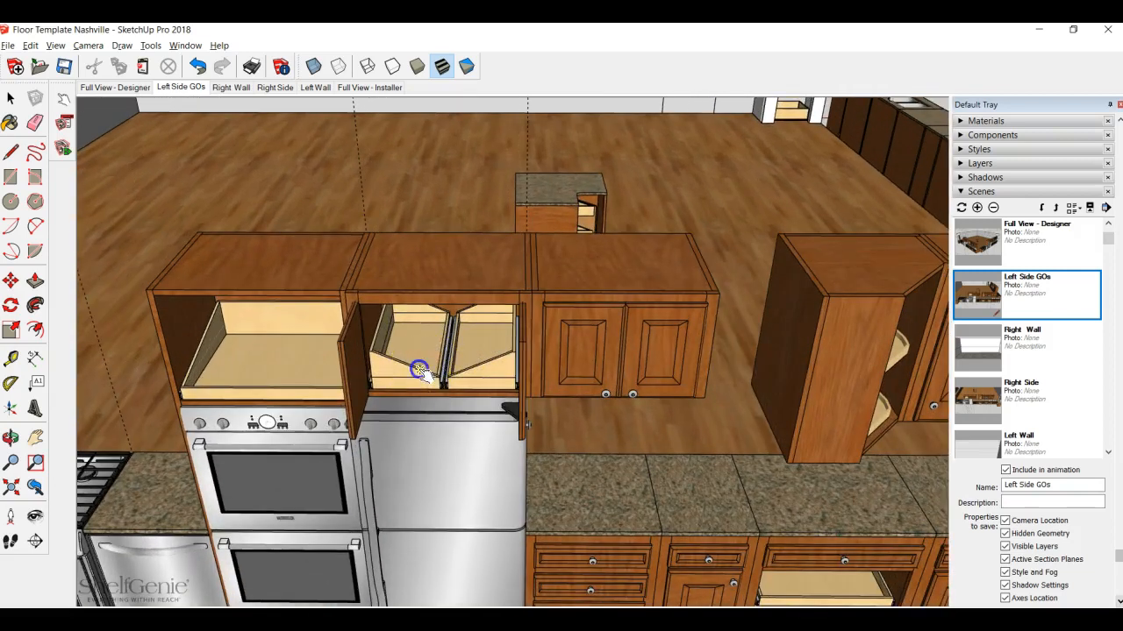
left_click(480, 366)
left_click(400, 383)
left_click(489, 371)
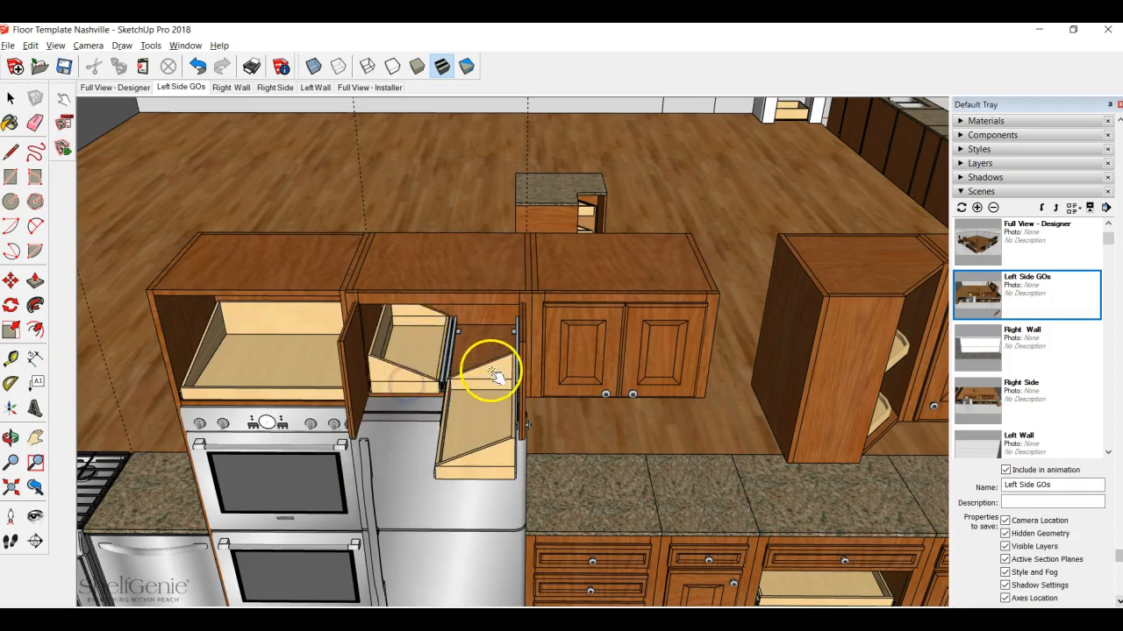
left_click(356, 357)
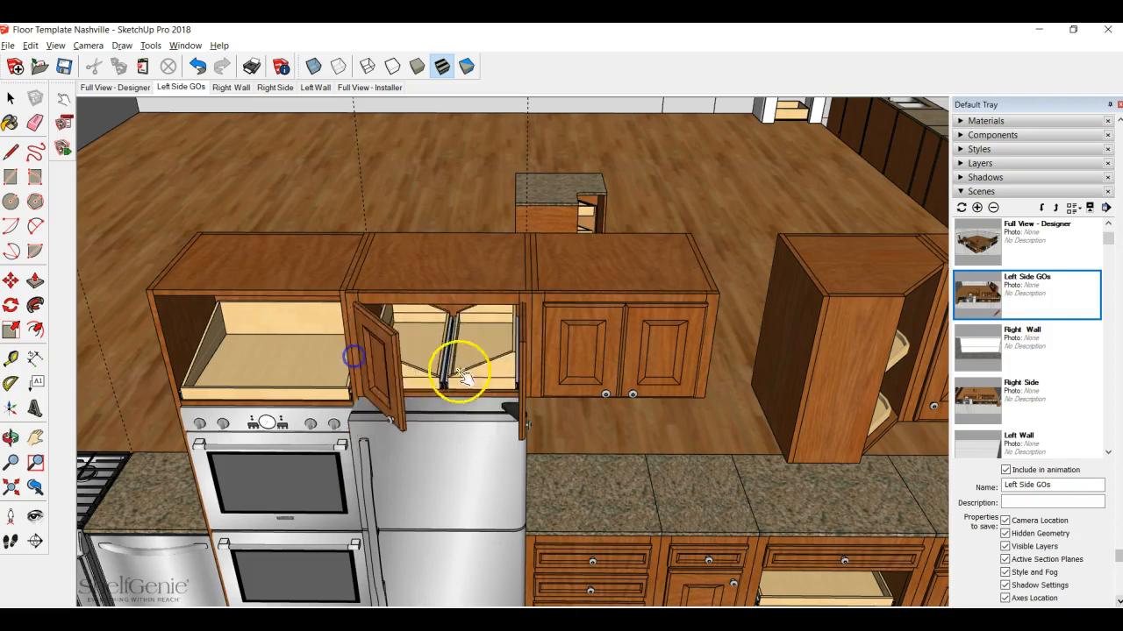
left_click(531, 359)
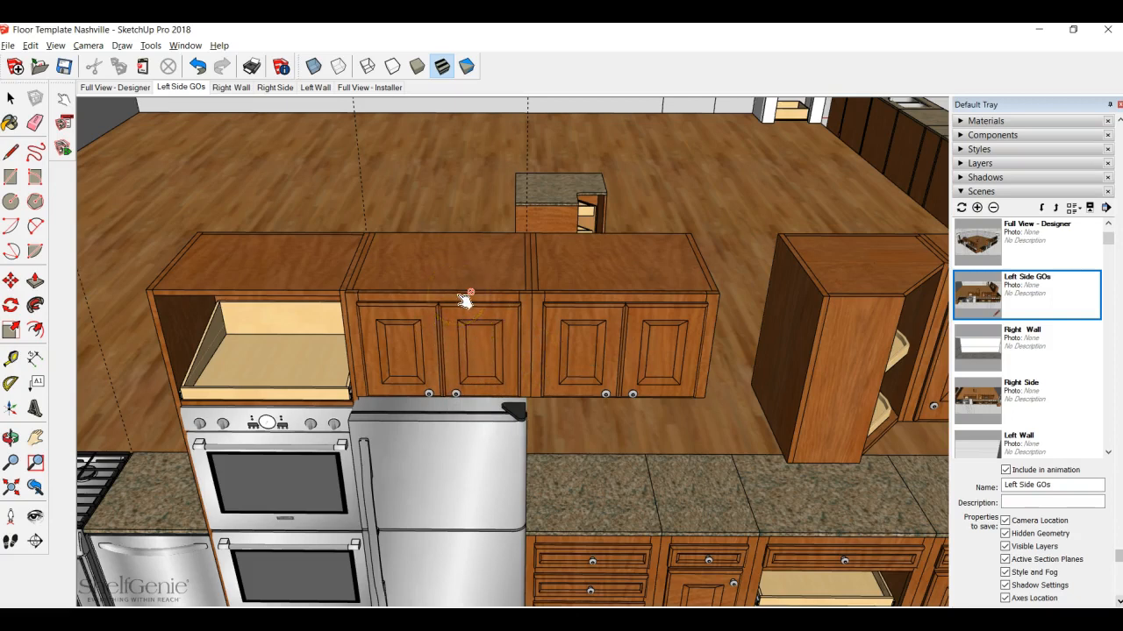
- Open the group of the cabinet above the refrigerator for editing and show the component options of the ShelfGenie Smart Cabinet inside it
left_click(63, 129)
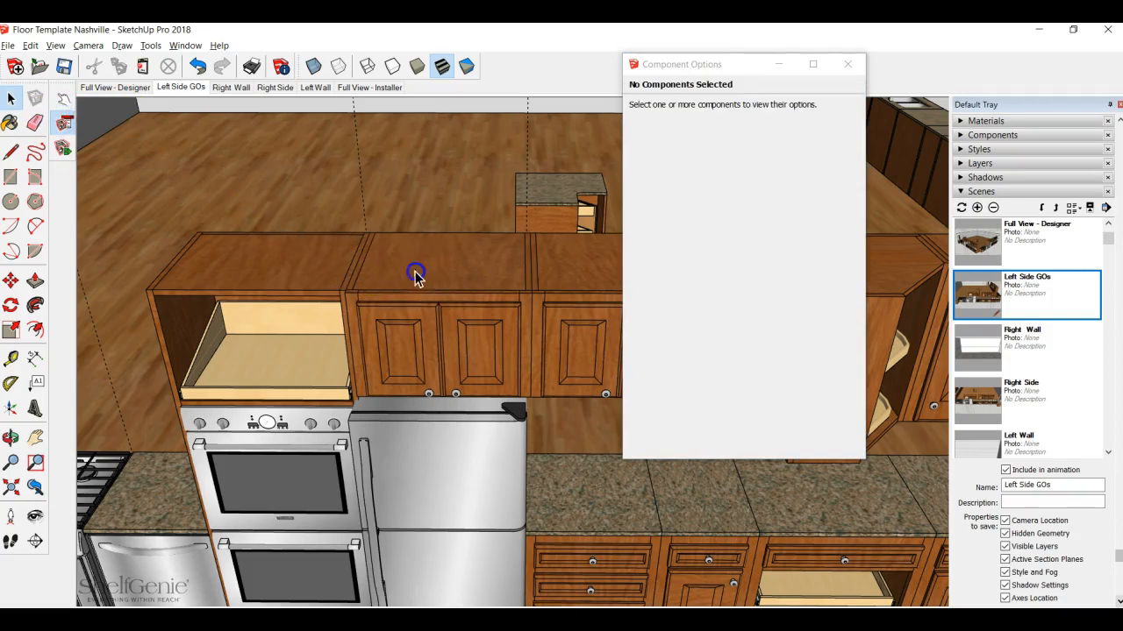
left_click(500, 250)
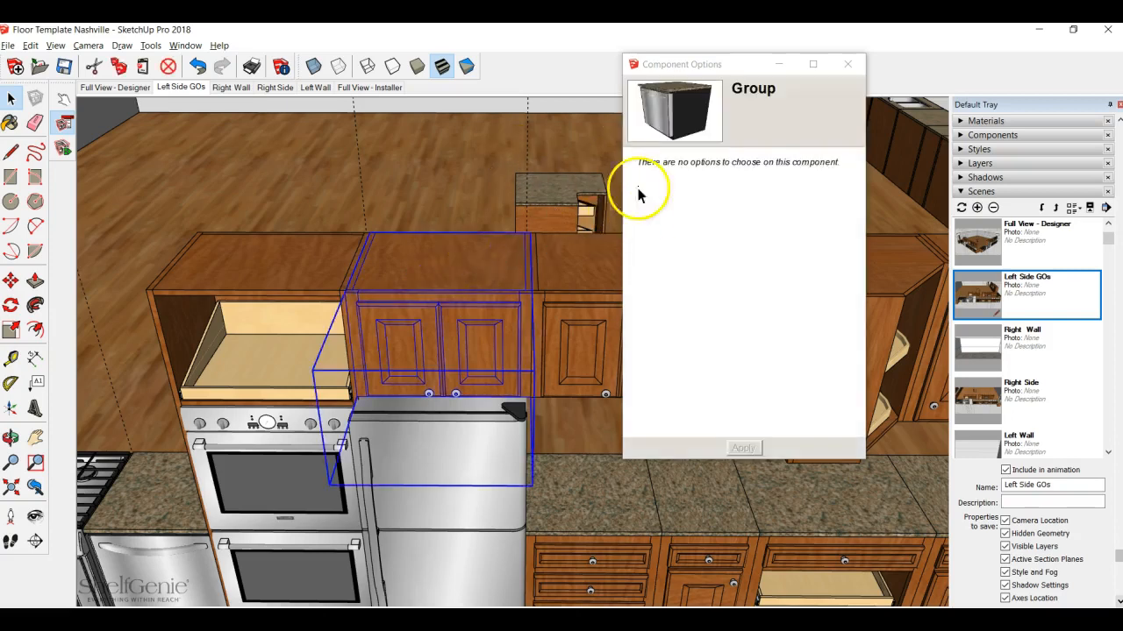
right_click(445, 263)
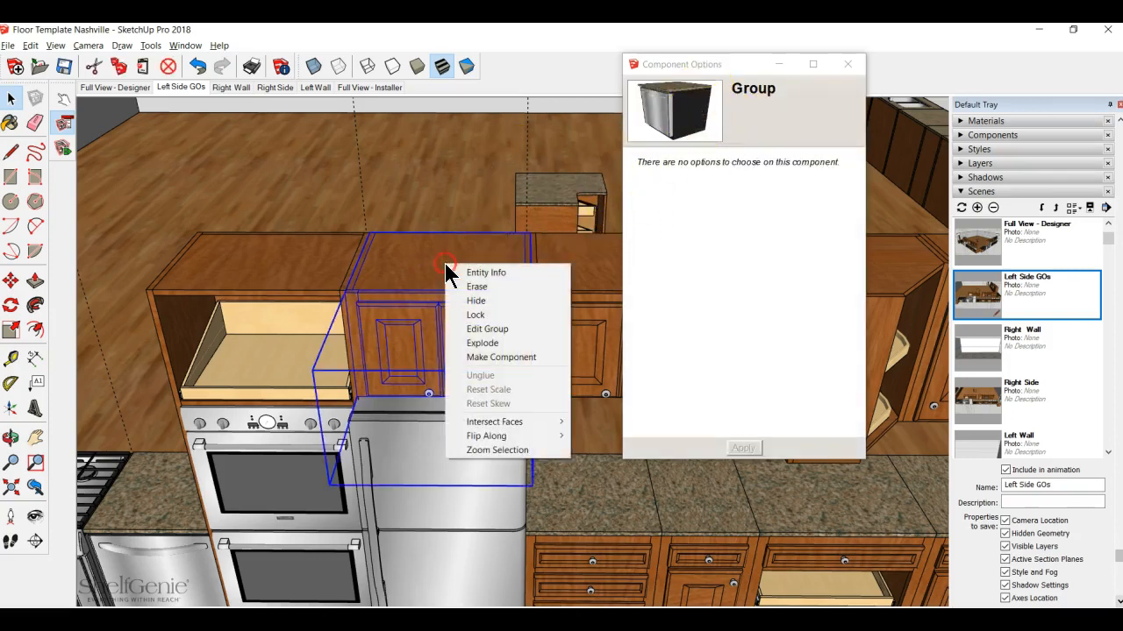
left_click(505, 326)
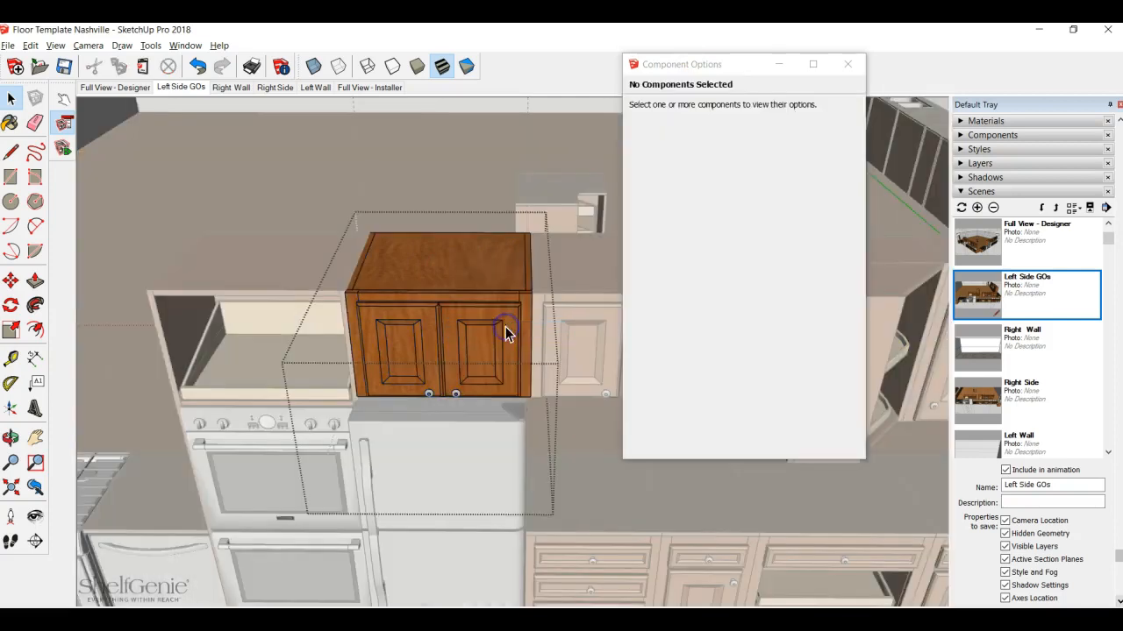
left_click(485, 285)
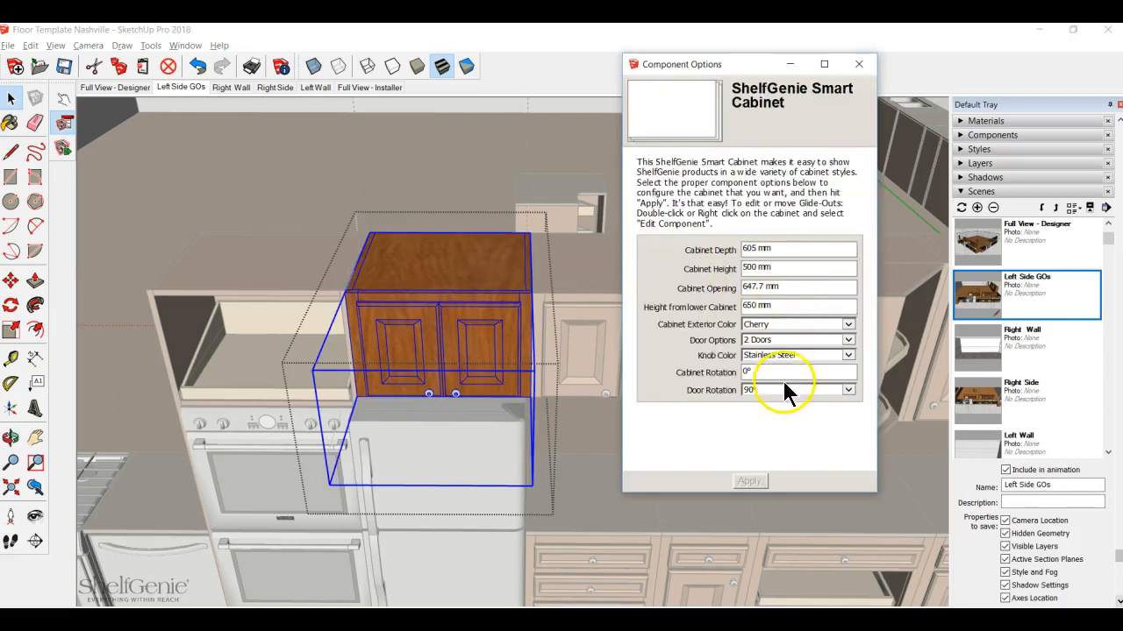
- Set the smart cabinet's Cabinet Rotation to 90°, close the component options and leave the group
left_click(848, 390)
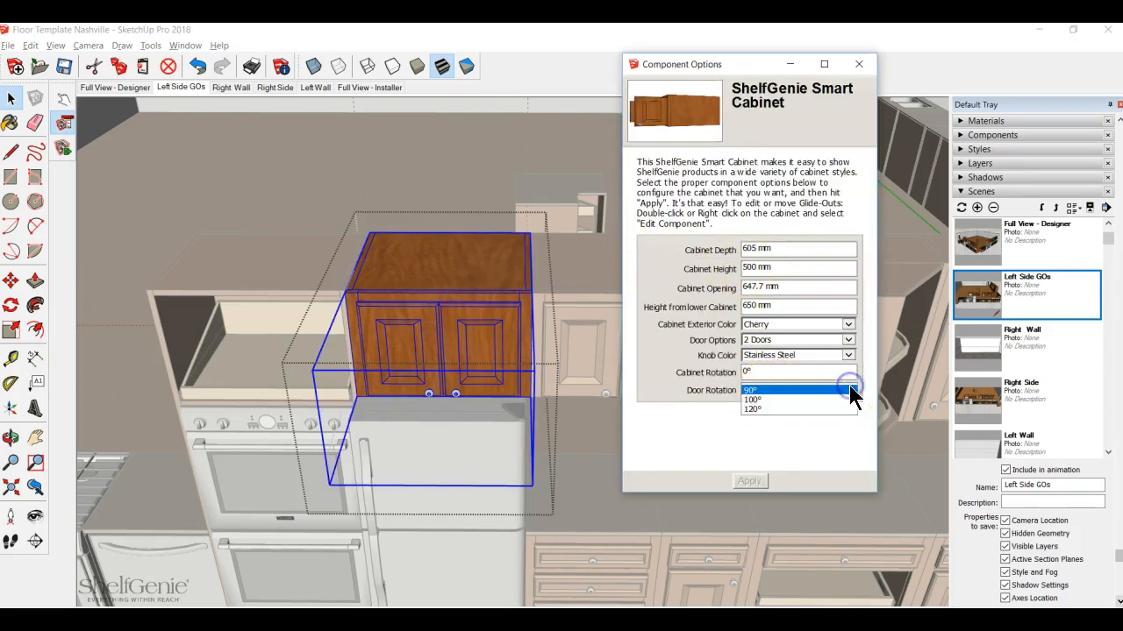
left_click(808, 376)
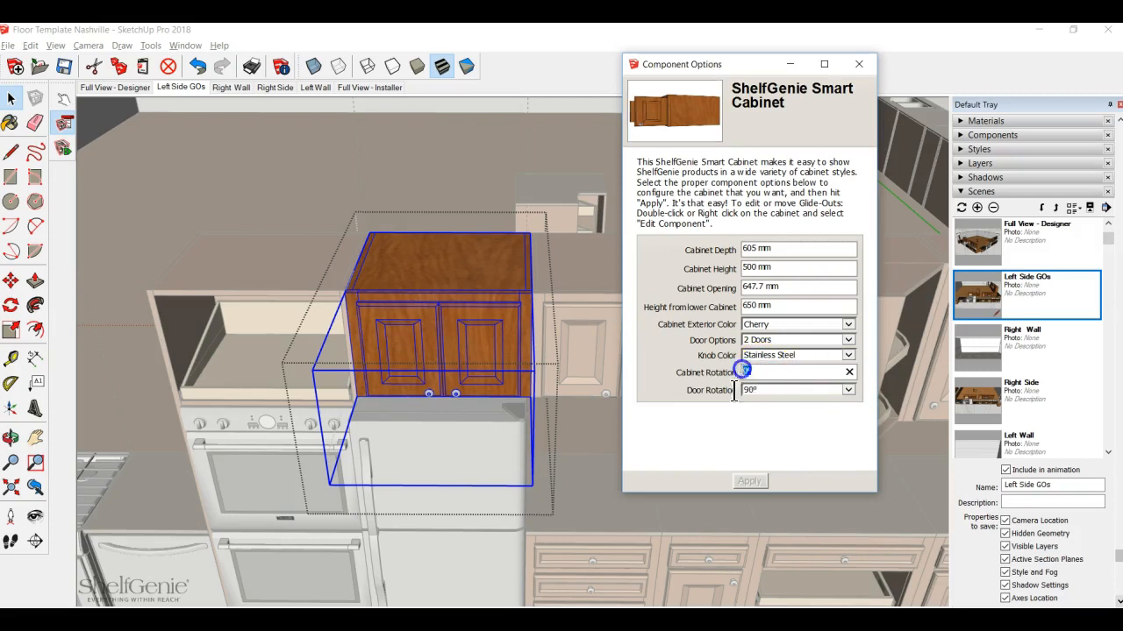
type("90")
key("Return")
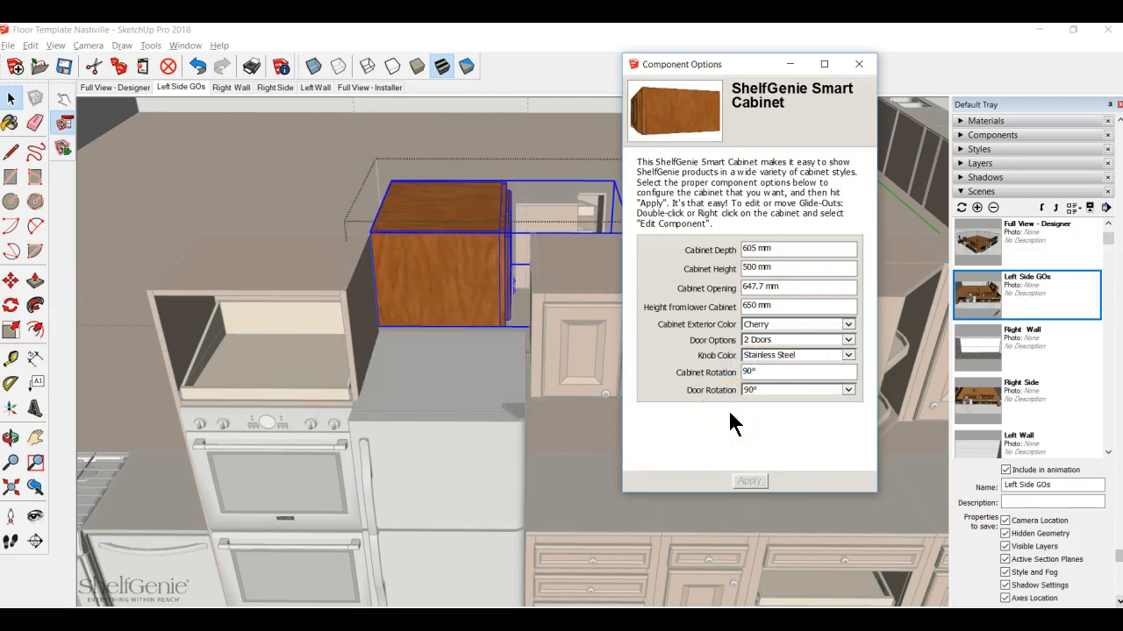
left_click(858, 63)
right_click(695, 167)
left_click(737, 178)
- Test the rotated cabinet with the Interact tool by opening its doors, sliding a glide-out and closing the doors again
middle_click_drag(688, 203, 292, 286)
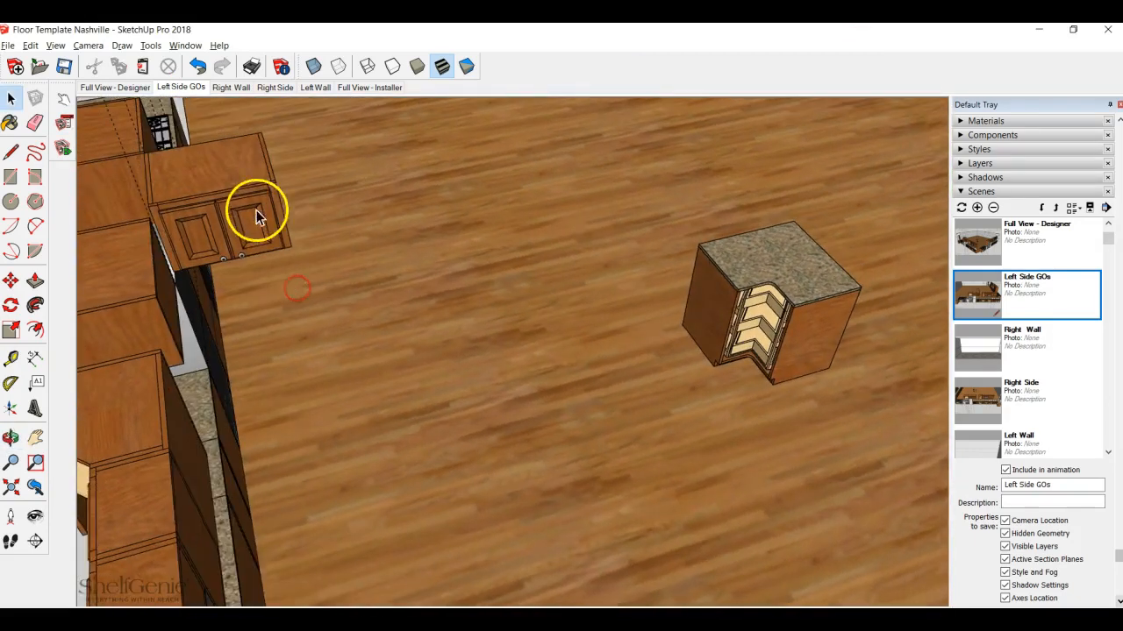
left_click(62, 100)
left_click(245, 213)
left_click(204, 230)
left_click(265, 248)
left_click(199, 253)
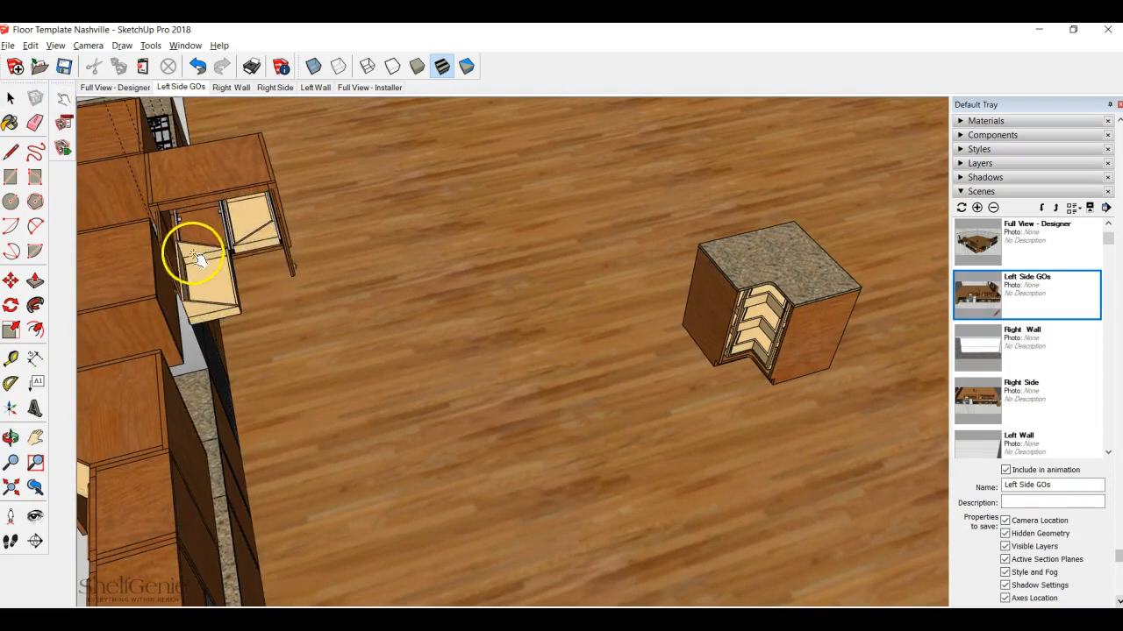
left_click(167, 243)
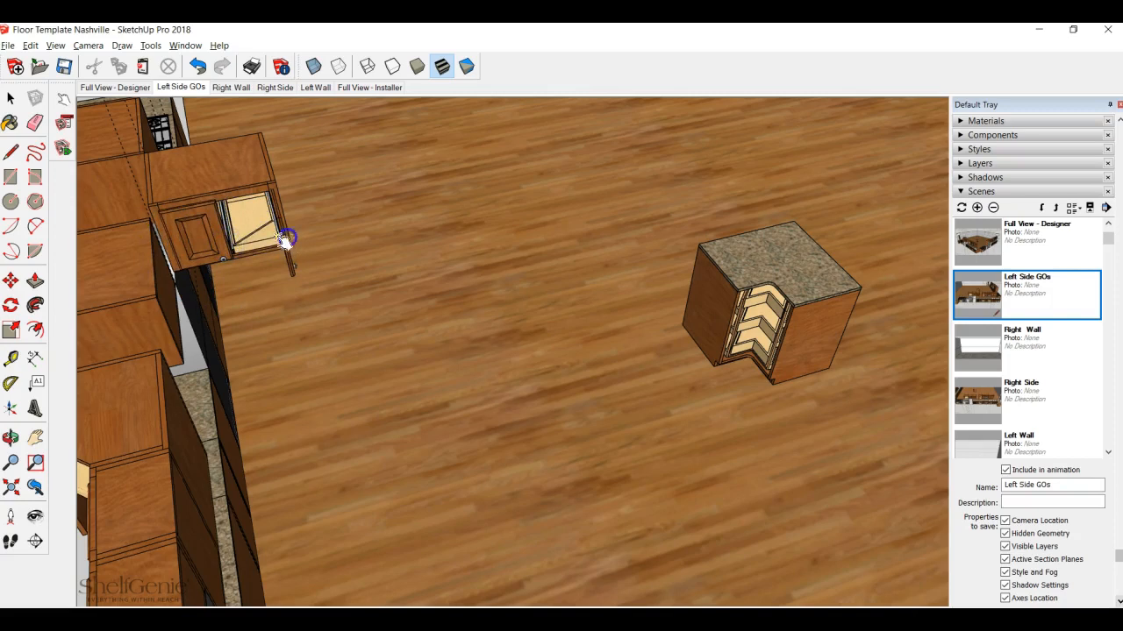
left_click(288, 240)
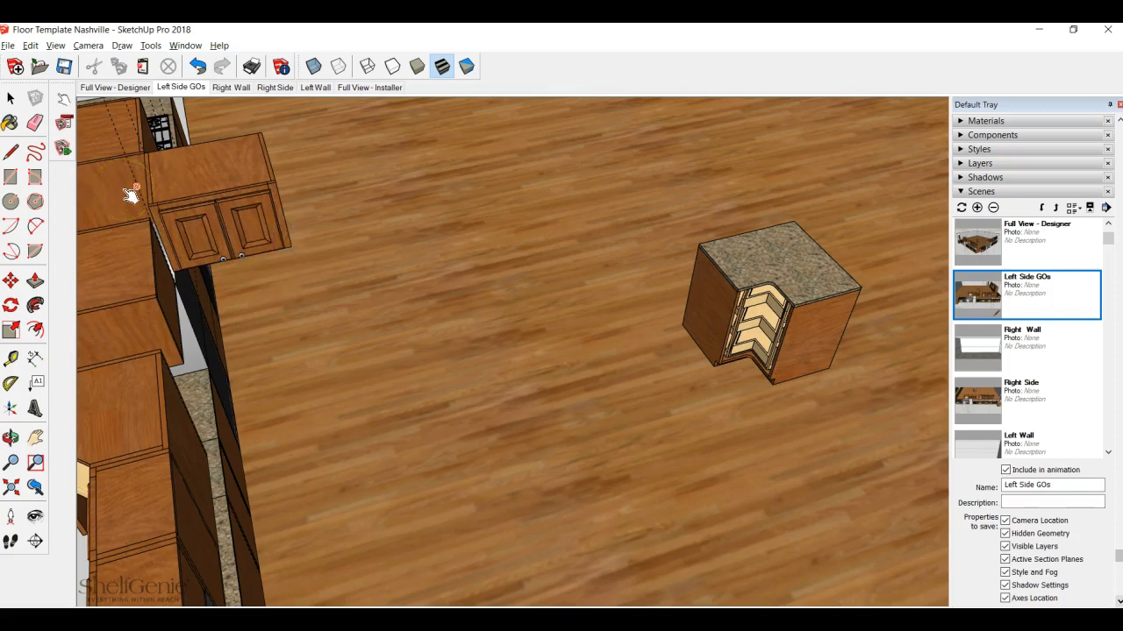
- Undo the door and glide-out movements and the 90° cabinet rotation, and leave the cabinet group
left_click(198, 67)
left_click(198, 67)
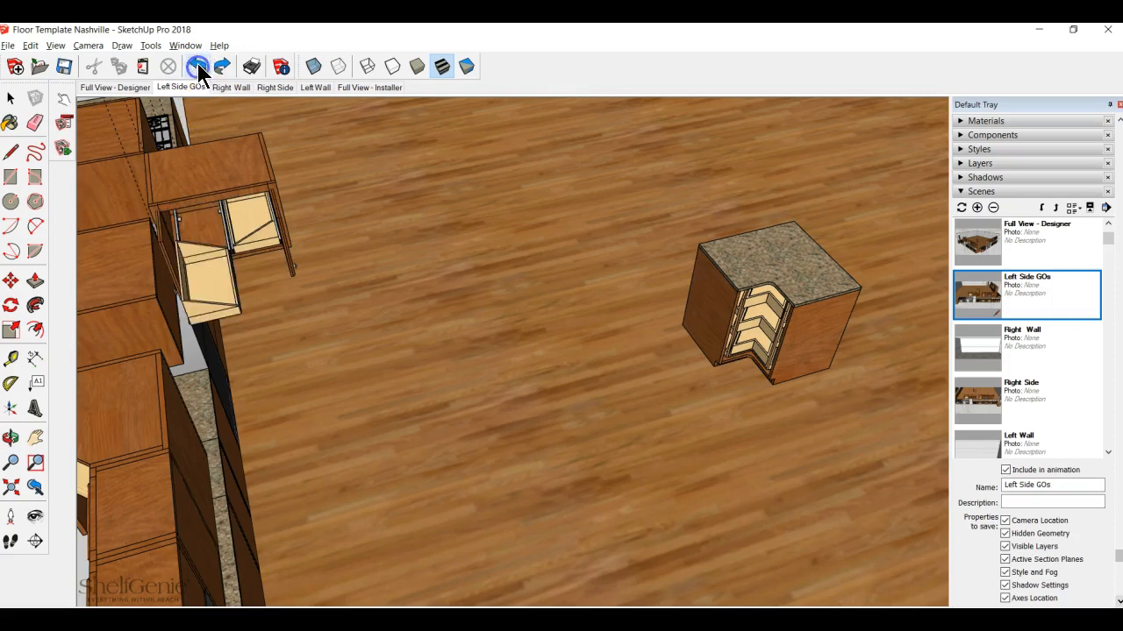
left_click(198, 67)
left_click(198, 66)
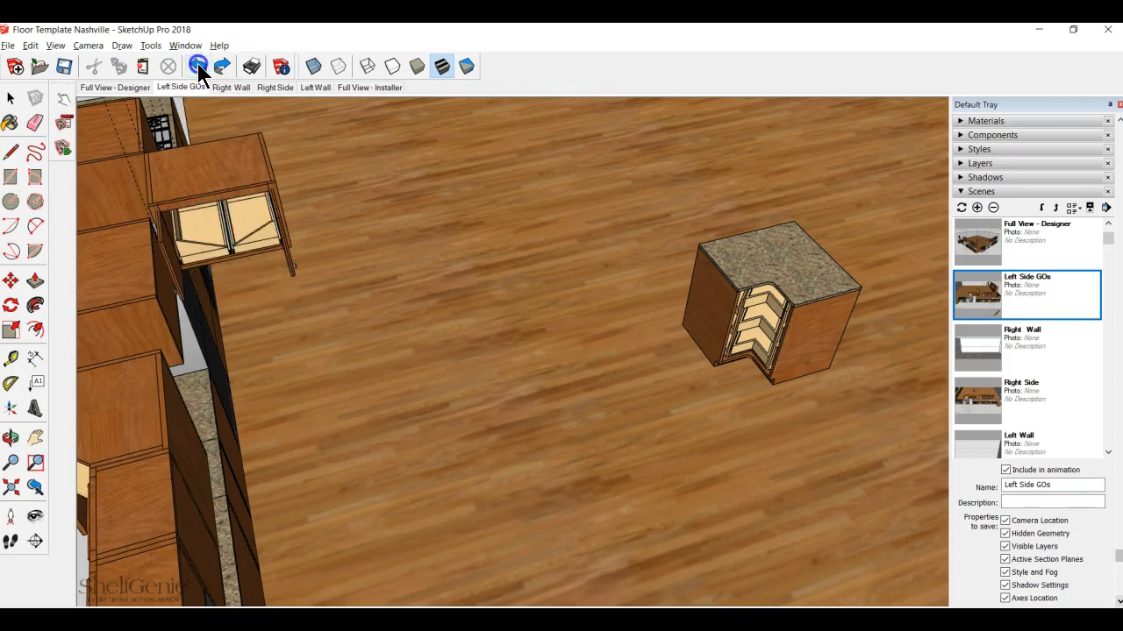
left_click(198, 67)
left_click(198, 66)
left_click(198, 67)
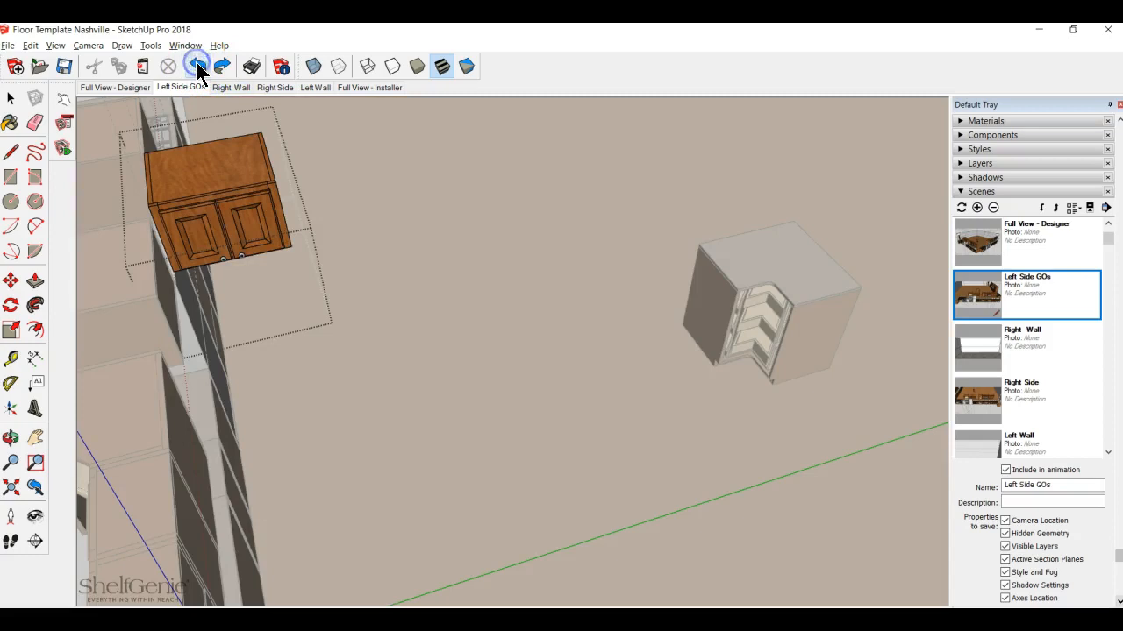
left_click(197, 66)
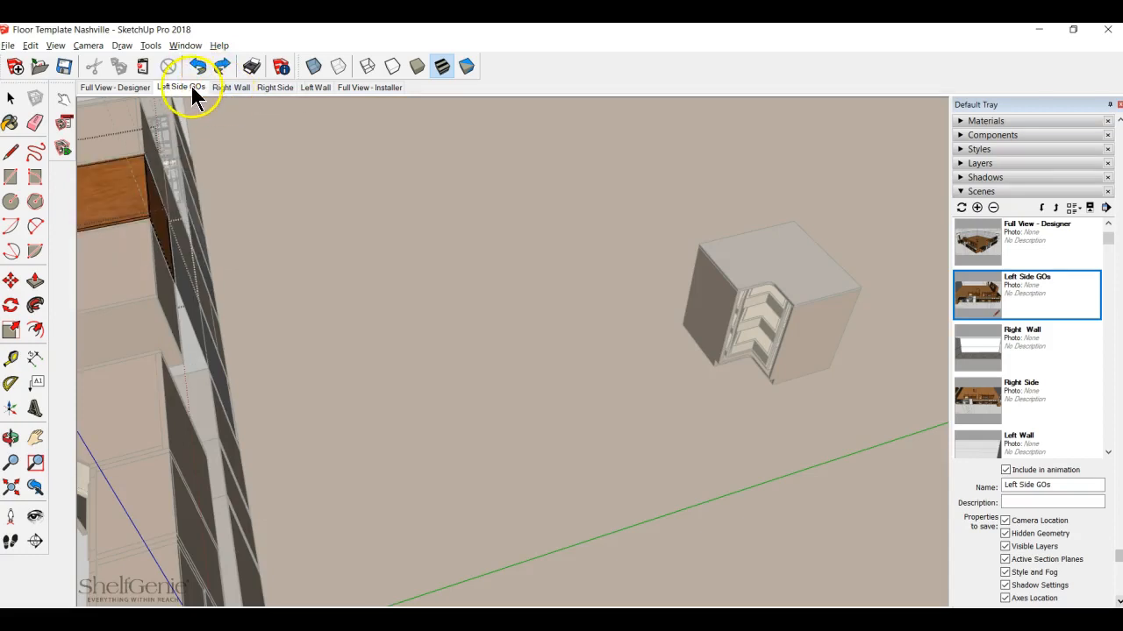
right_click(266, 161)
left_click(275, 165)
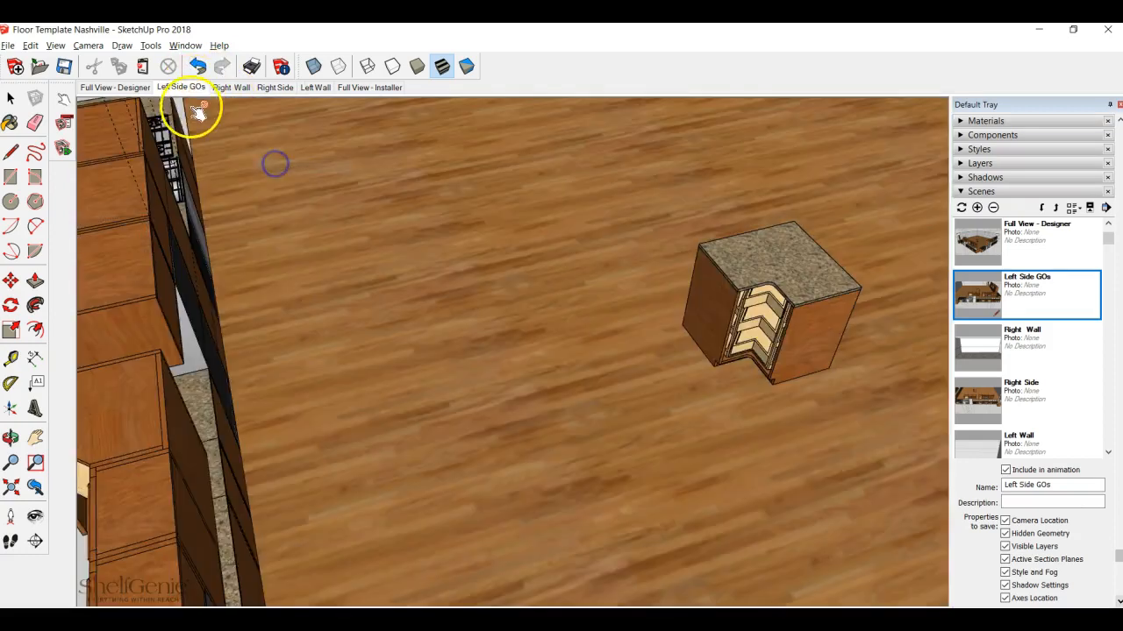
- Return to the Left Side GOs scene, open the vertically divided wall cabinet beside the refrigerator cabinet to view its inside, and close its doors
left_click(184, 88)
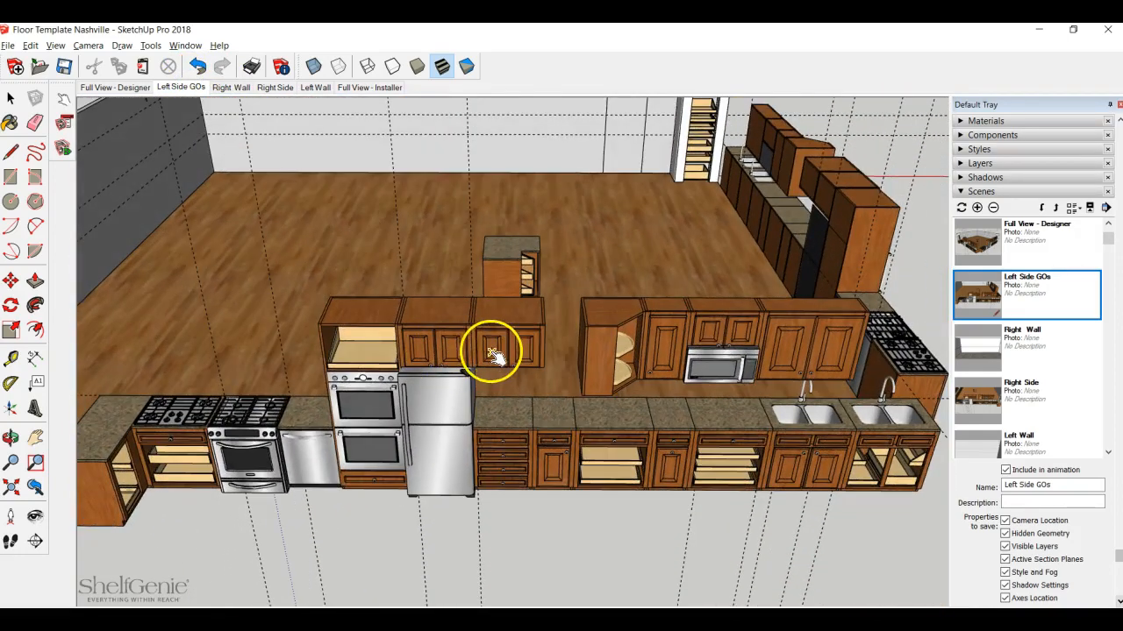
left_click(494, 354)
scroll(522, 364, "up", 2)
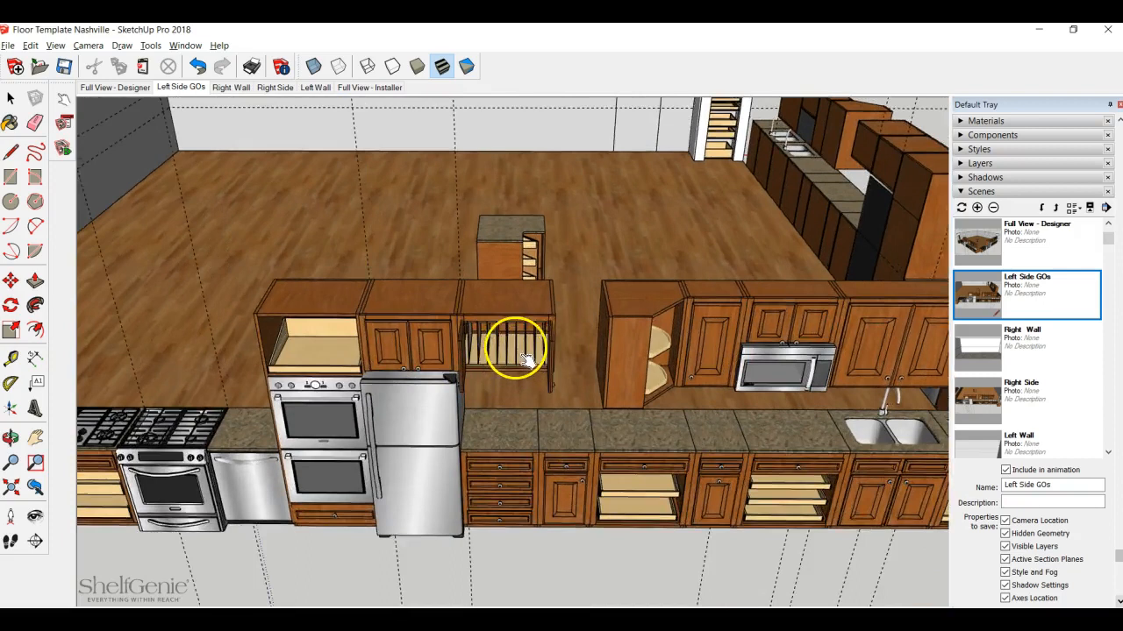
scroll(524, 364, "up", 3)
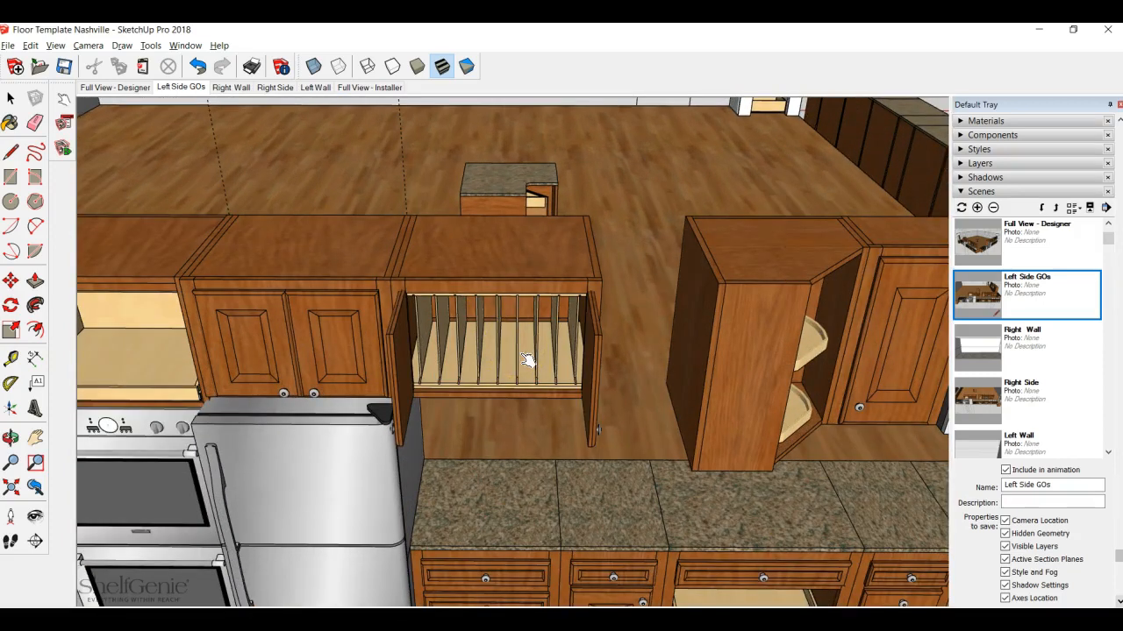
left_click(597, 370)
left_click(398, 360)
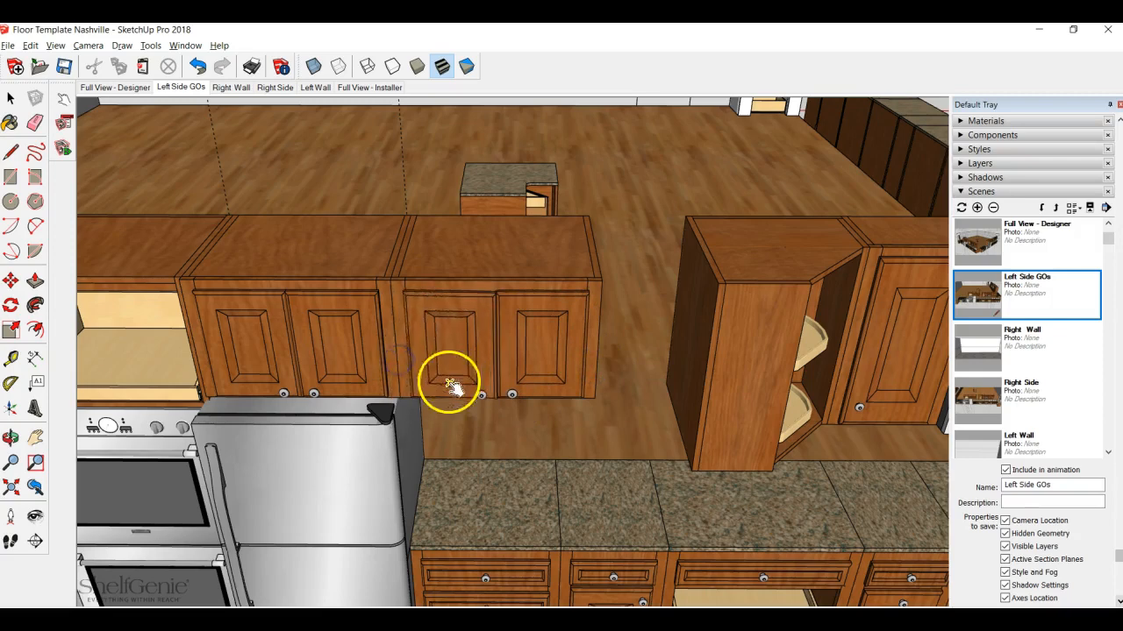
- Restore the Left Side GOs scene, and slide out and close the narrow base cabinet pull-out beside the drawer stack
left_click(182, 88)
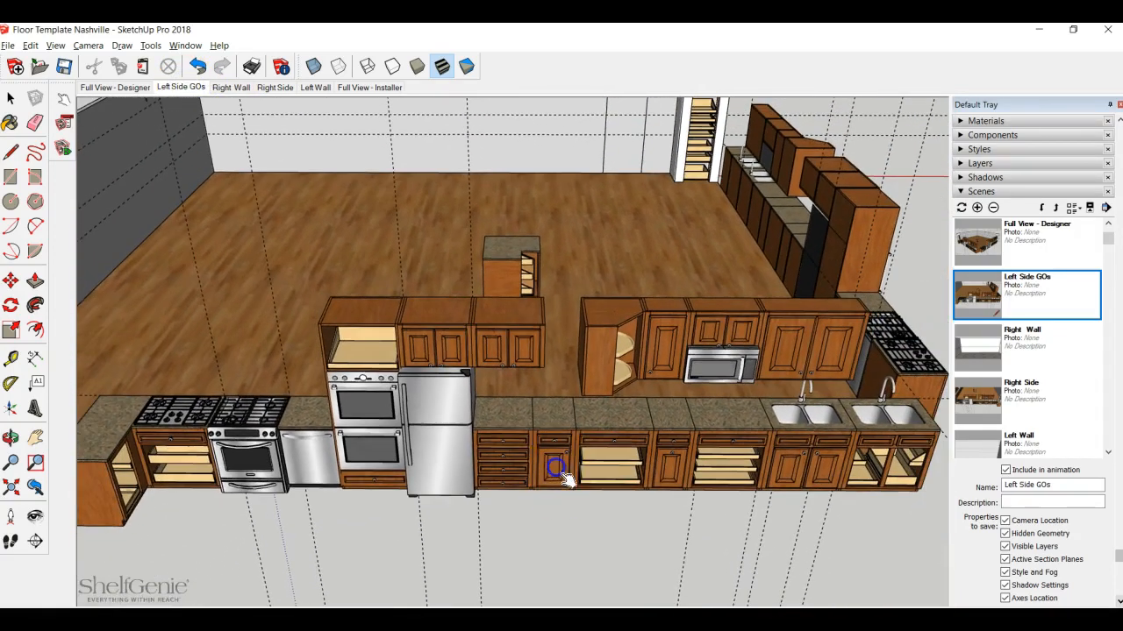
left_click(558, 470)
left_click(553, 497)
- Activate the lower lazy Susan shelf in the corner wall cabinet and examine the shelves from above and from the front
middle_click_drag(601, 400, 268, 395)
scroll(266, 386, "up", 3)
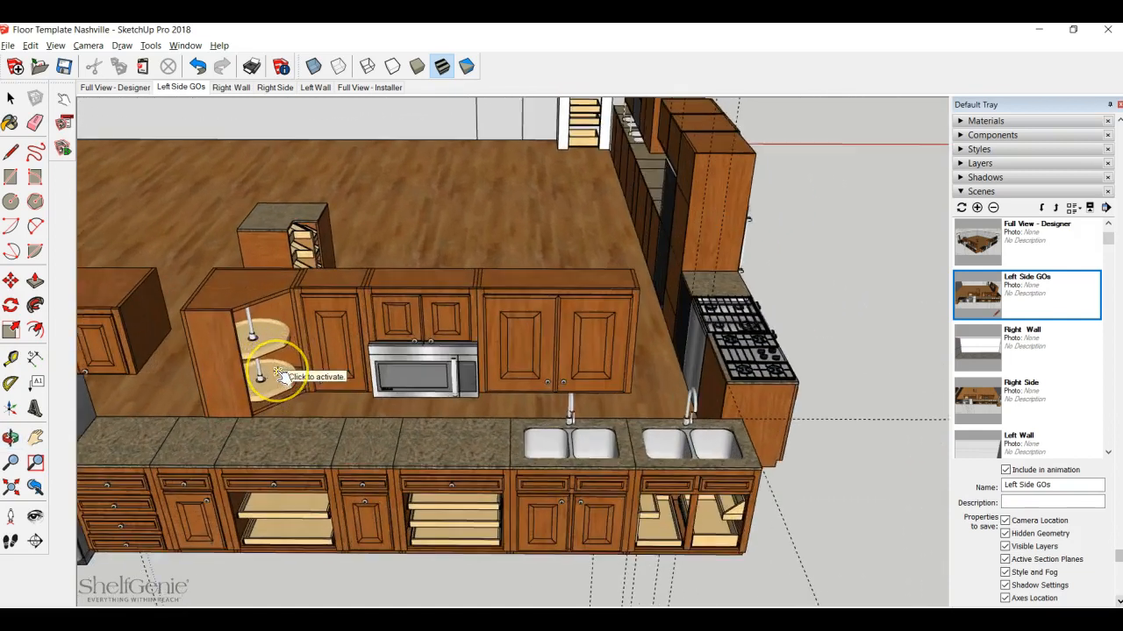
left_click(277, 373)
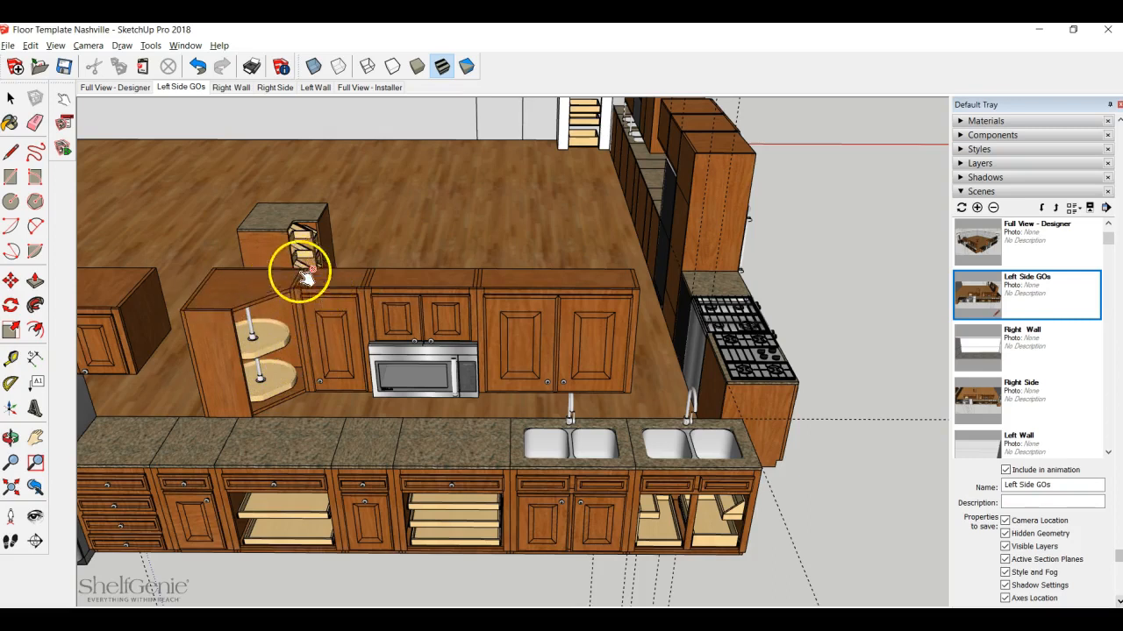
middle_click_drag(305, 285, 357, 358)
scroll(334, 368, "up", 5)
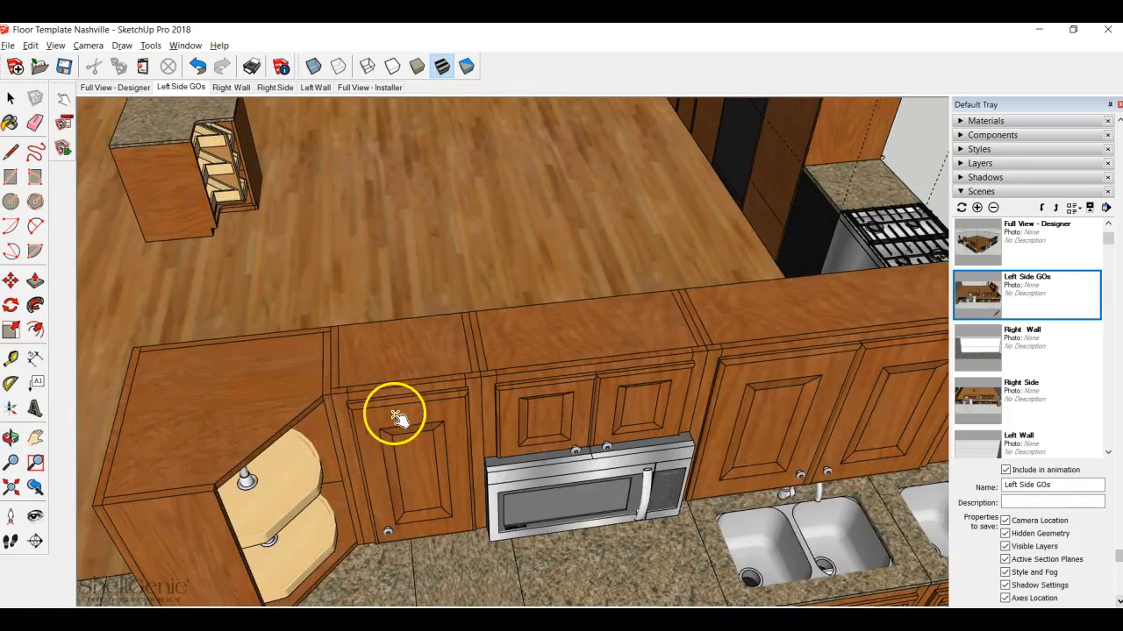
middle_click_drag(380, 413, 325, 311)
scroll(333, 381, "down", 4)
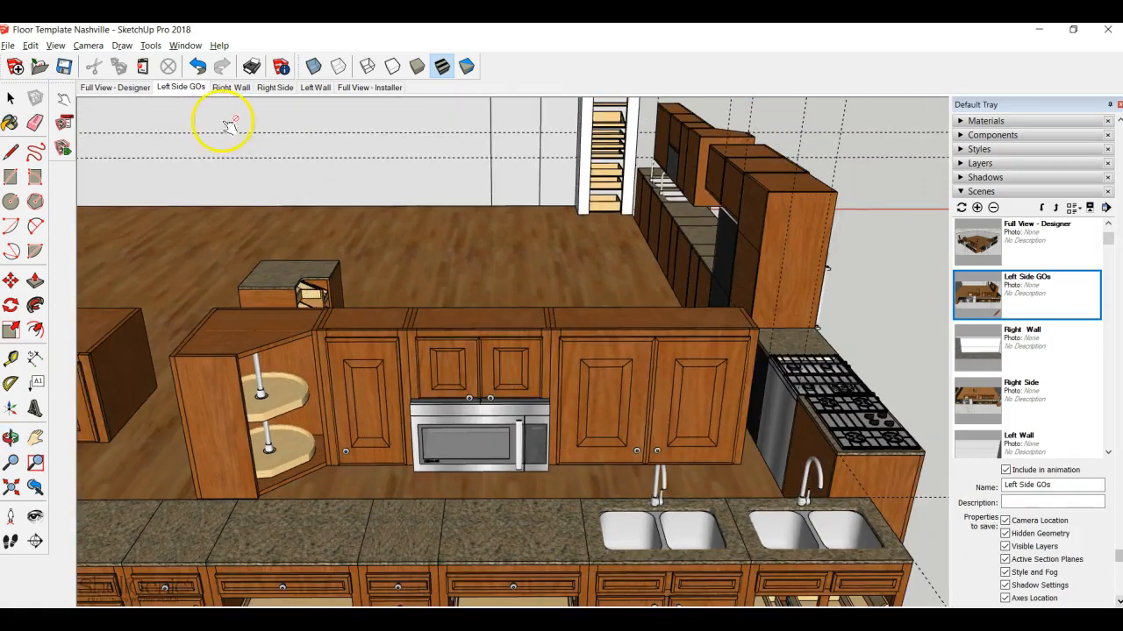
- Return to the Left Side GOs scene and examine the narrow pull-out between the two glide-out base cabinets in its opened position
left_click(189, 90)
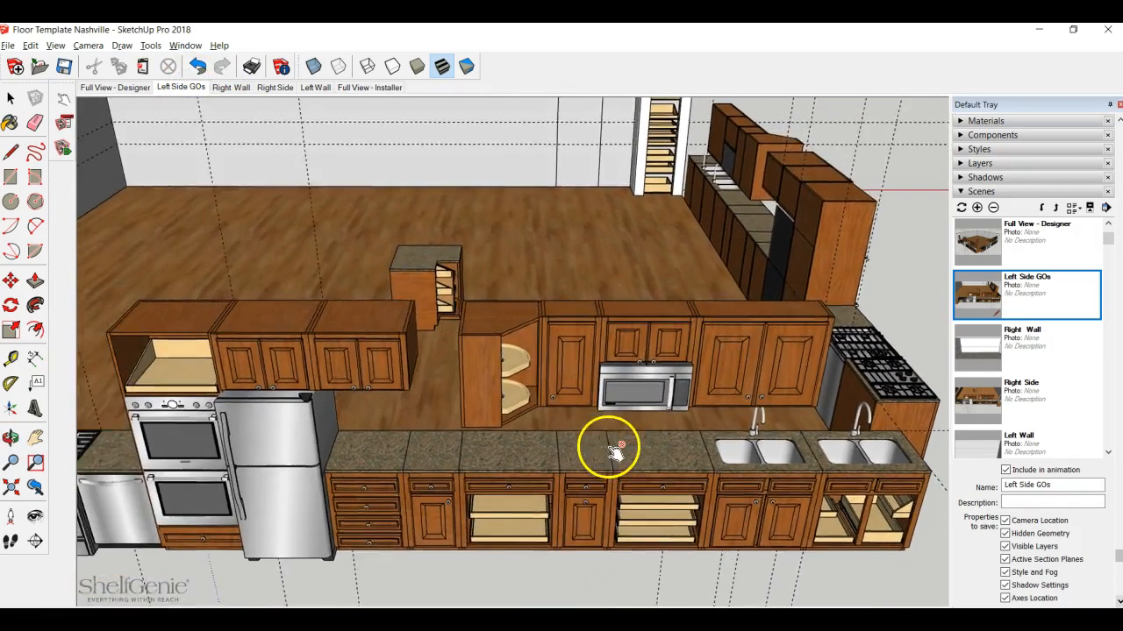
middle_click_drag(696, 428, 354, 459)
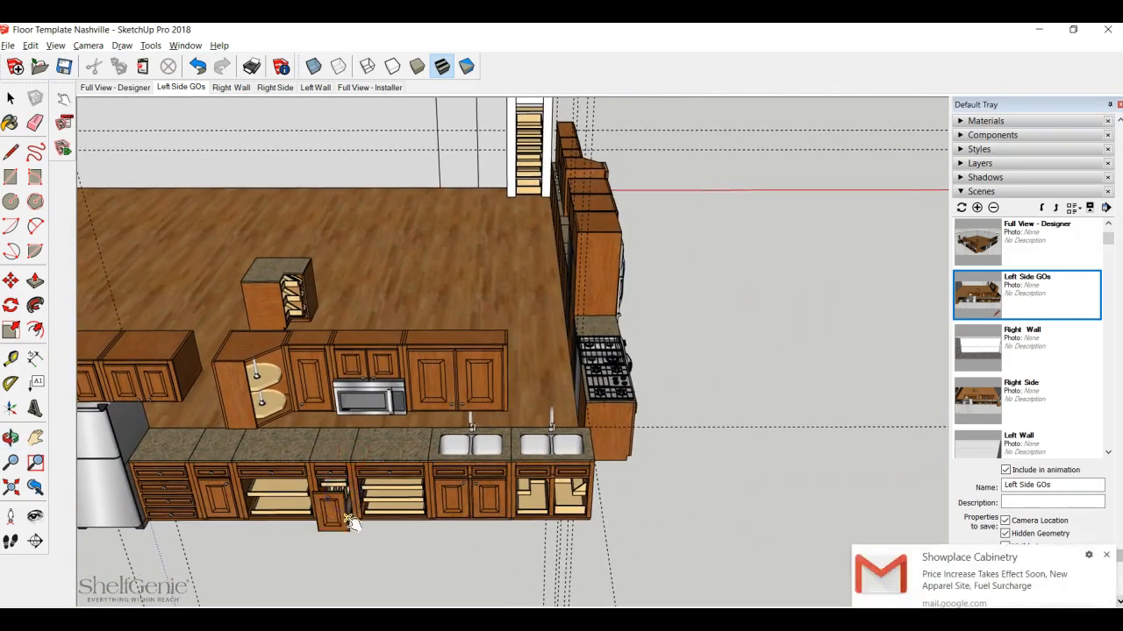
scroll(364, 504, "up", 8)
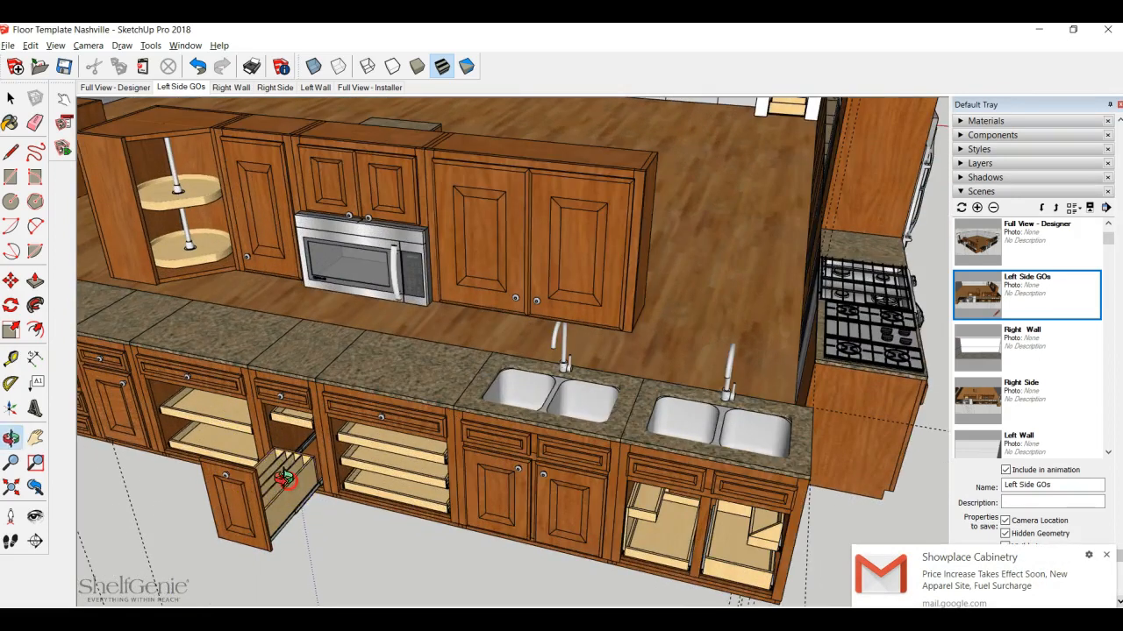
- Close the narrow pull-out between the two glide-out base cabinets, and open one door of the neighbouring closed sink cabinet to show its inside
middle_click_drag(285, 478, 237, 478)
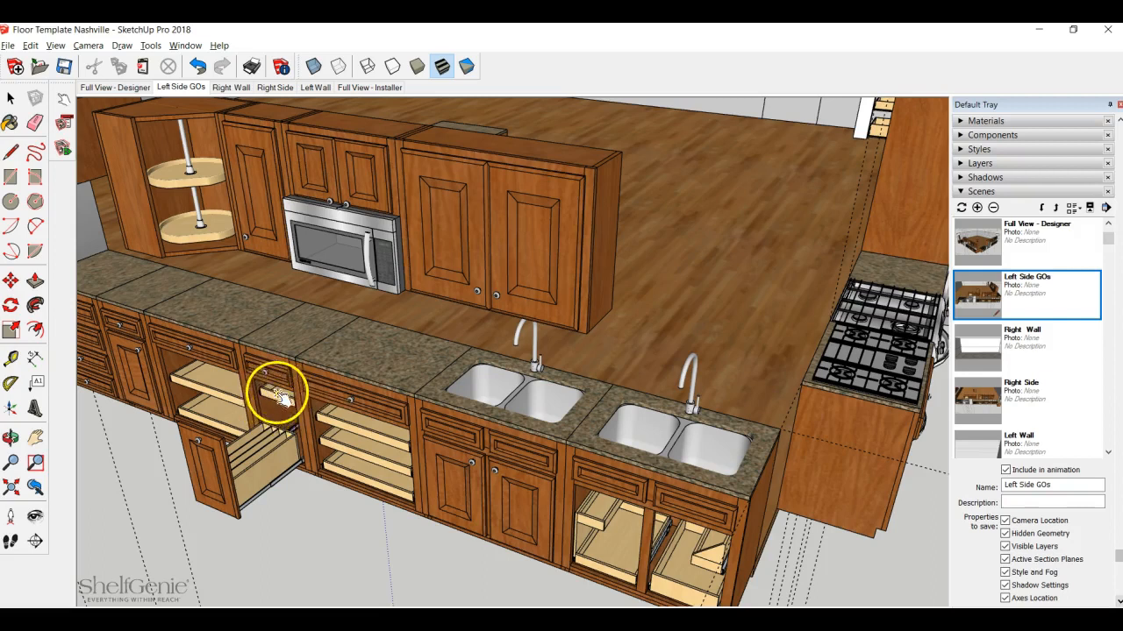
left_click(281, 463)
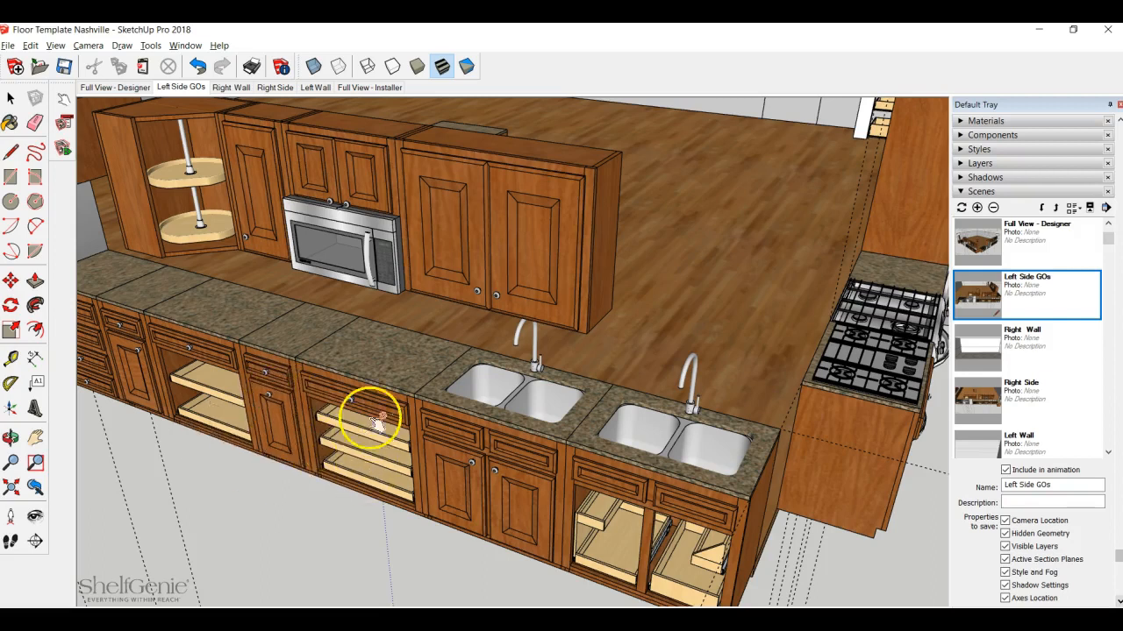
left_click(480, 480)
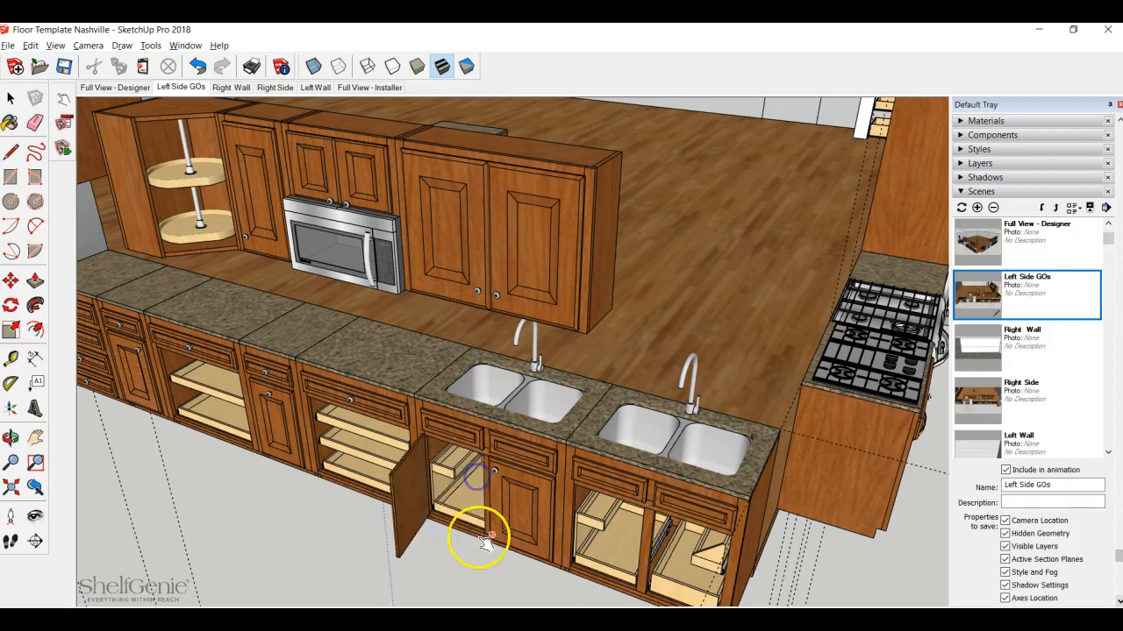
left_click(452, 480)
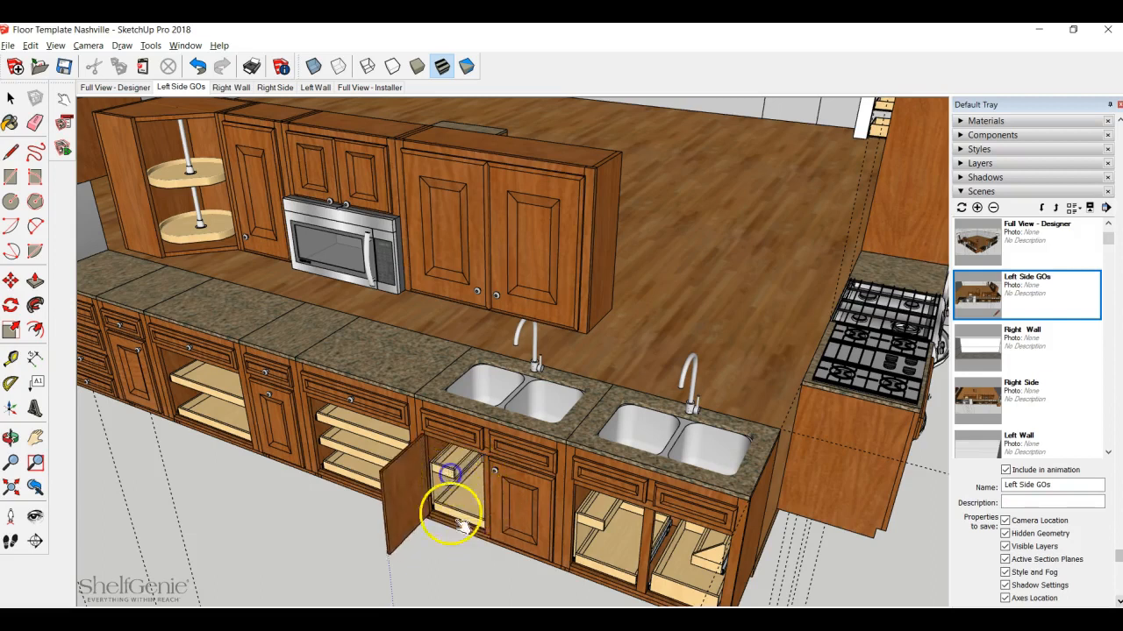
left_click(429, 559)
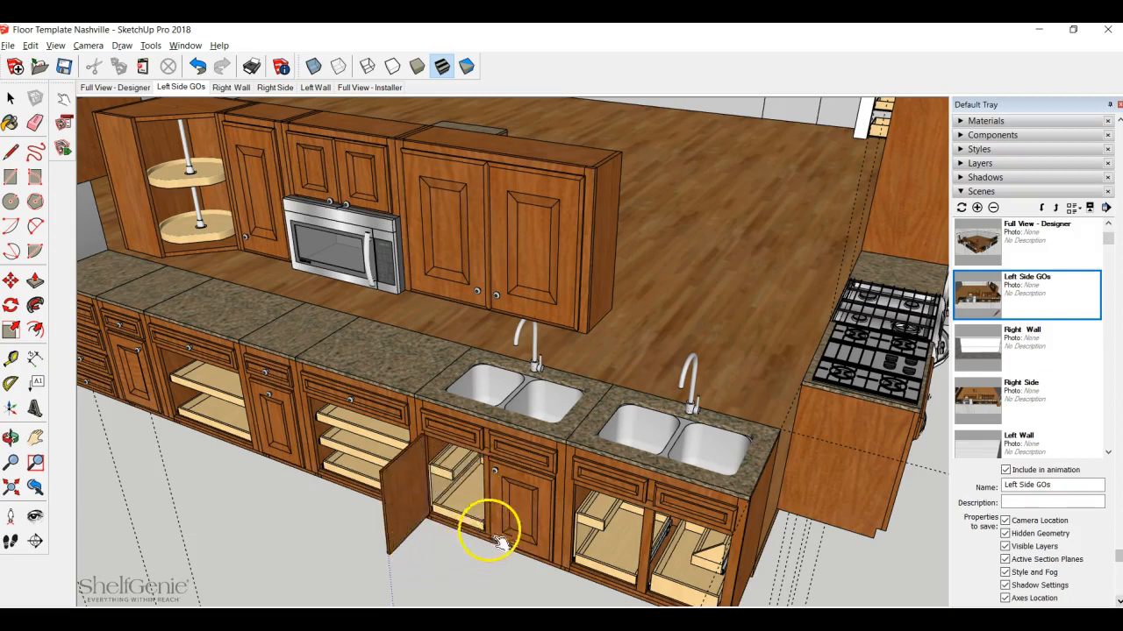
- Slide out the waste-bin pull-out of the first sink cabinet, and close the pull-out and the open door
middle_click_drag(509, 493, 436, 459)
left_click(432, 502)
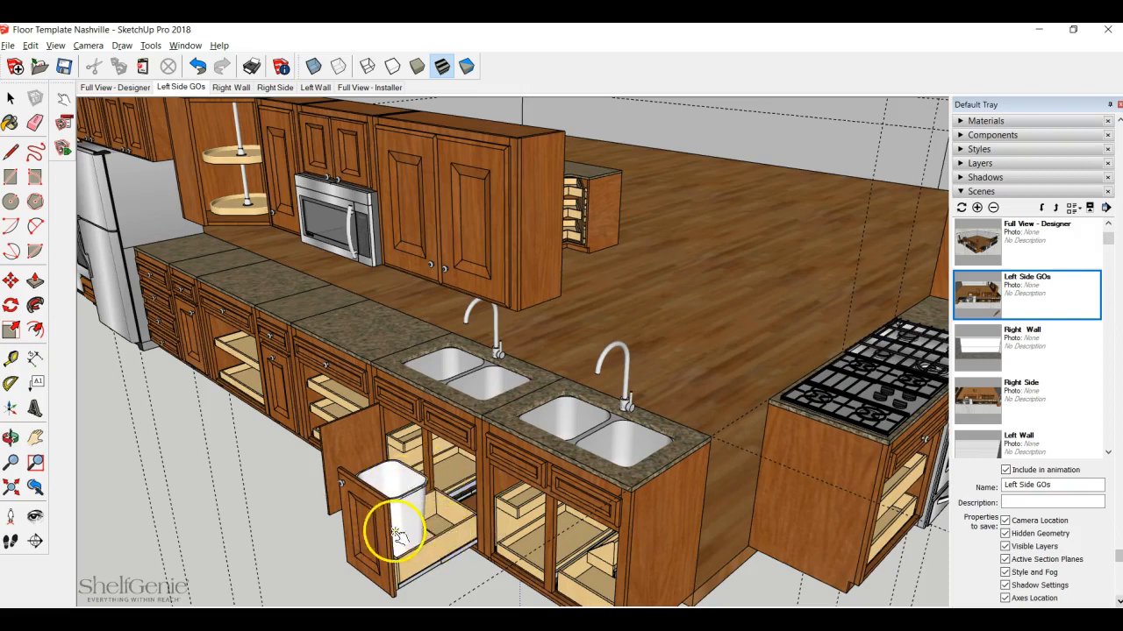
left_click(399, 535)
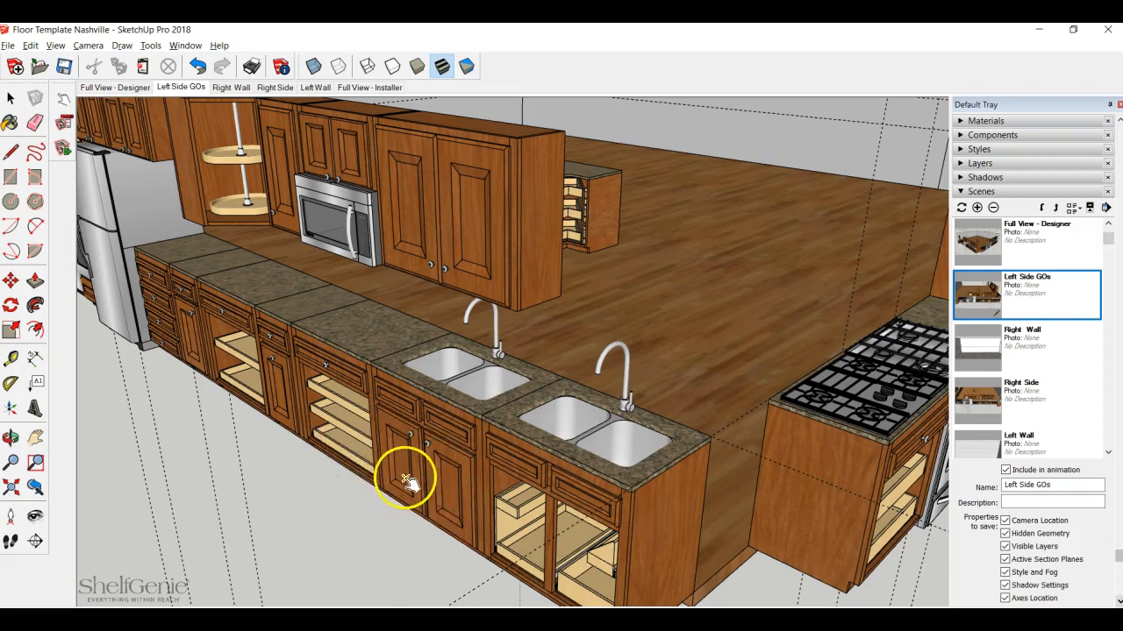
- Slide the glide-out trays of the open end sink cabinet out and back in, and return to the Left Side GOs scene
mouse_move(426, 466)
middle_mouse_down()
mouse_move(606, 459)
mouse_move(728, 480)
middle_mouse_up()
left_click(728, 480)
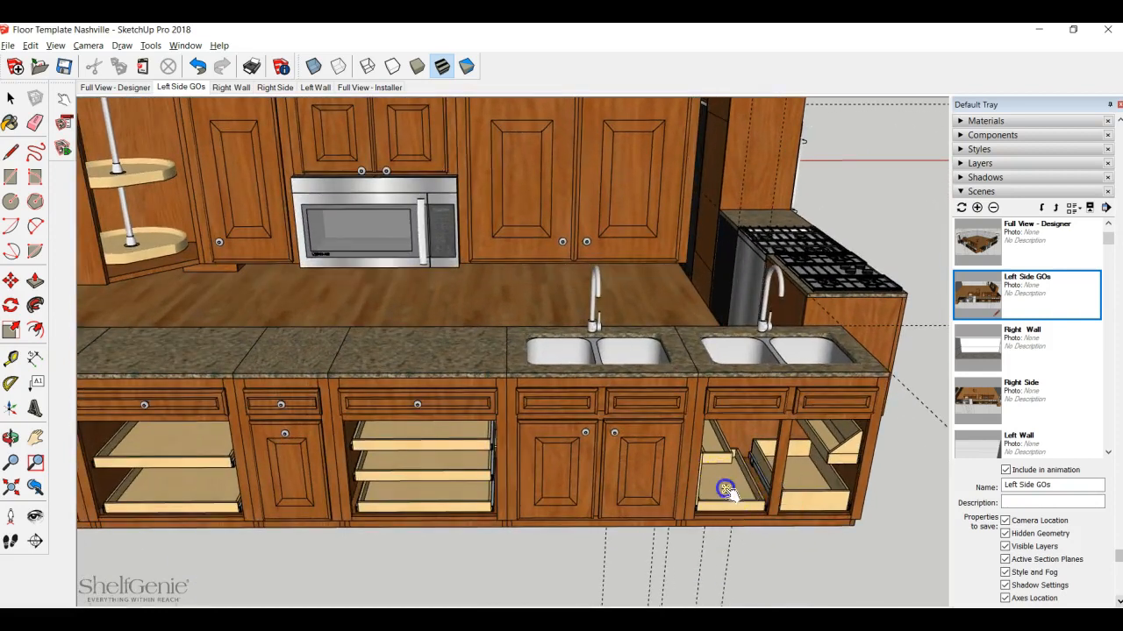
left_click(810, 488)
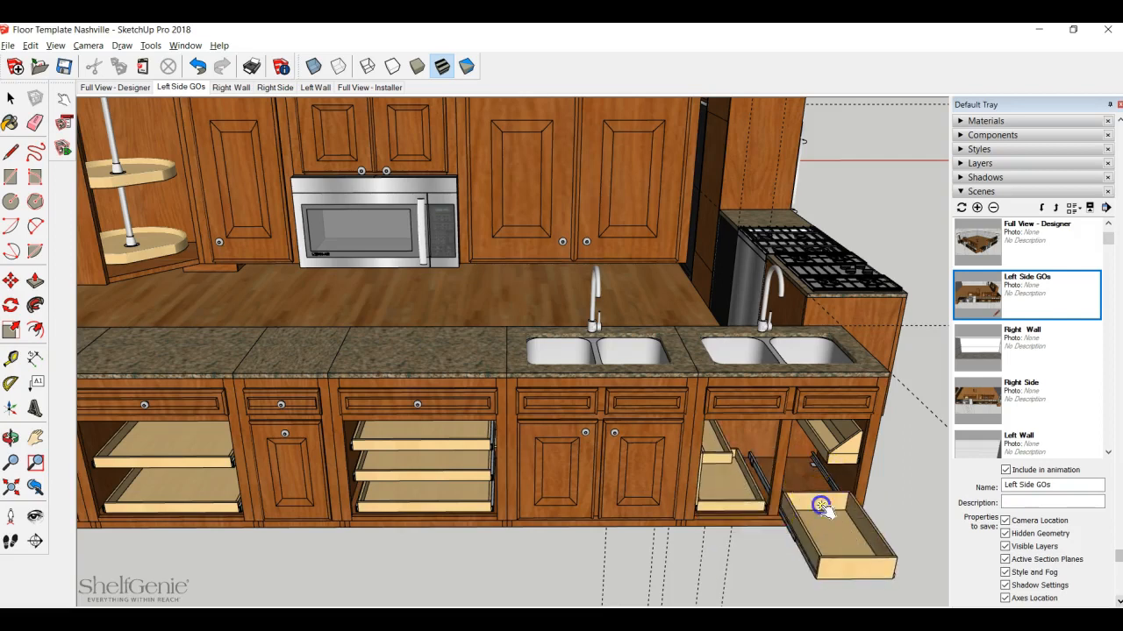
left_click(831, 457)
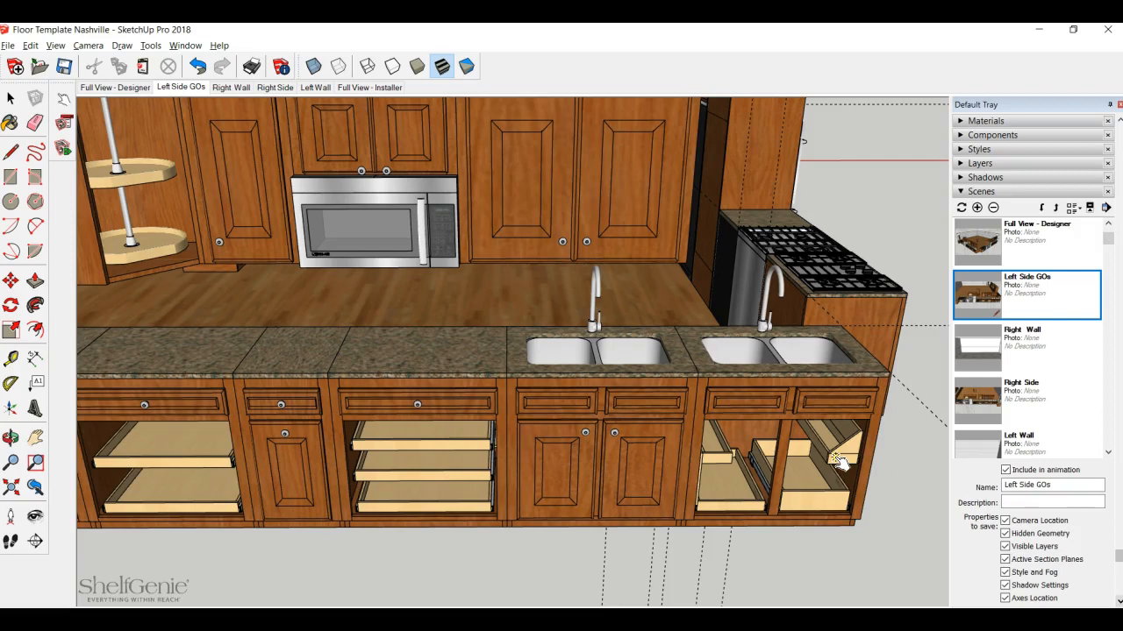
left_click(837, 456)
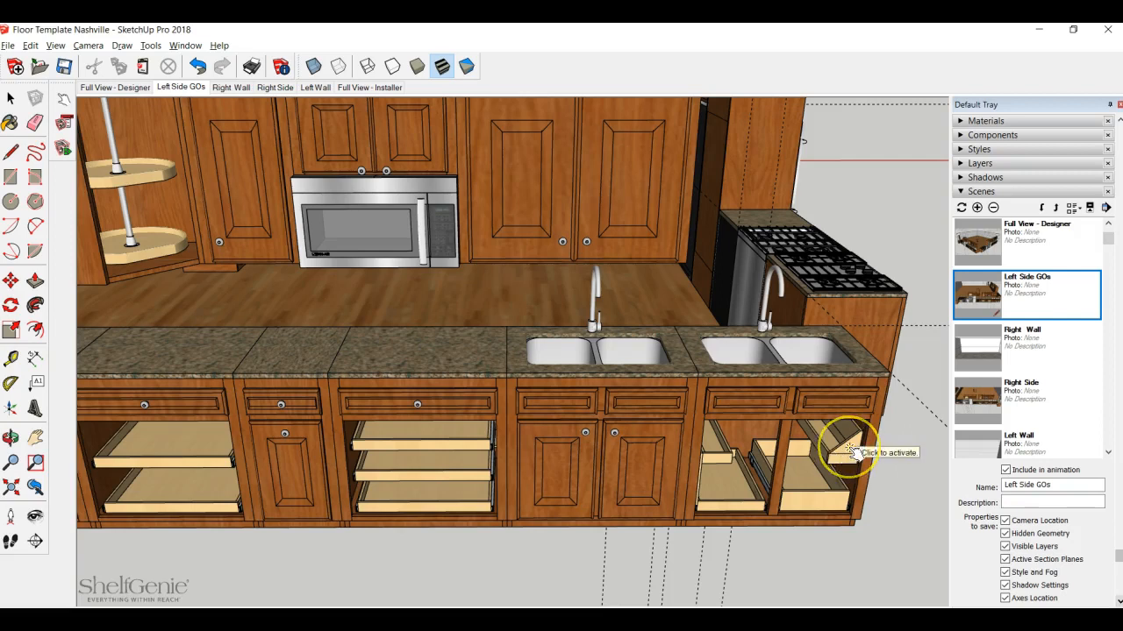
left_click(851, 460)
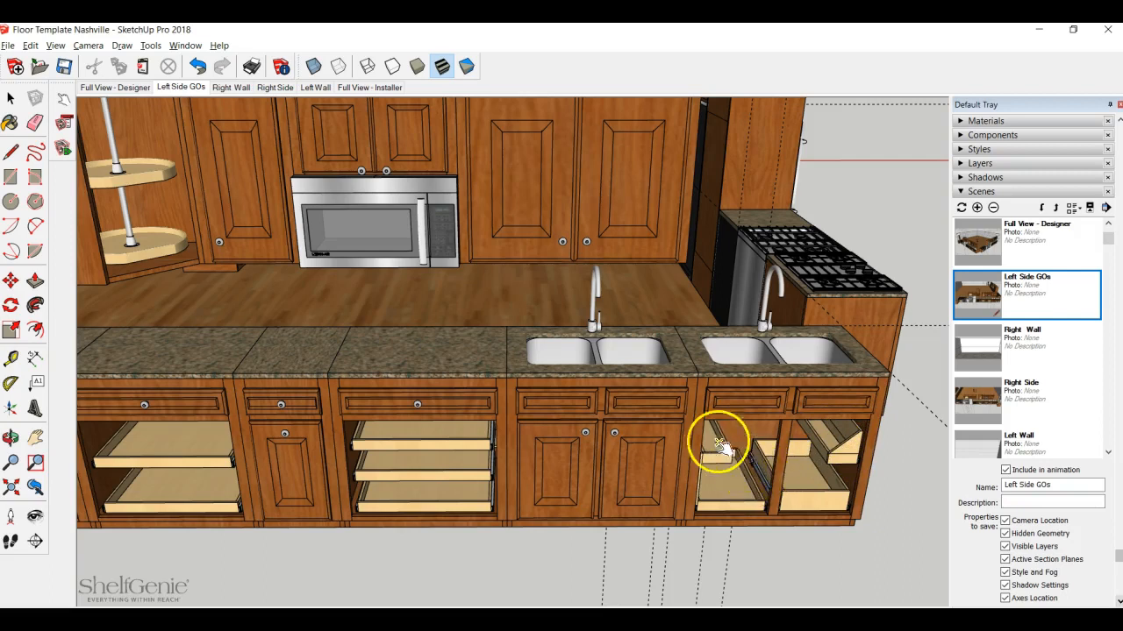
scroll(574, 465, "down", 2)
scroll(575, 468, "down", 1)
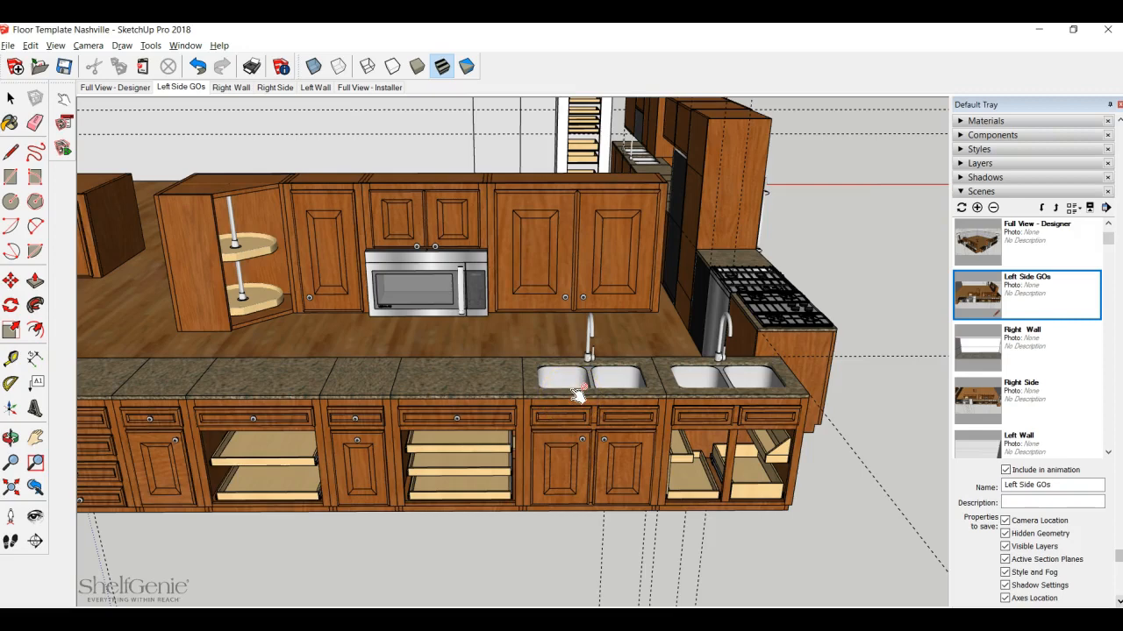
left_click(178, 88)
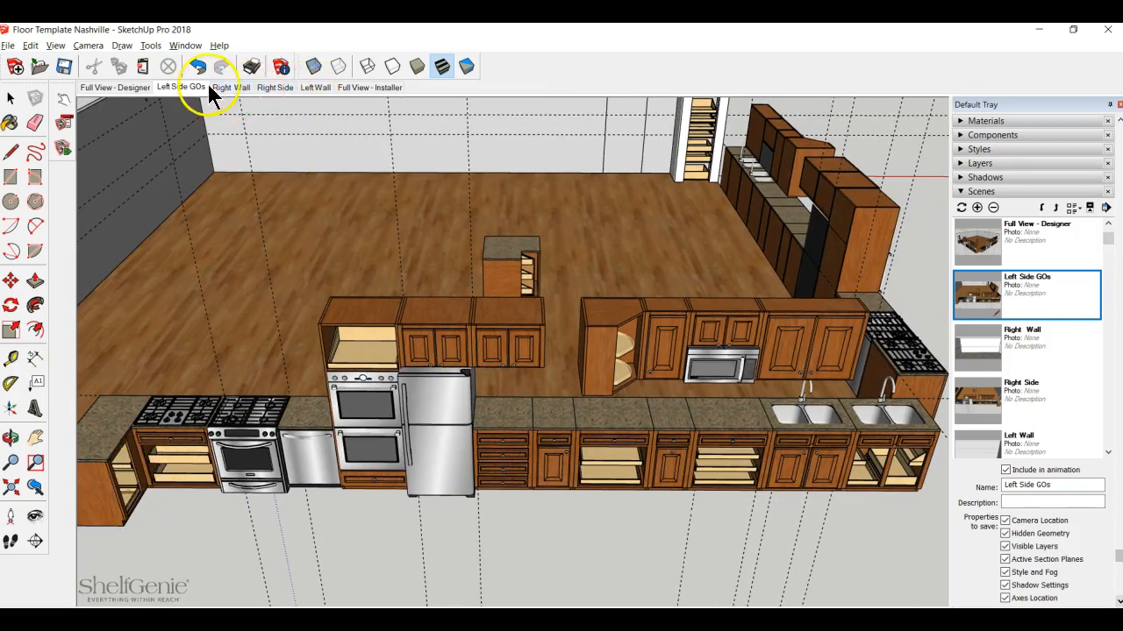
- Switch to the Right Side scene, and slide the blender tray in the end base cabinet beside the sinks out and back in
left_click(279, 86)
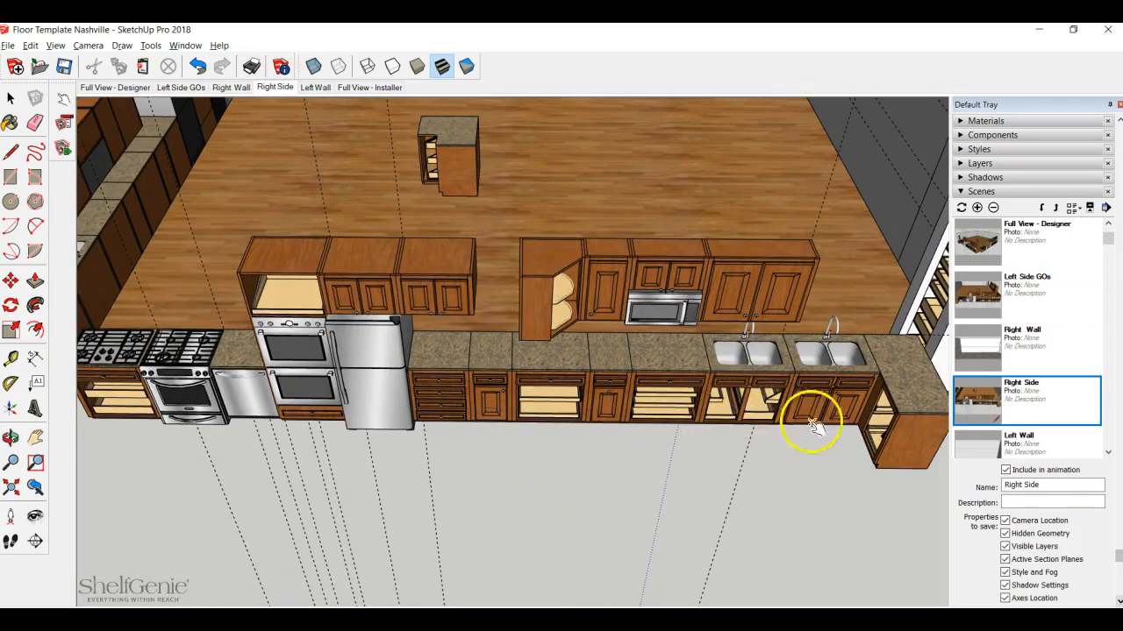
scroll(877, 412, "up", 5)
middle_click_drag(864, 421, 925, 406)
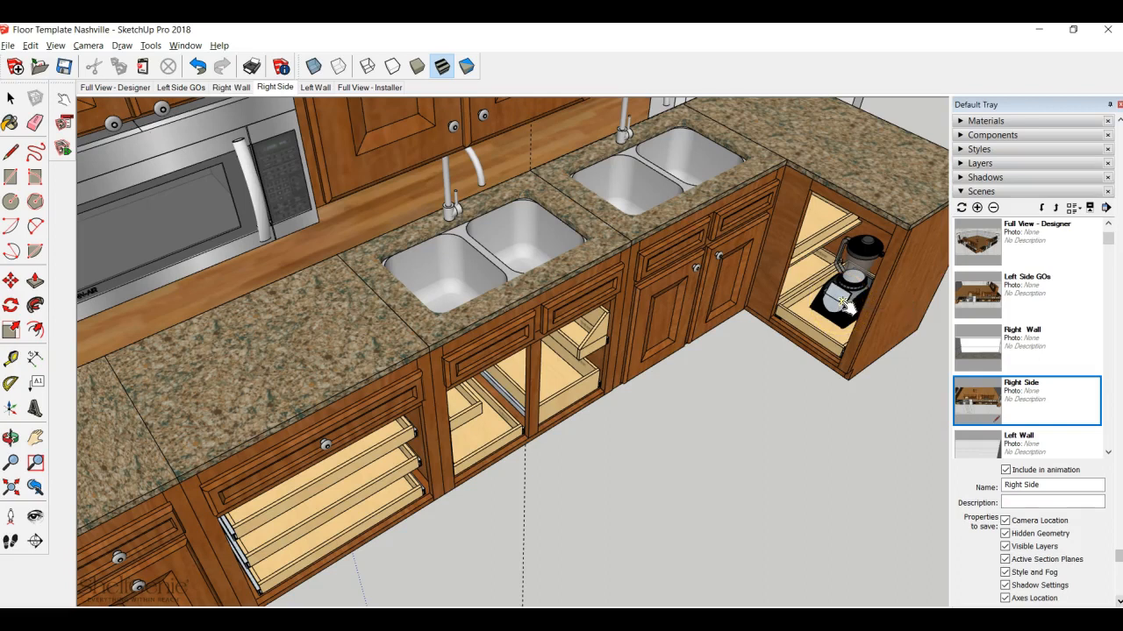
left_click(844, 328)
left_click(816, 282)
left_click(770, 353)
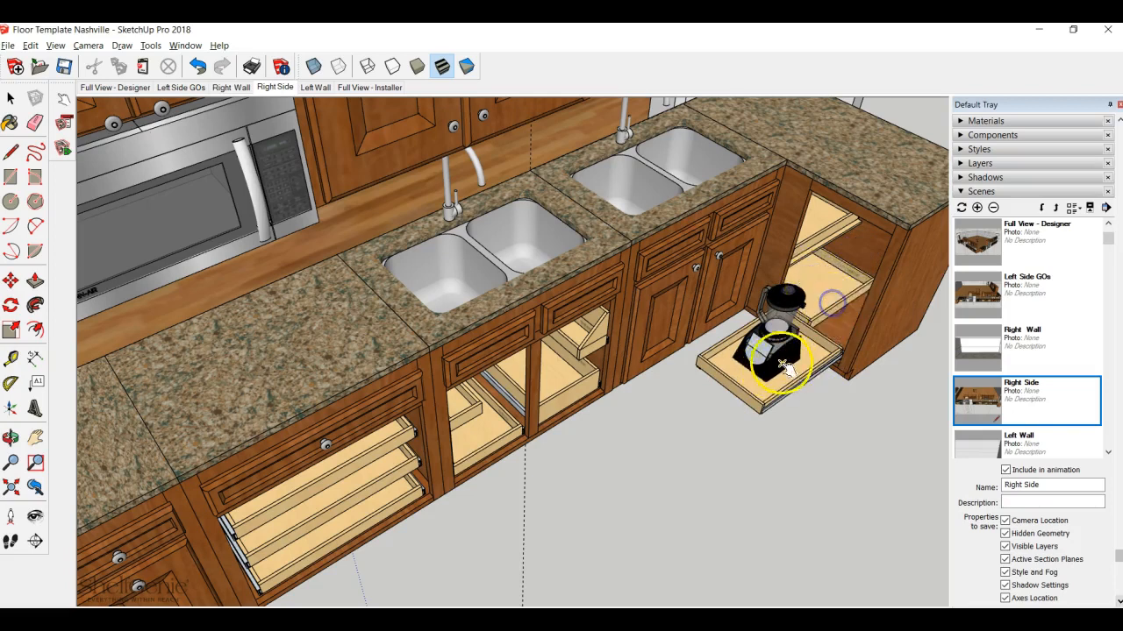
left_click(830, 201)
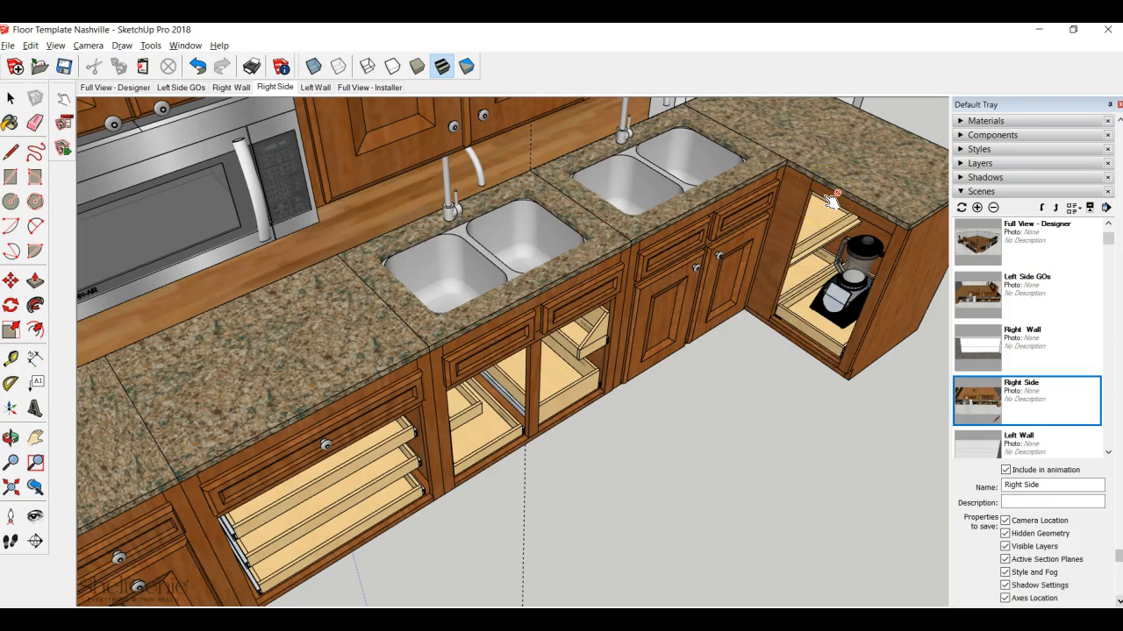
left_click(844, 304)
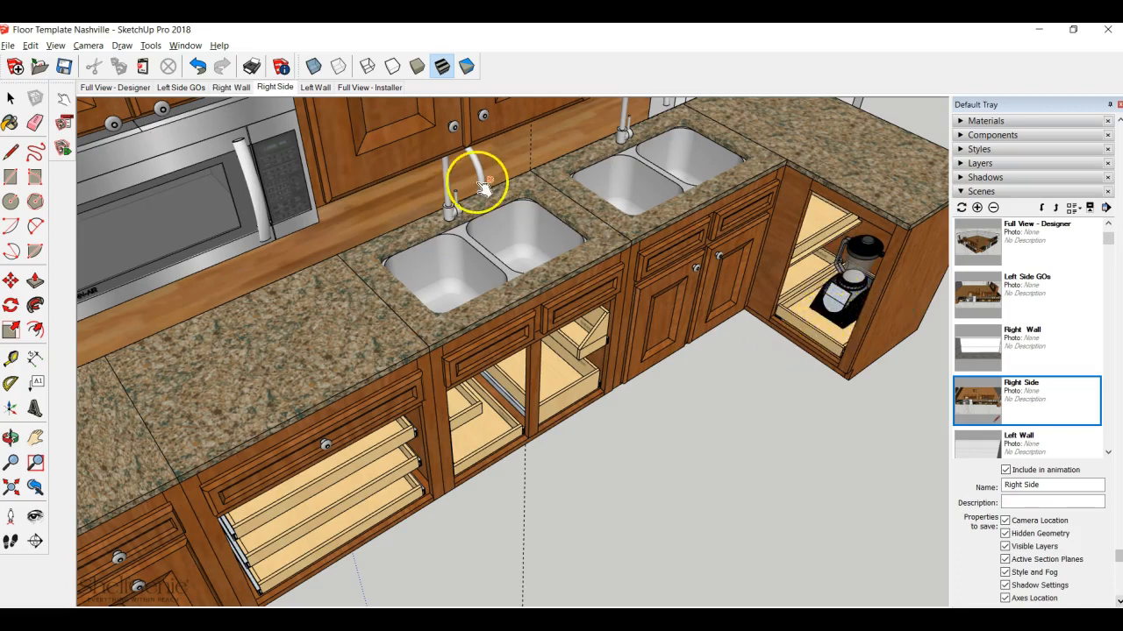
- Restore the Right Side scene, and view the empty walls in the Left Wall and Right Wall scenes
left_click(274, 88)
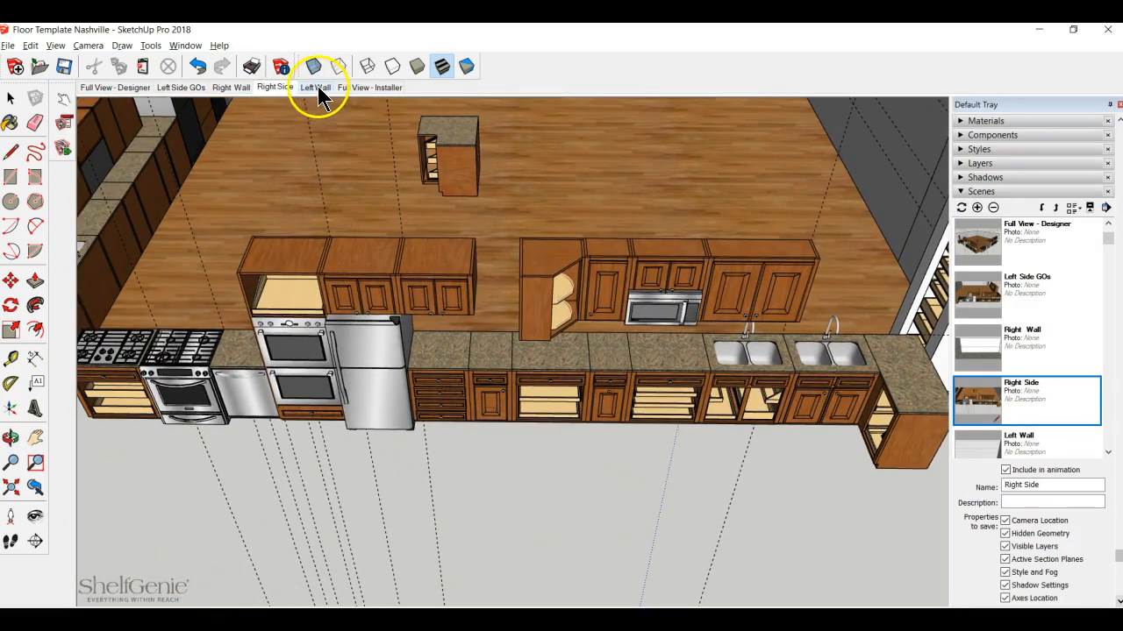
left_click(315, 87)
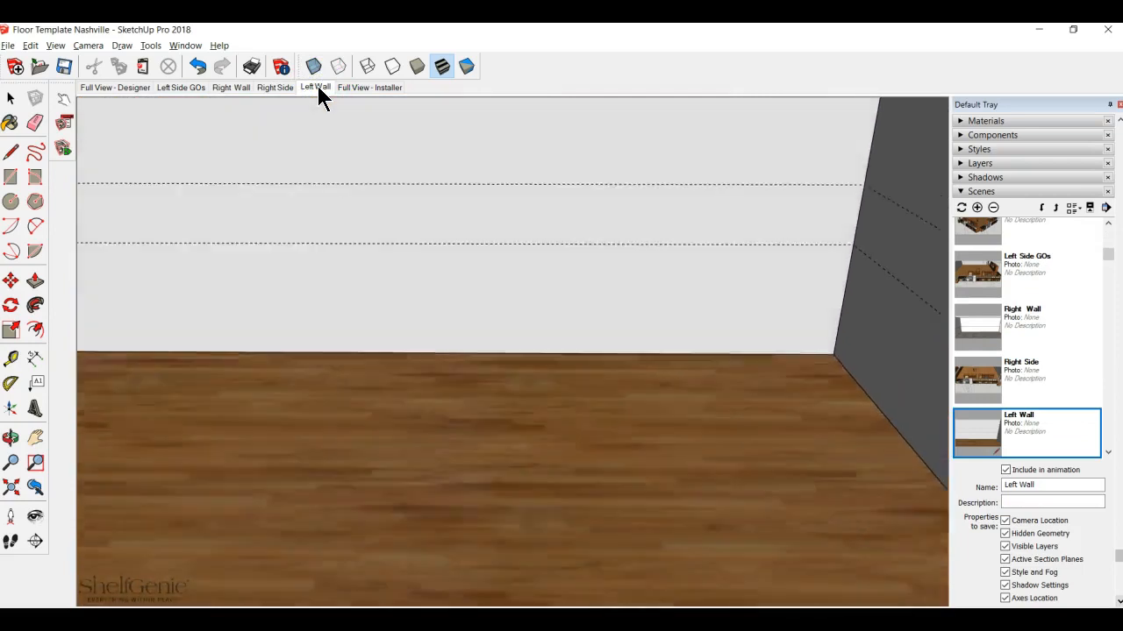
left_click(326, 88)
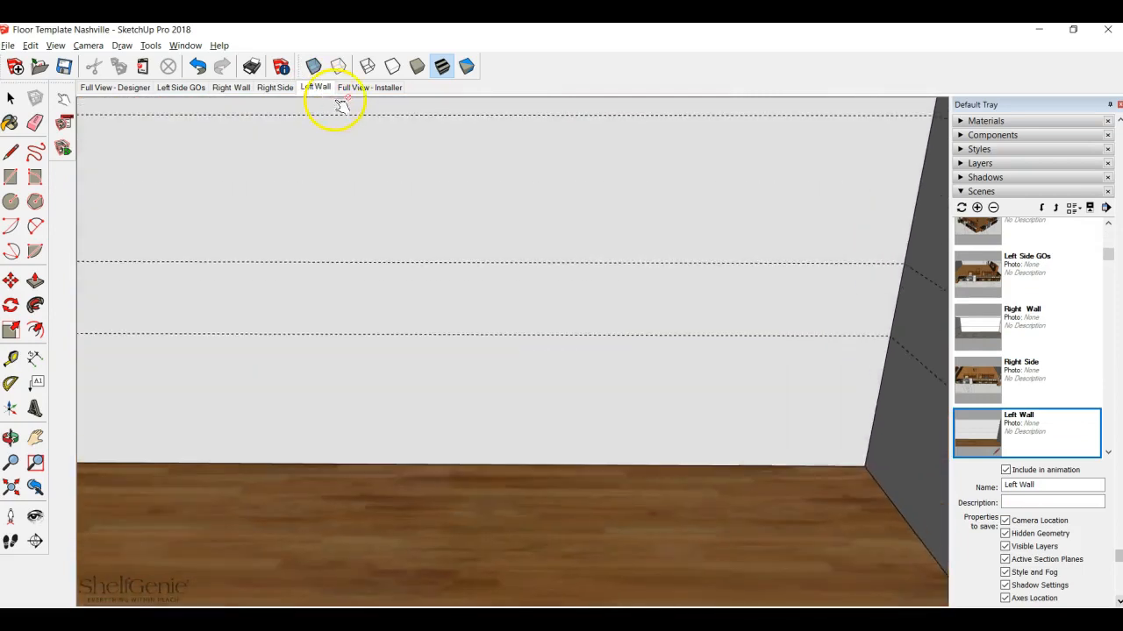
left_click(235, 87)
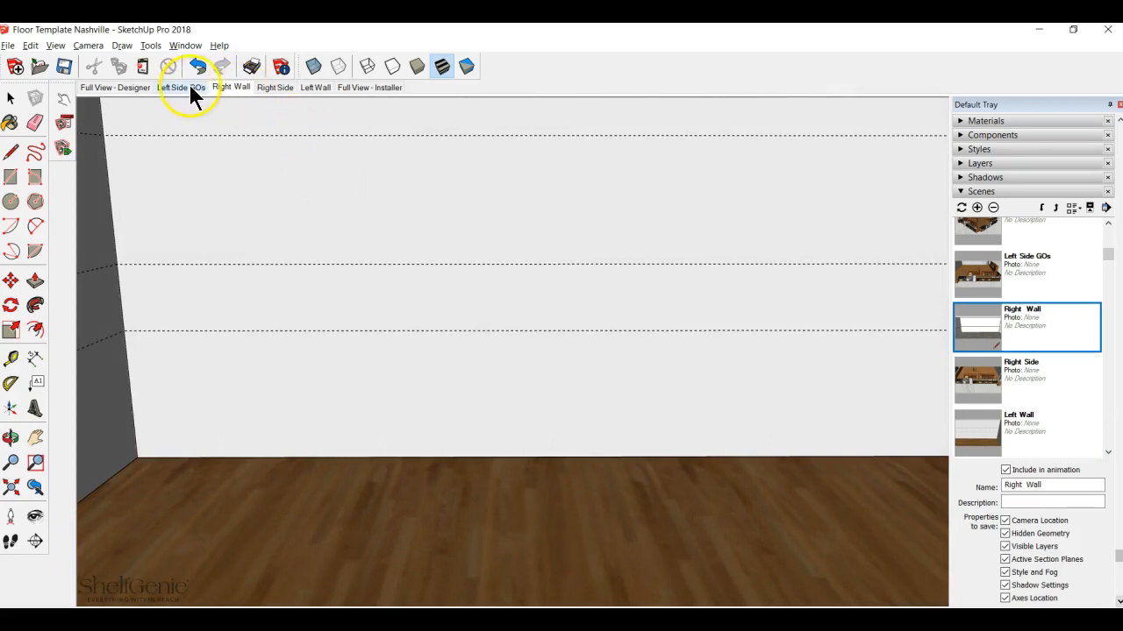
left_click(320, 87)
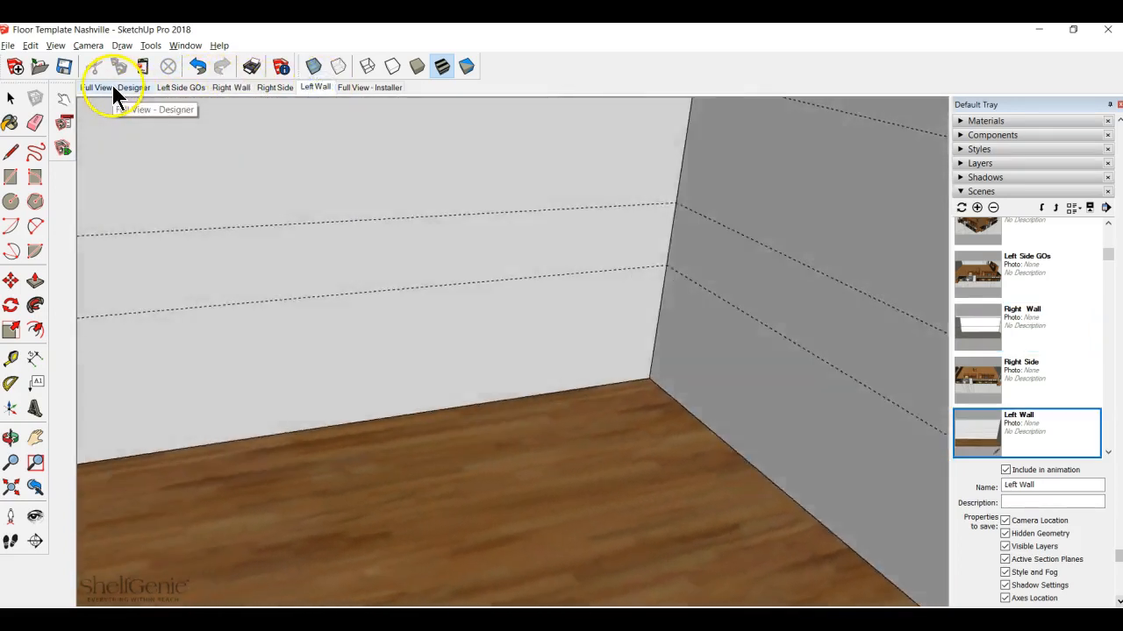
- Switch to the Full View - Designer scene, view the freestanding corner cabinet in the middle of the floor up close, and restore the scene
left_click(114, 88)
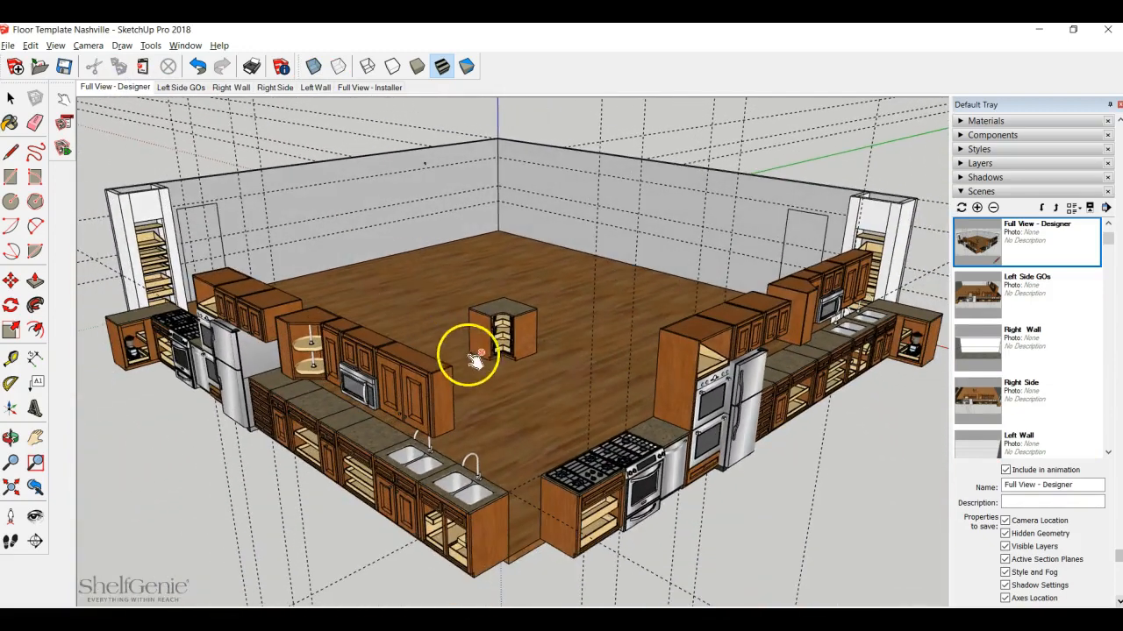
left_click(506, 341)
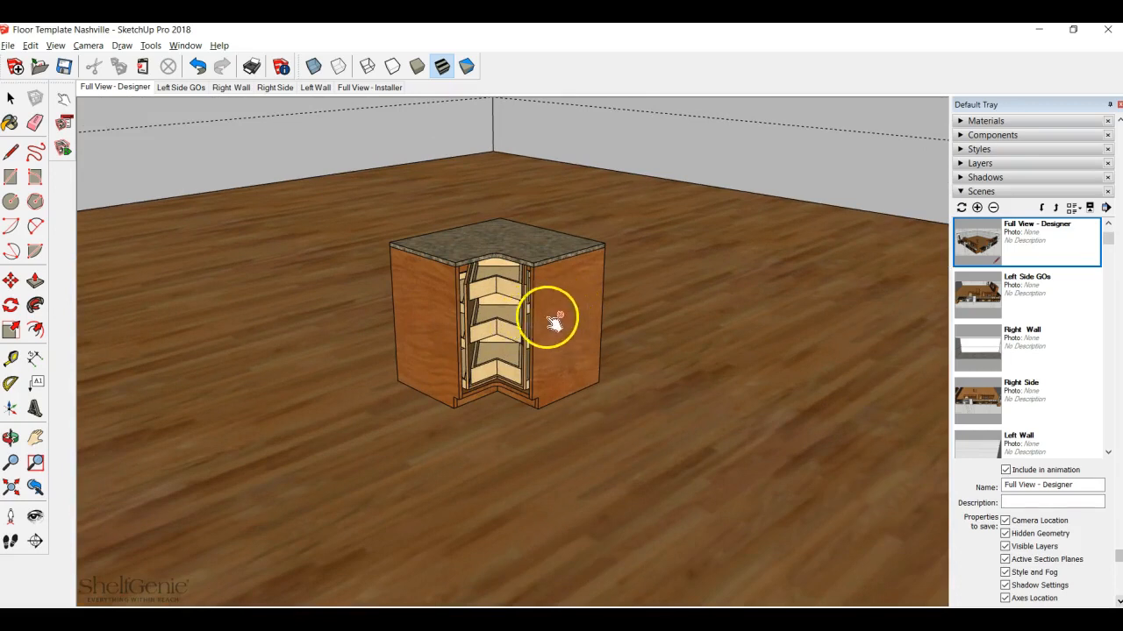
left_click(509, 341)
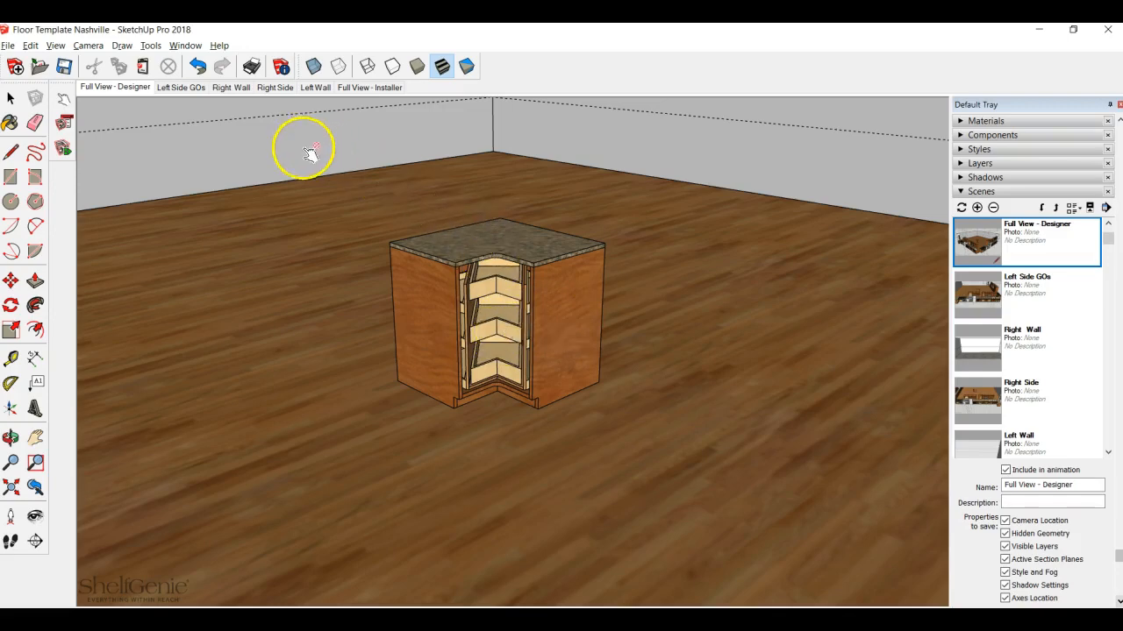
left_click(106, 86)
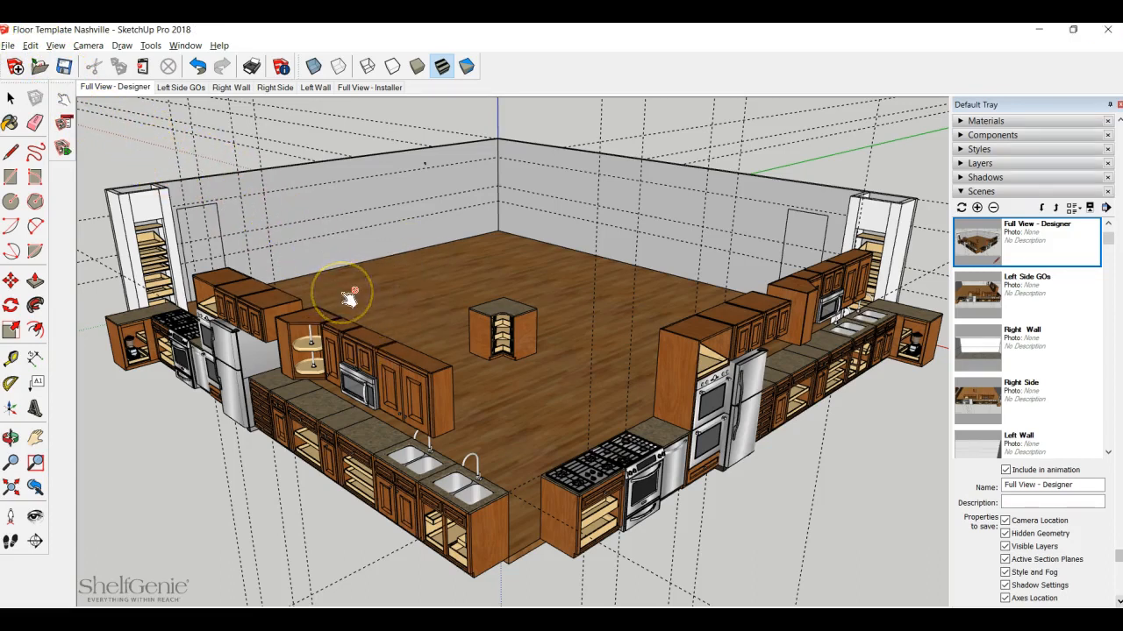
- Delete all guides from the model, and undo the deletion to bring them back
left_click(11, 98)
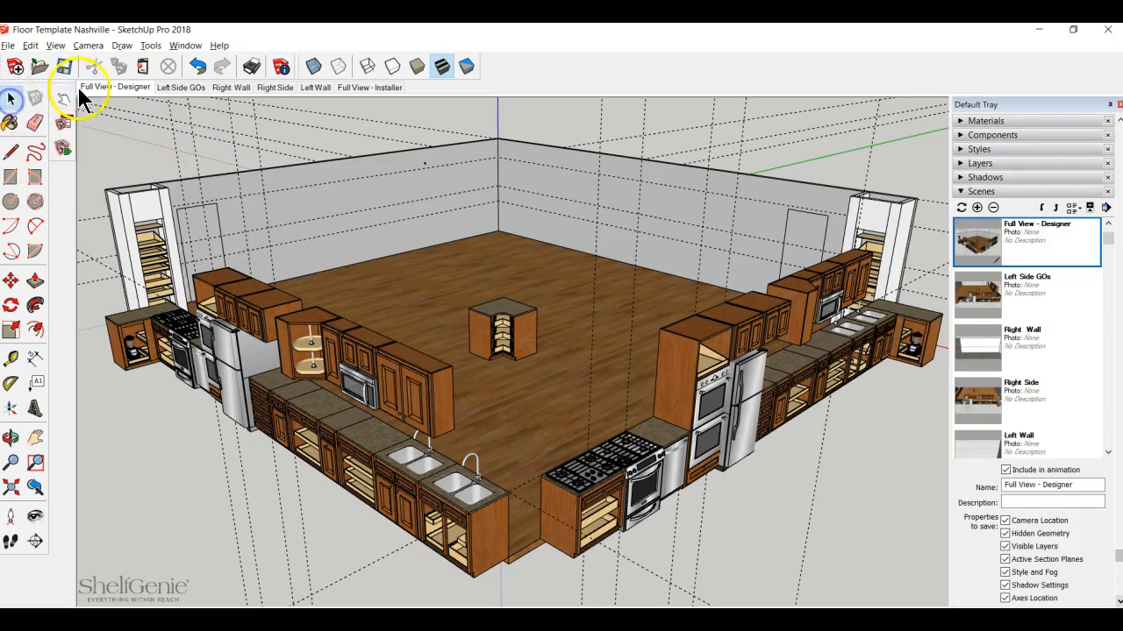
left_click(31, 45)
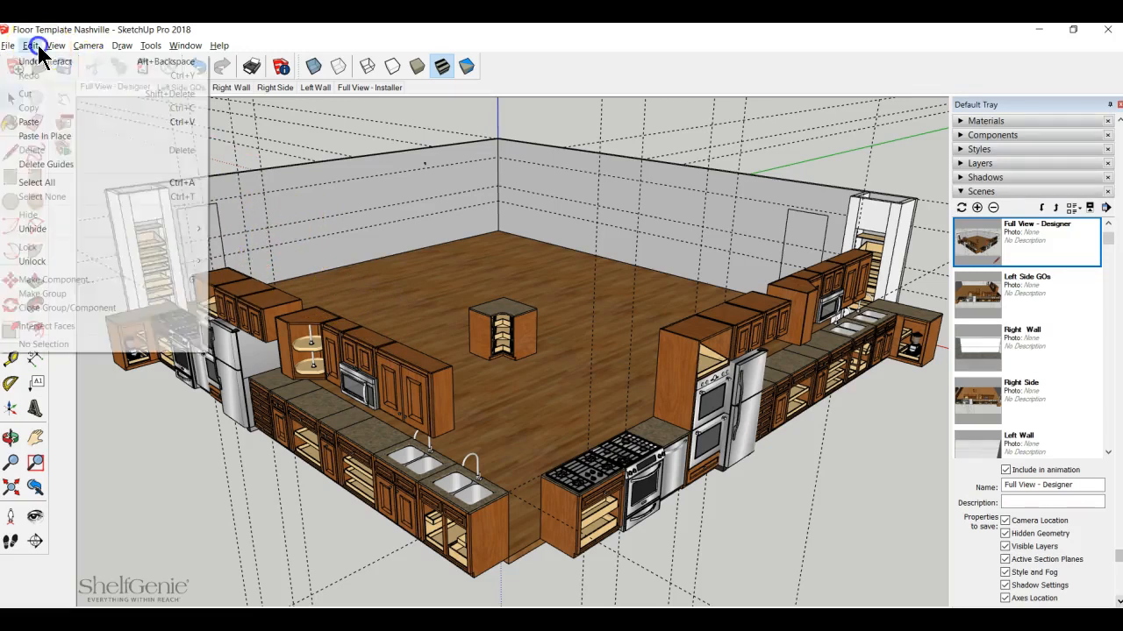
left_click(62, 167)
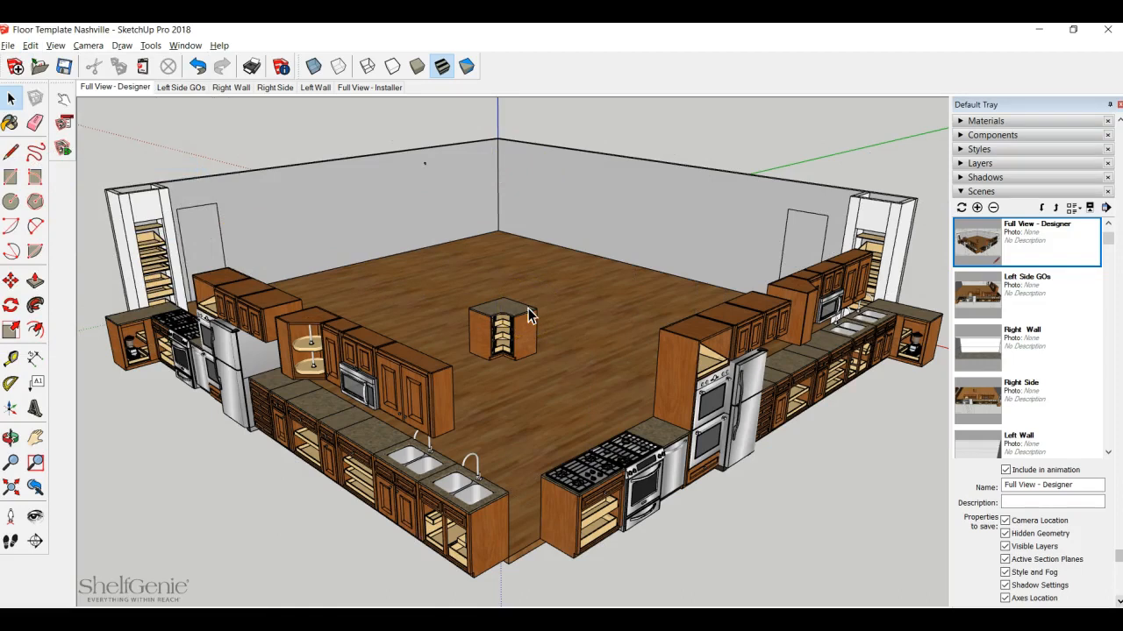
left_click(202, 67)
left_click(377, 291)
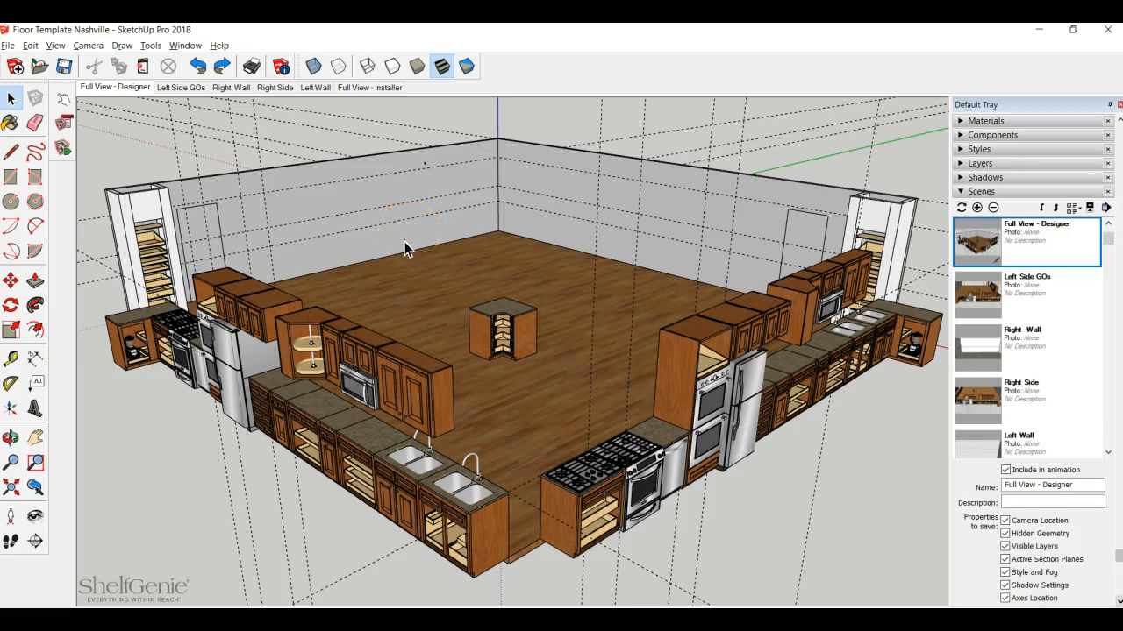
- Examine the horizontal guides on the room's walls up close, and return to the Left Side GOs scene
scroll(407, 188, "up", 6)
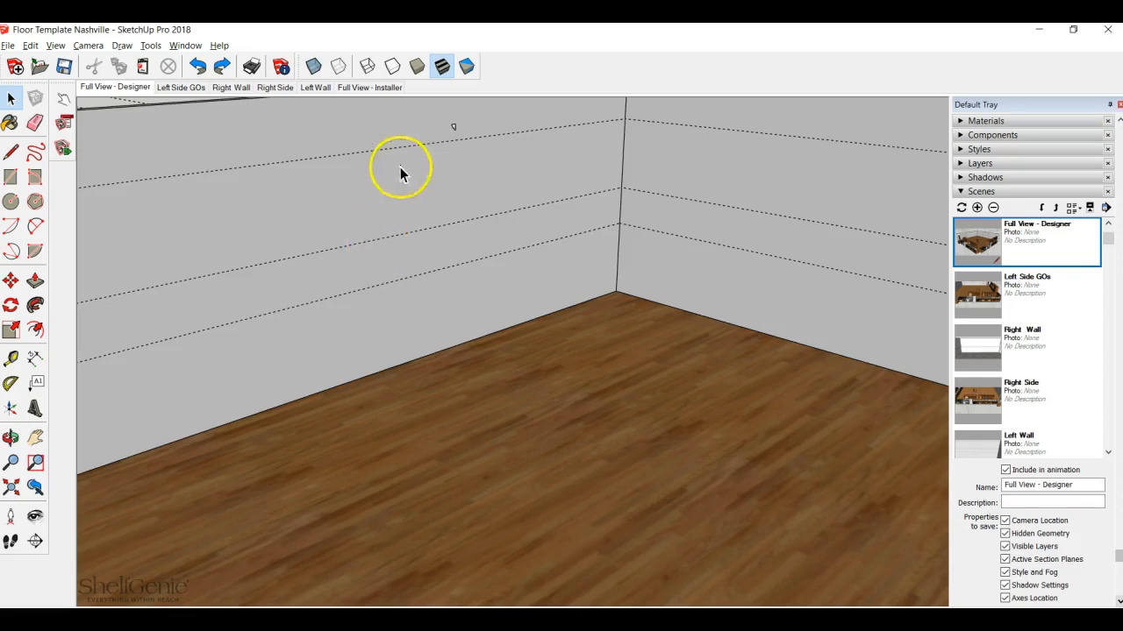
scroll(417, 235, "down", 10)
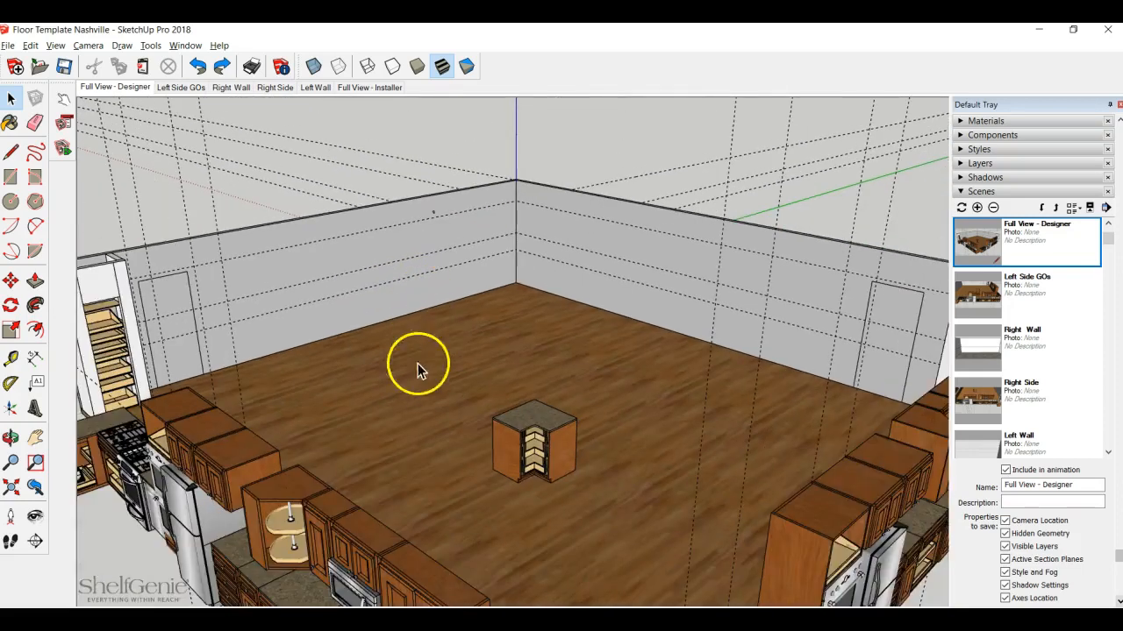
left_click(194, 85)
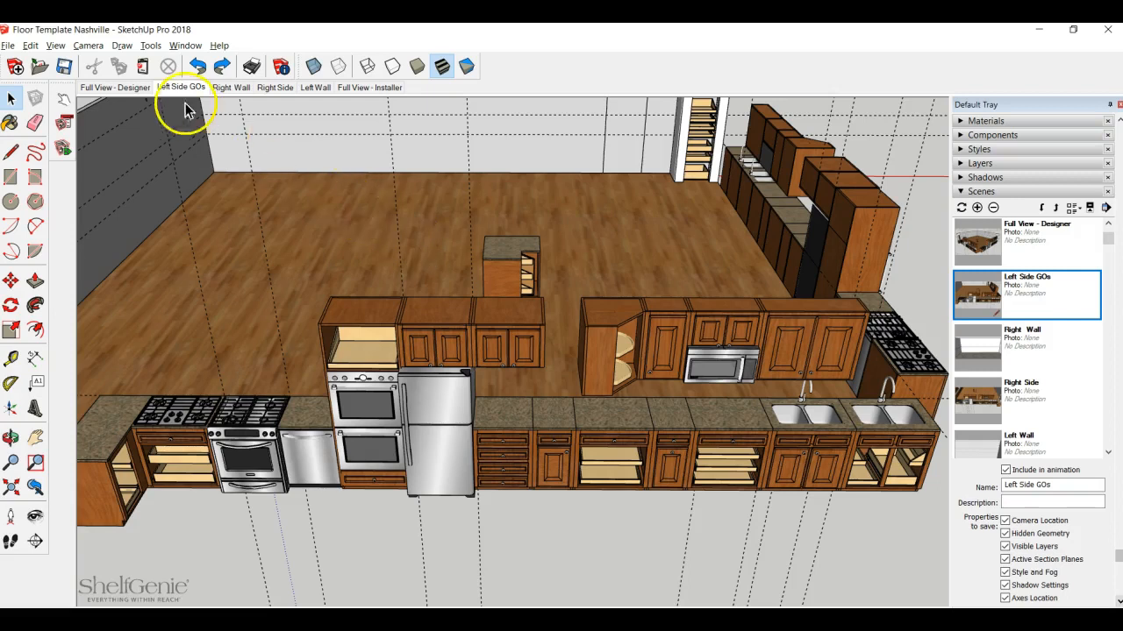
- Switch to the Full View - Designer scene and examine the door outline on the wall beside the white pantry cabinet
left_click(139, 93)
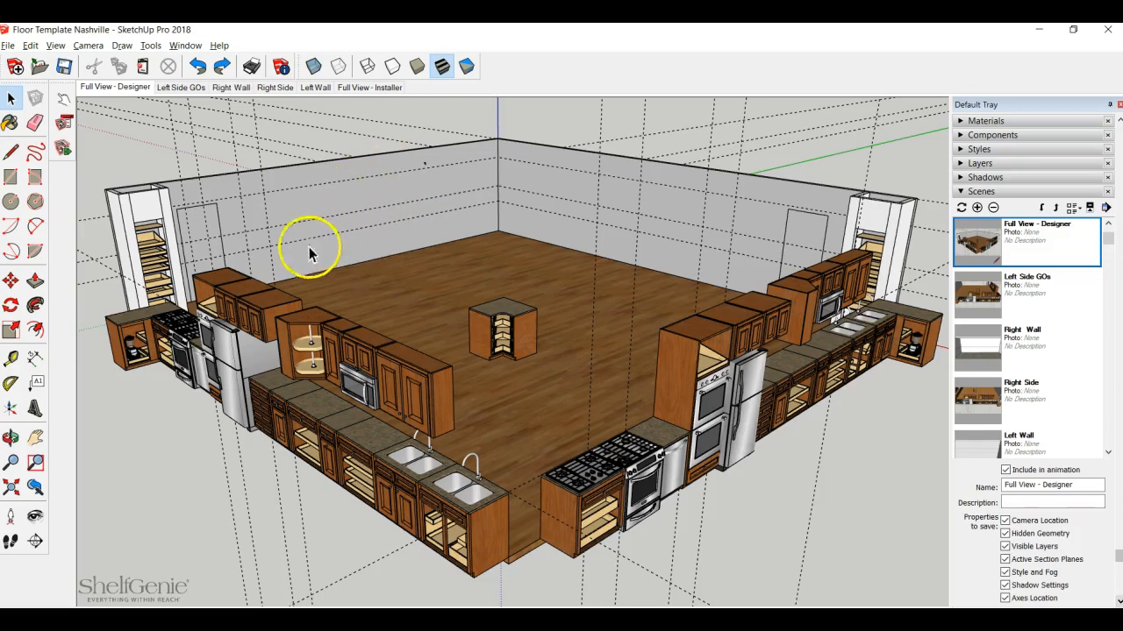
scroll(263, 235, "up", 6)
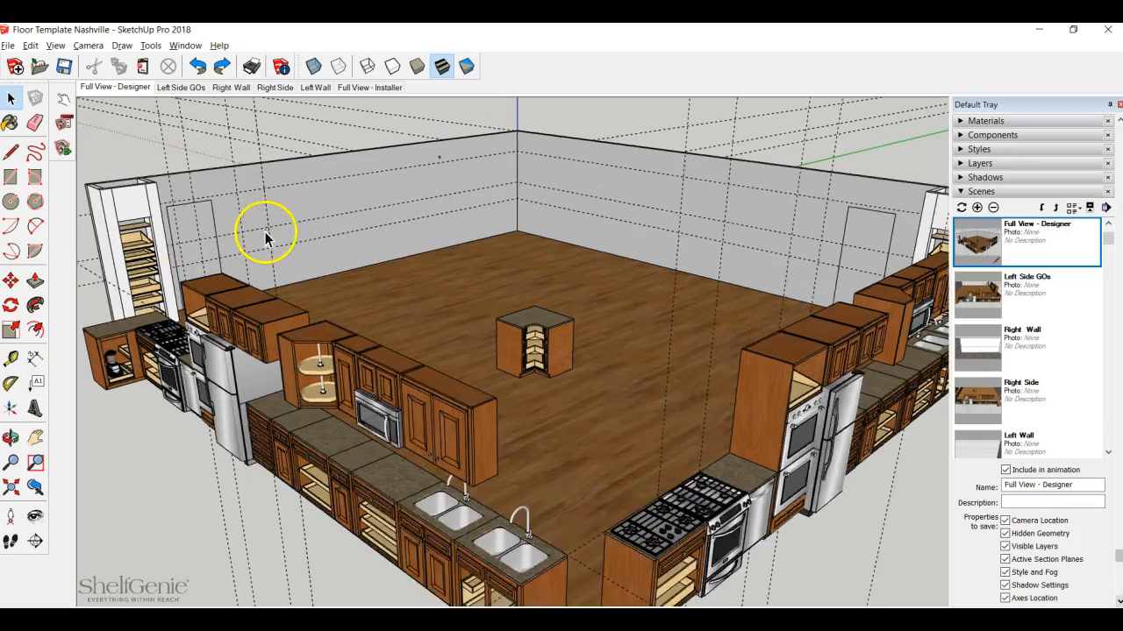
scroll(270, 231, "up", 1)
middle_click_drag(270, 230, 155, 263)
scroll(255, 167, "up", 2)
scroll(261, 167, "up", 1)
middle_click_drag(267, 195, 214, 180)
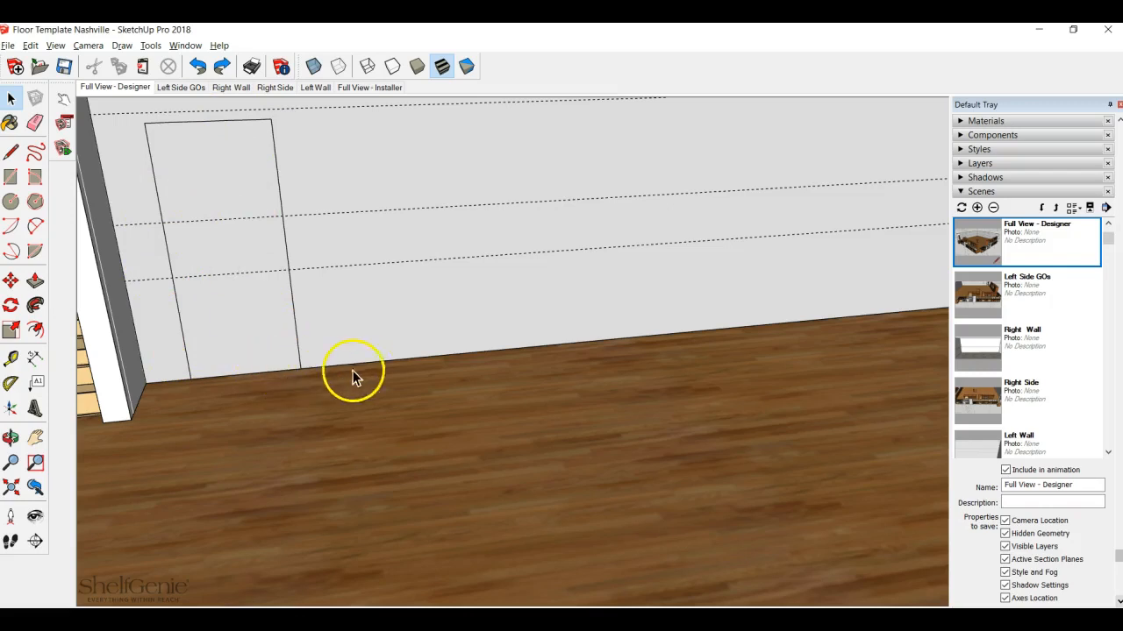
scroll(405, 303, "down", 4)
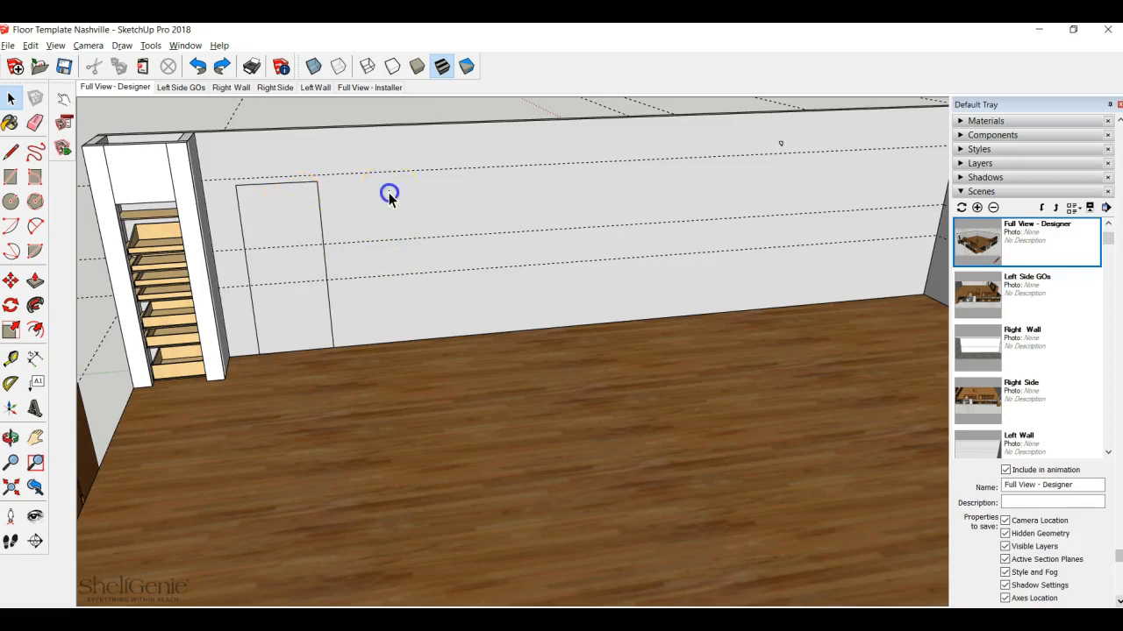
- Open the wall component containing the door outline for editing
double_click(444, 213)
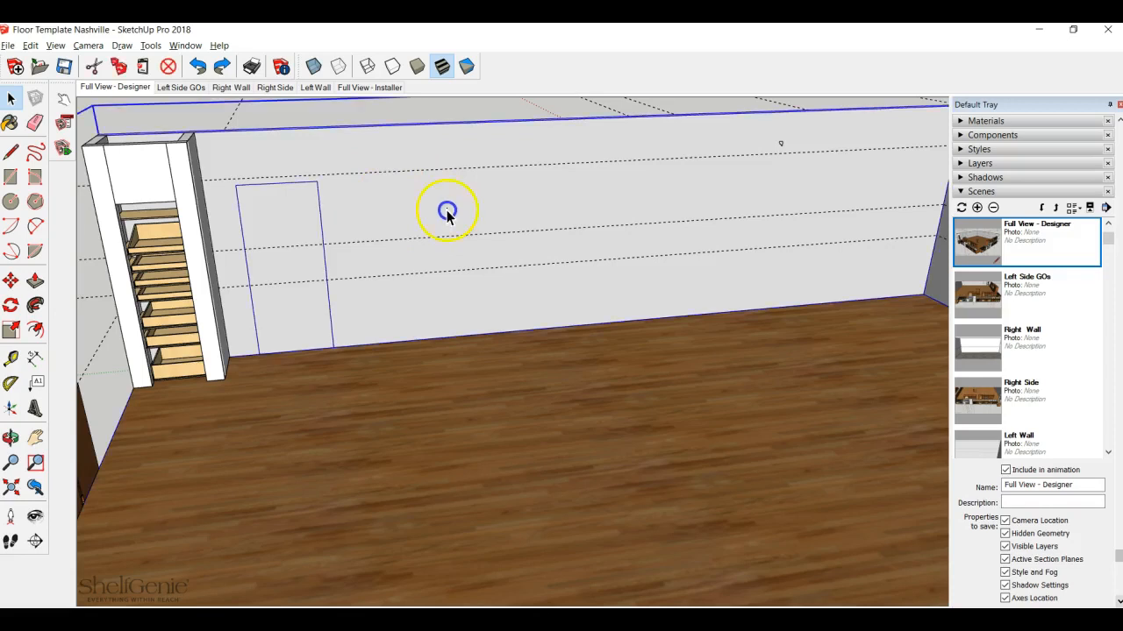
right_click(404, 191)
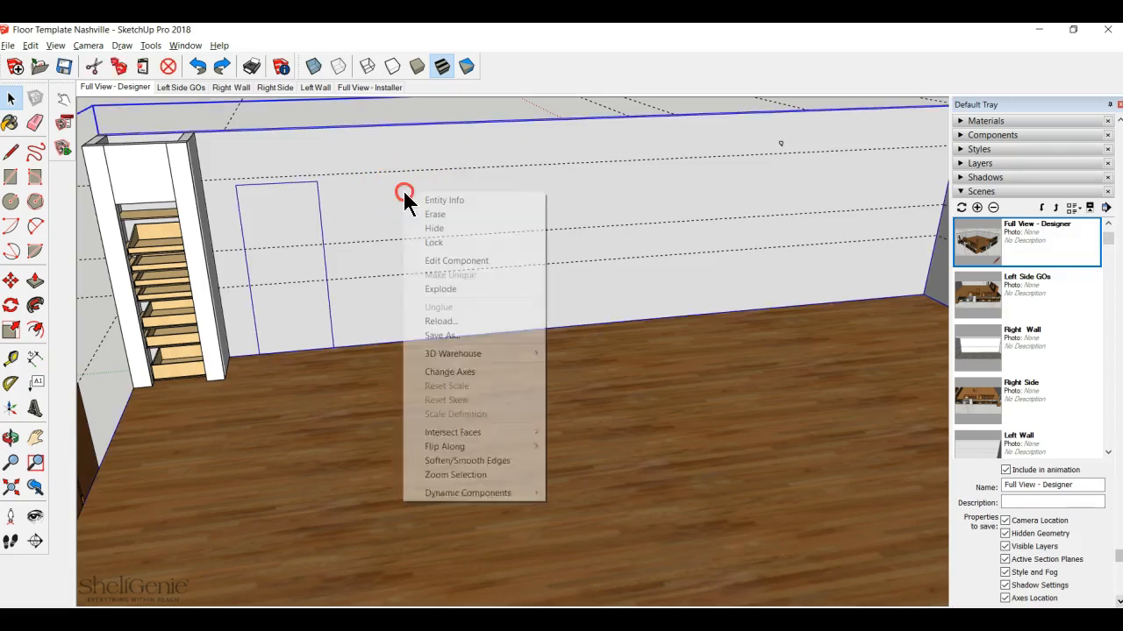
left_click(464, 262)
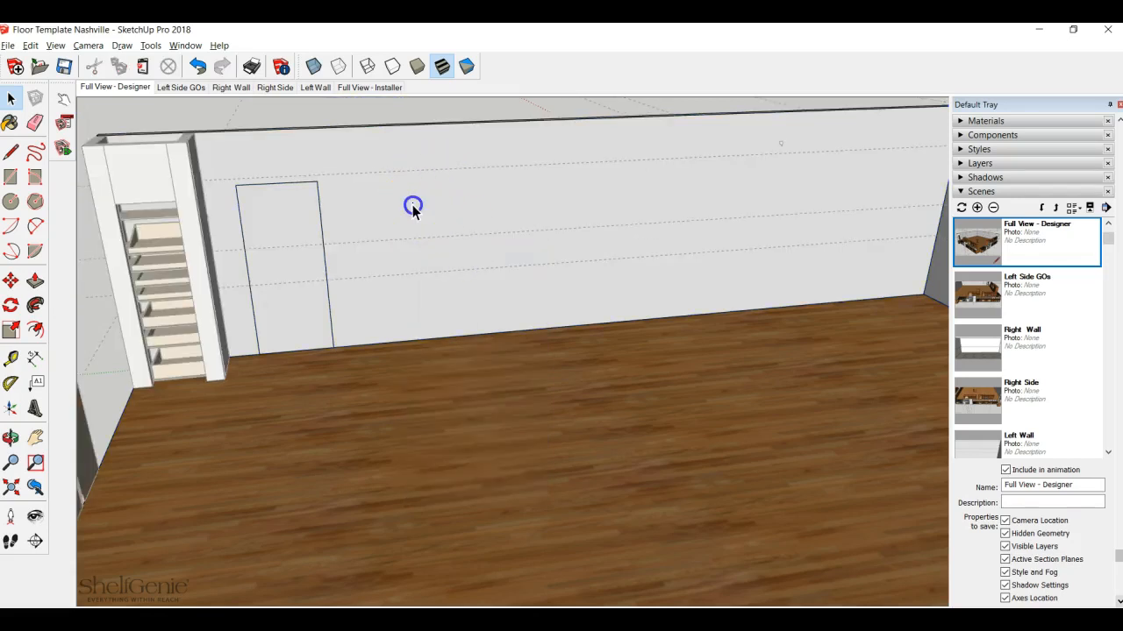
- Move the door face along the wall, away from the pantry cabinet and toward the wall's middle
left_click(454, 168)
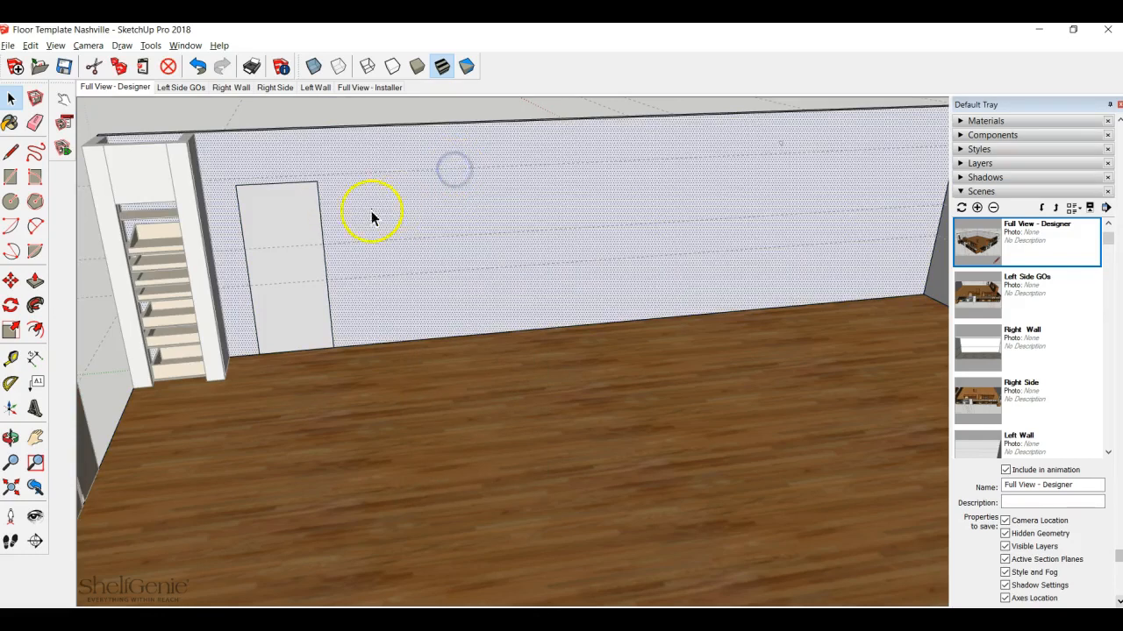
left_click(295, 221)
left_click(296, 271)
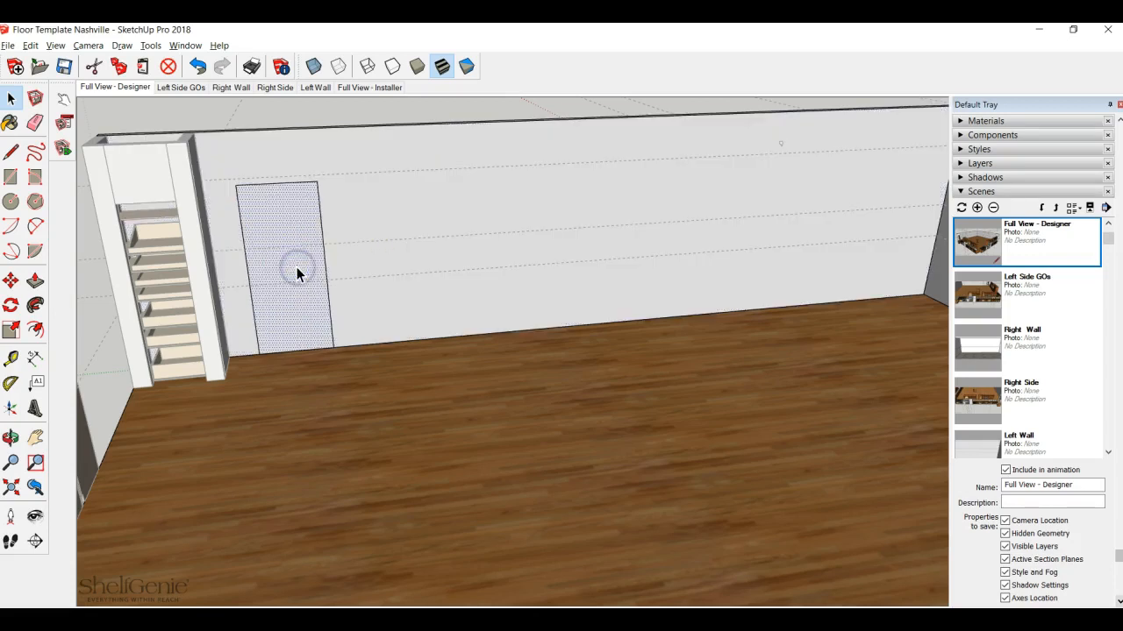
key("m")
left_click(315, 180)
left_click(313, 137)
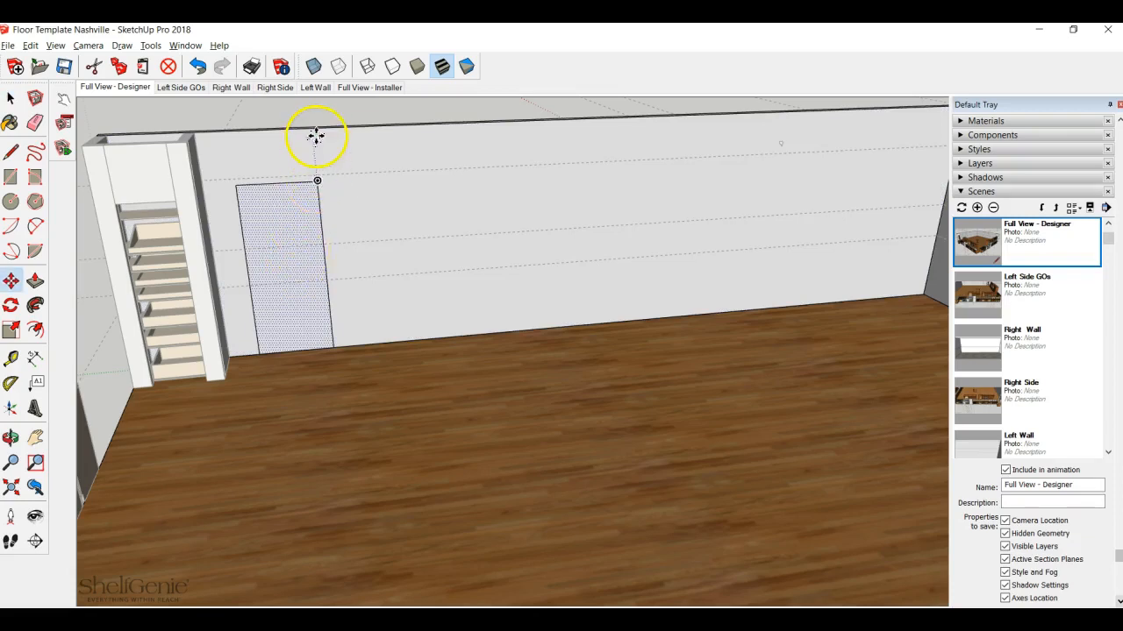
left_click(472, 143)
left_click(588, 133)
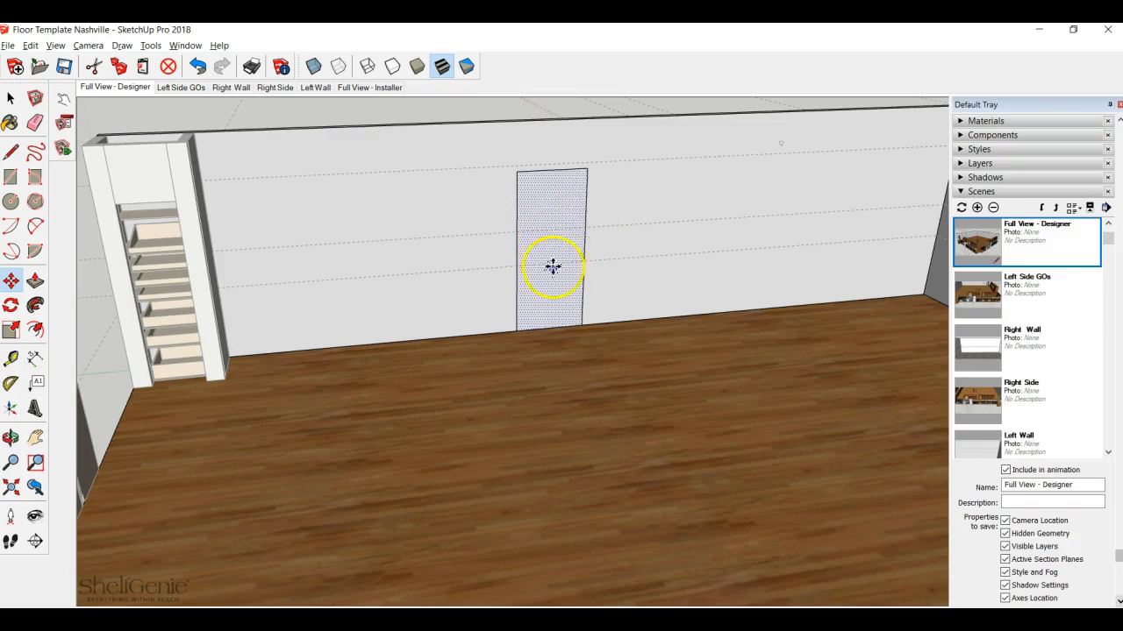
left_click(550, 299)
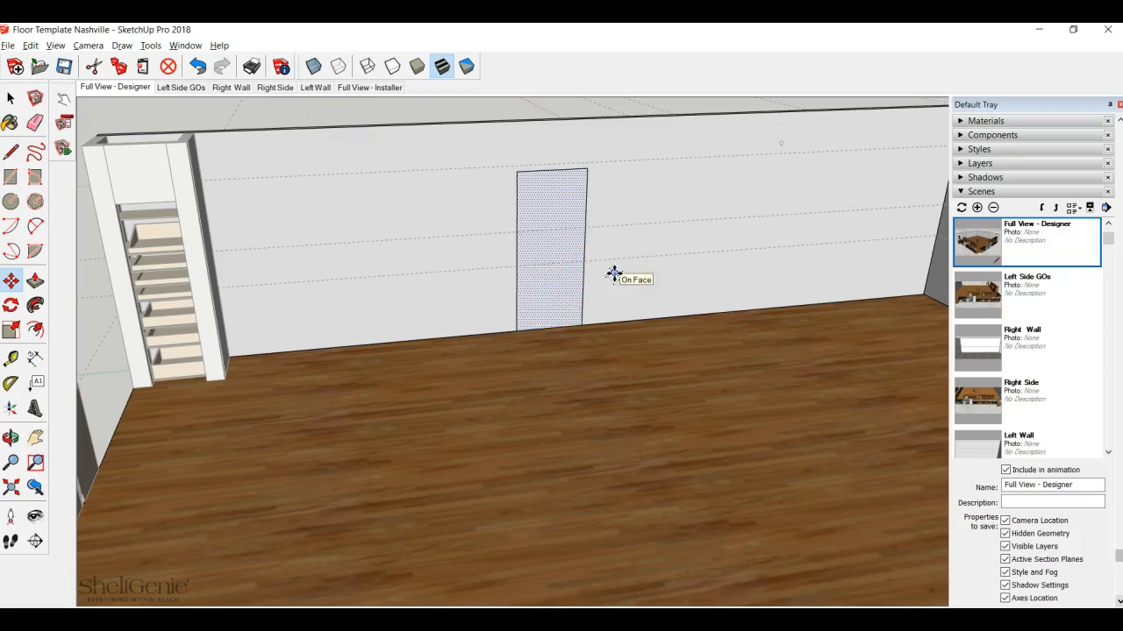
- Push the door face slightly into the wall with Push/Pull to form a recessed doorway
key("p")
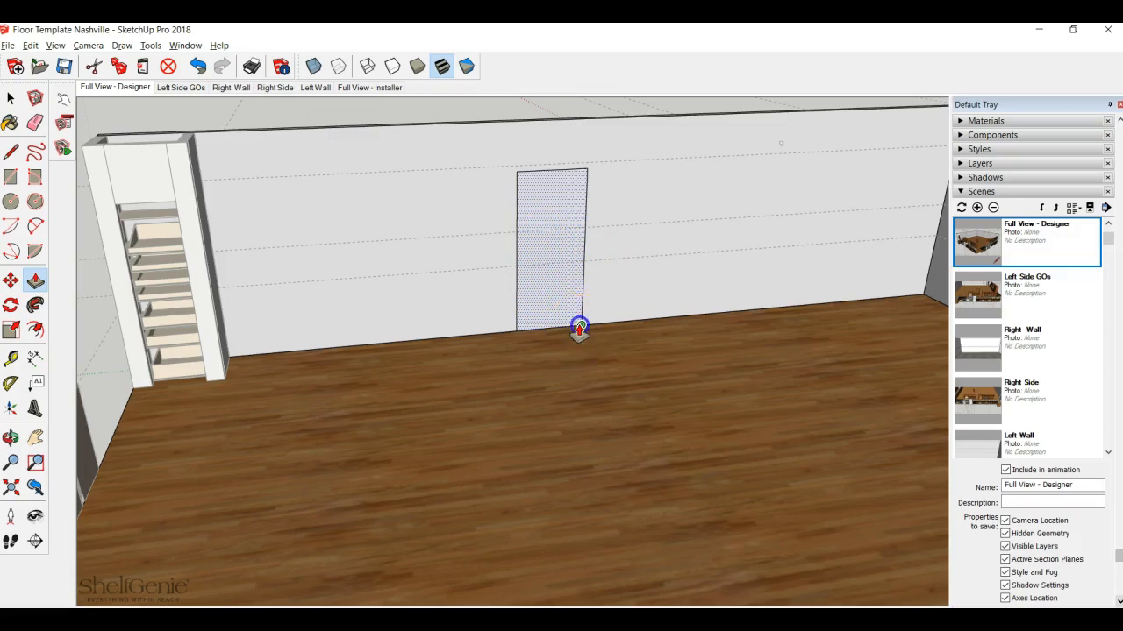
mouse_move(581, 329)
left_mouse_down()
mouse_move(564, 321)
mouse_move(538, 251)
mouse_move(556, 326)
mouse_move(650, 500)
mouse_move(646, 451)
mouse_move(591, 339)
mouse_move(572, 340)
mouse_move(568, 318)
left_mouse_up()
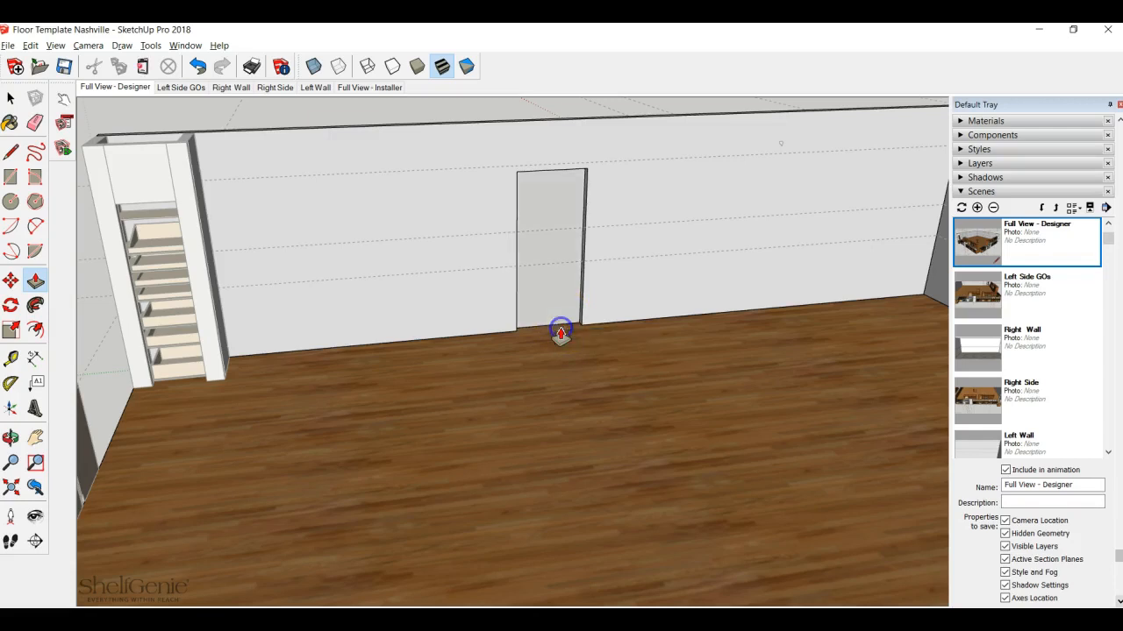
middle_click_drag(548, 369, 783, 392)
middle_click_drag(496, 371, 256, 371)
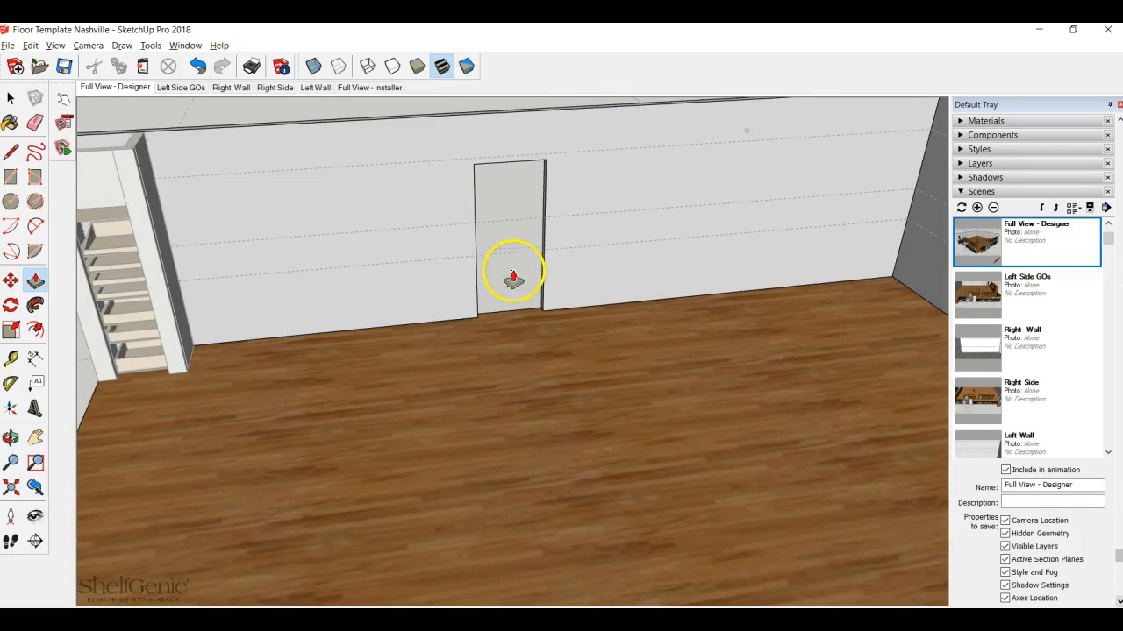
- Undo the doorway recess and the door move, and leave the wall component
left_click(196, 67)
left_click(196, 67)
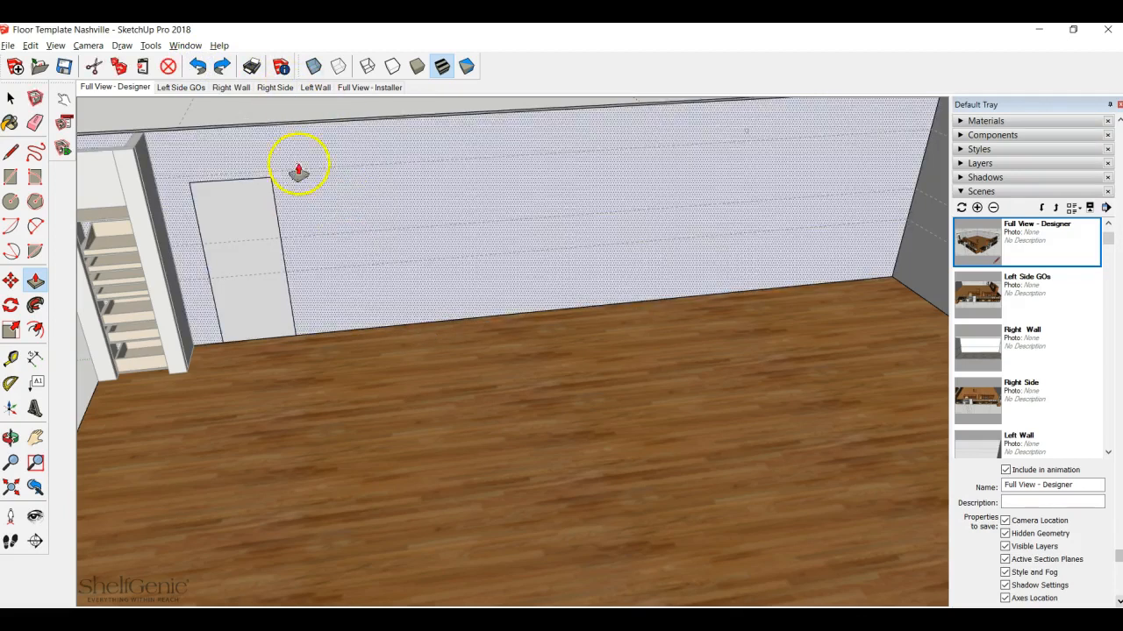
right_click(246, 113)
left_click(247, 115)
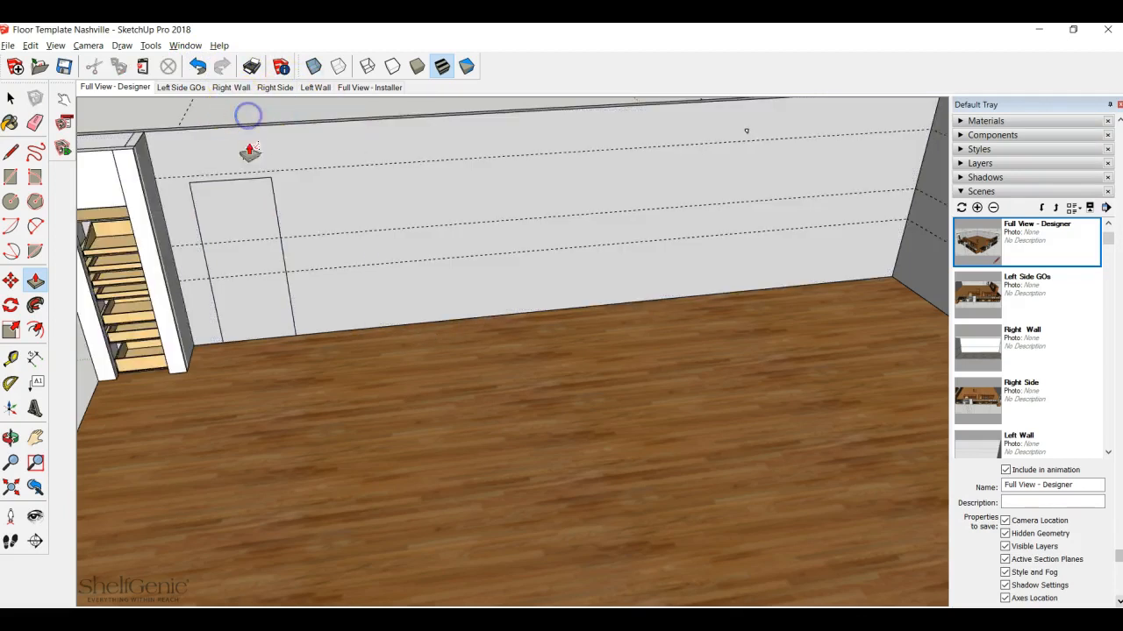
- Select the range between the cooktop cabinet and the dishwasher in the cabinet row
middle_click_drag(371, 333, 630, 310)
scroll(626, 328, "down", 3)
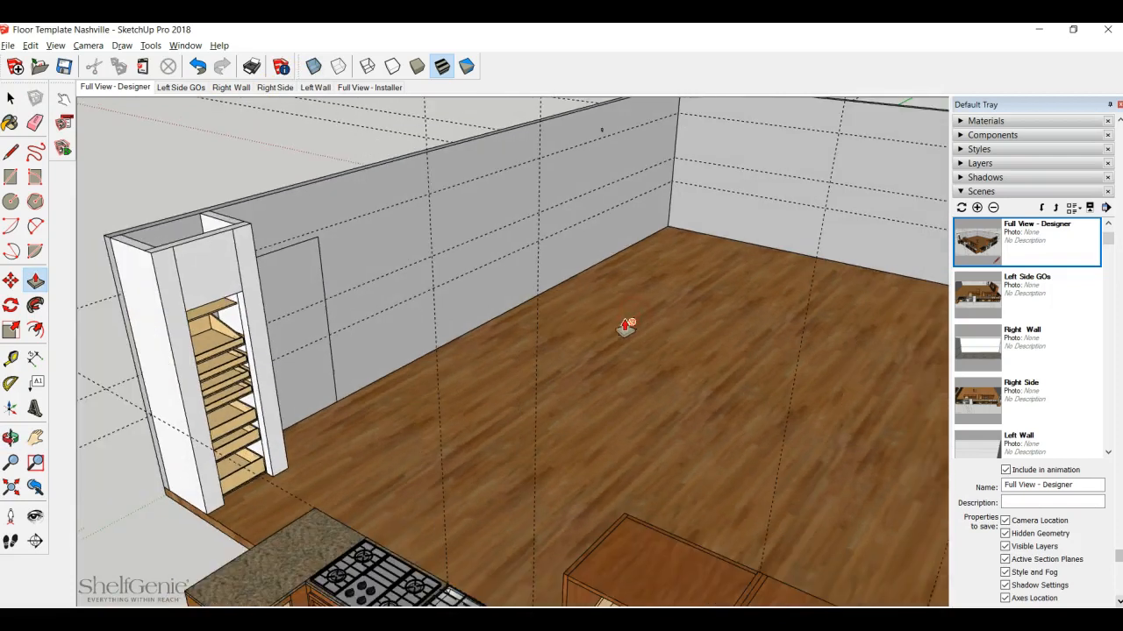
middle_click_drag(672, 304, 759, 395)
middle_click_drag(556, 348, 698, 375)
left_click(693, 441)
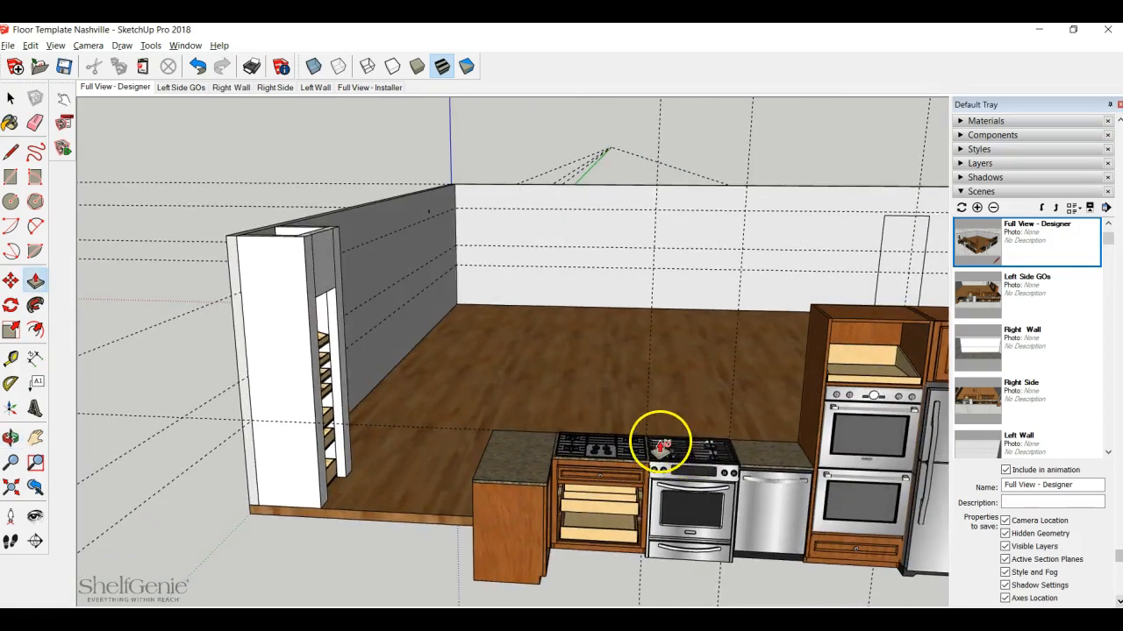
key("space")
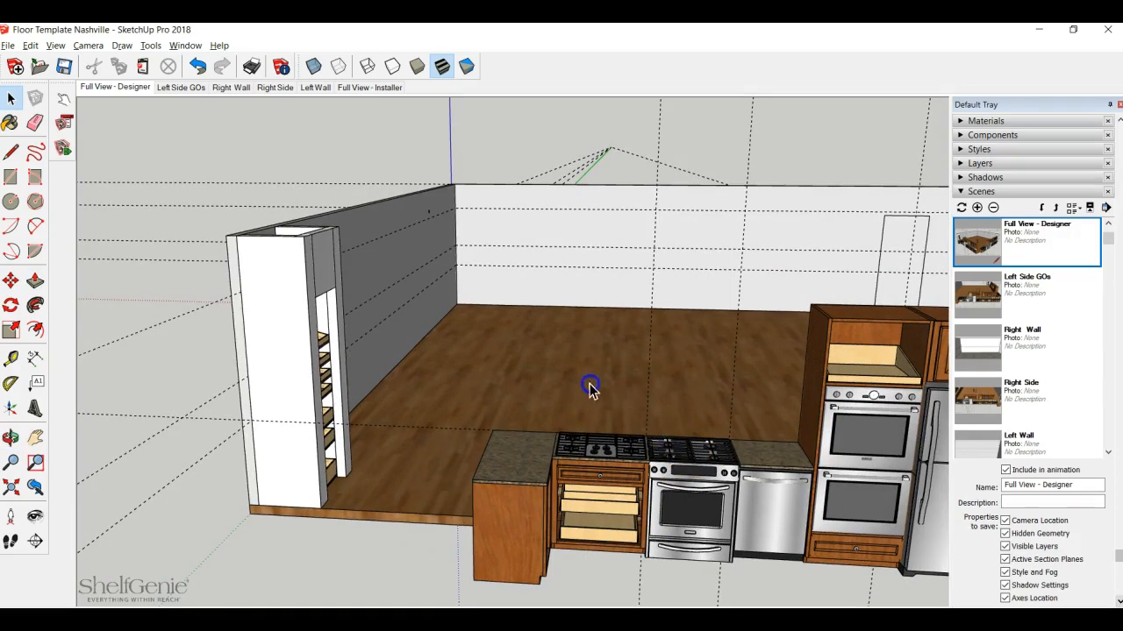
left_click(631, 423)
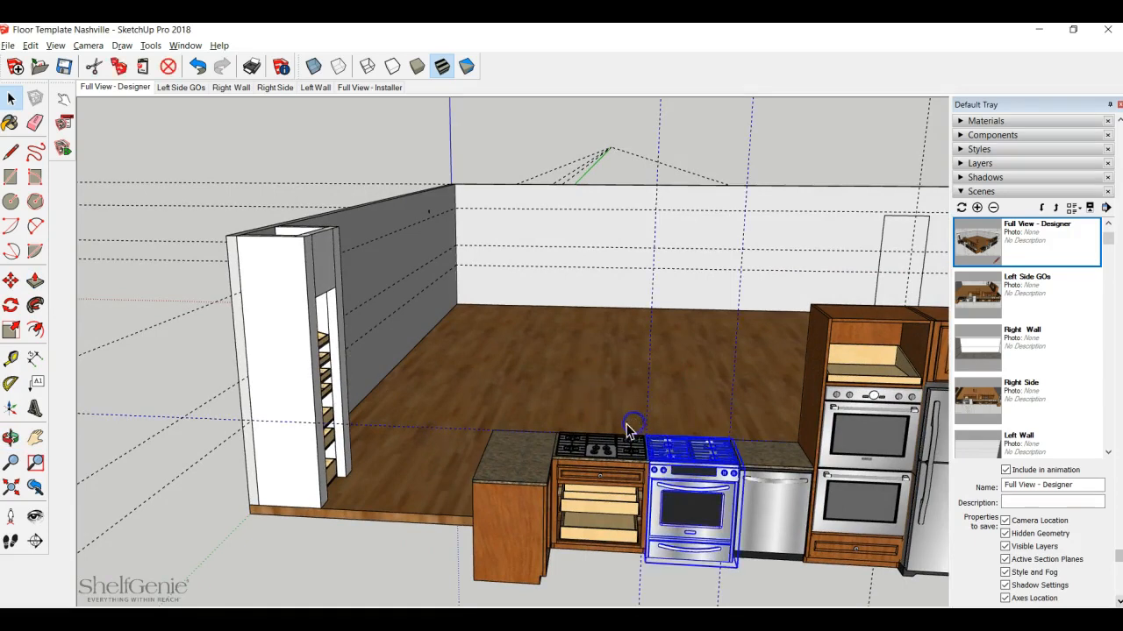
- Examine up close how the selected range's guides meet at its two back countertop corners
scroll(627, 452, "up", 10)
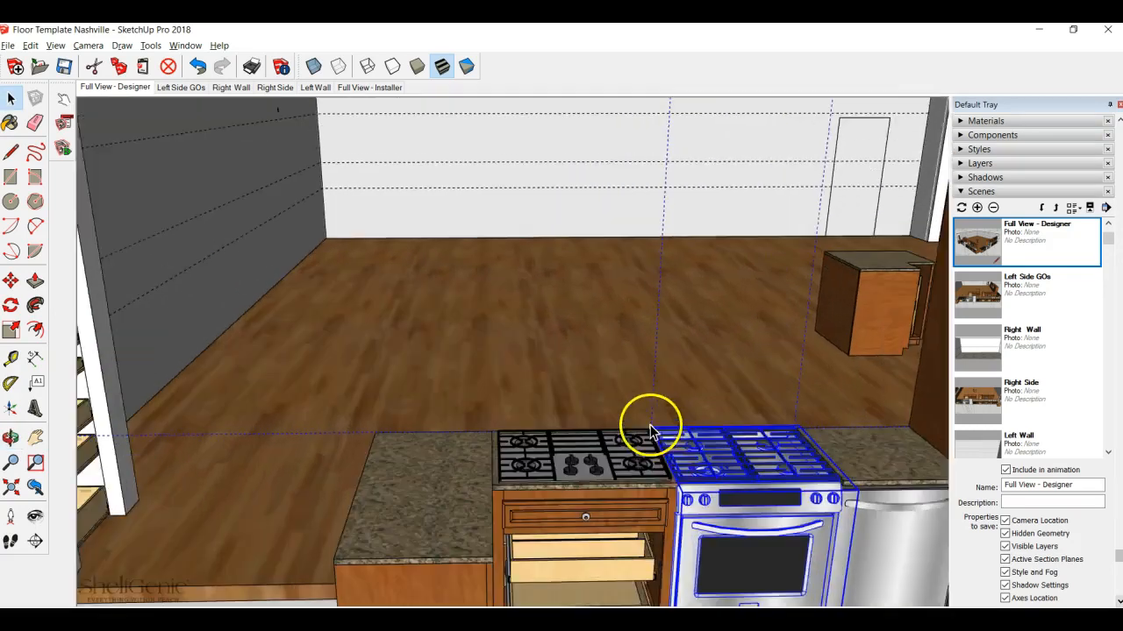
scroll(650, 434, "up", 5)
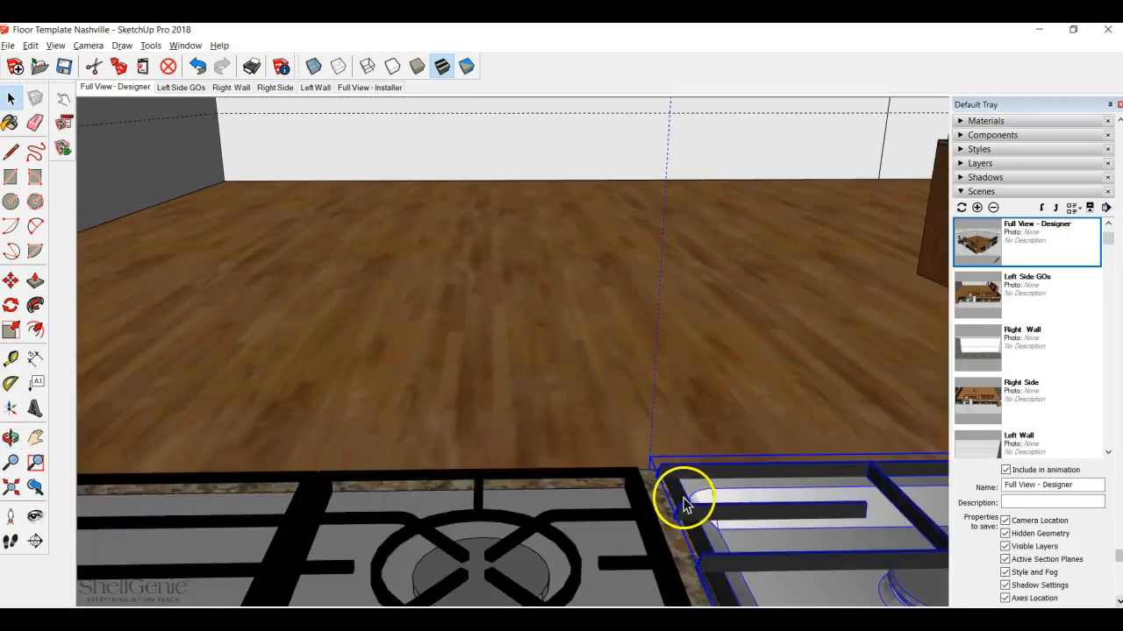
scroll(675, 500, "up", 5)
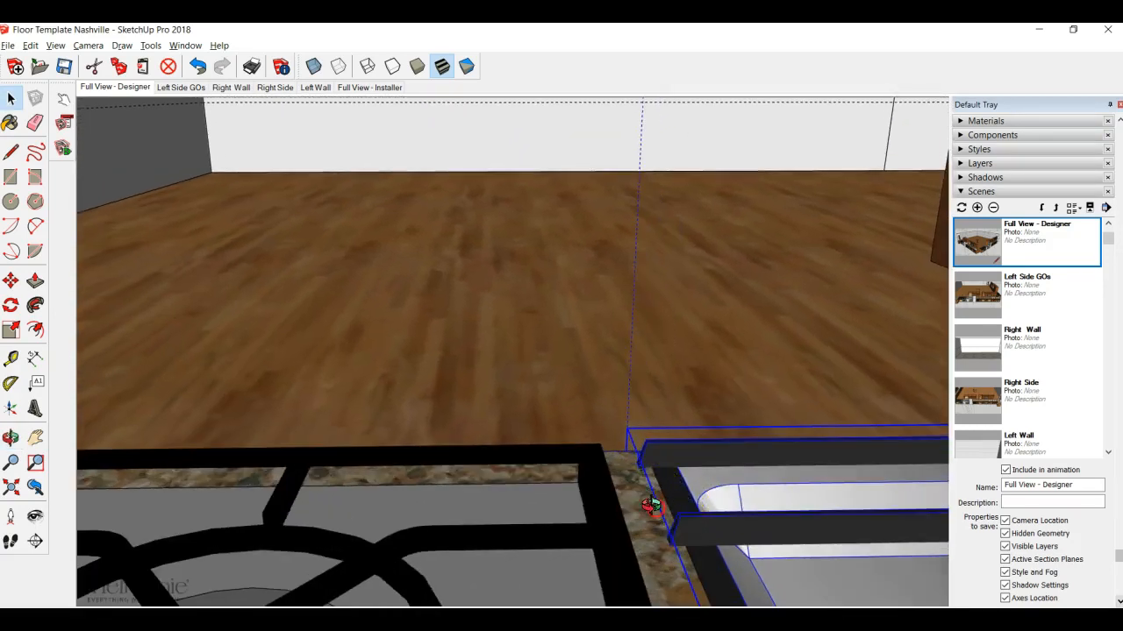
scroll(590, 474, "down", 3)
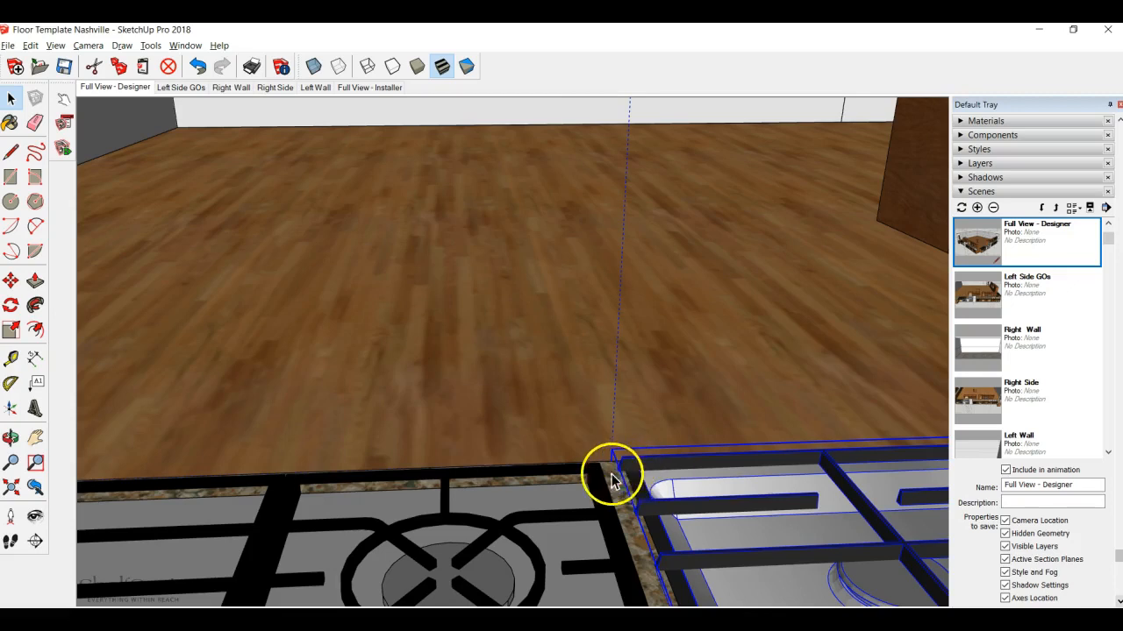
middle_click_drag(561, 484, 684, 491)
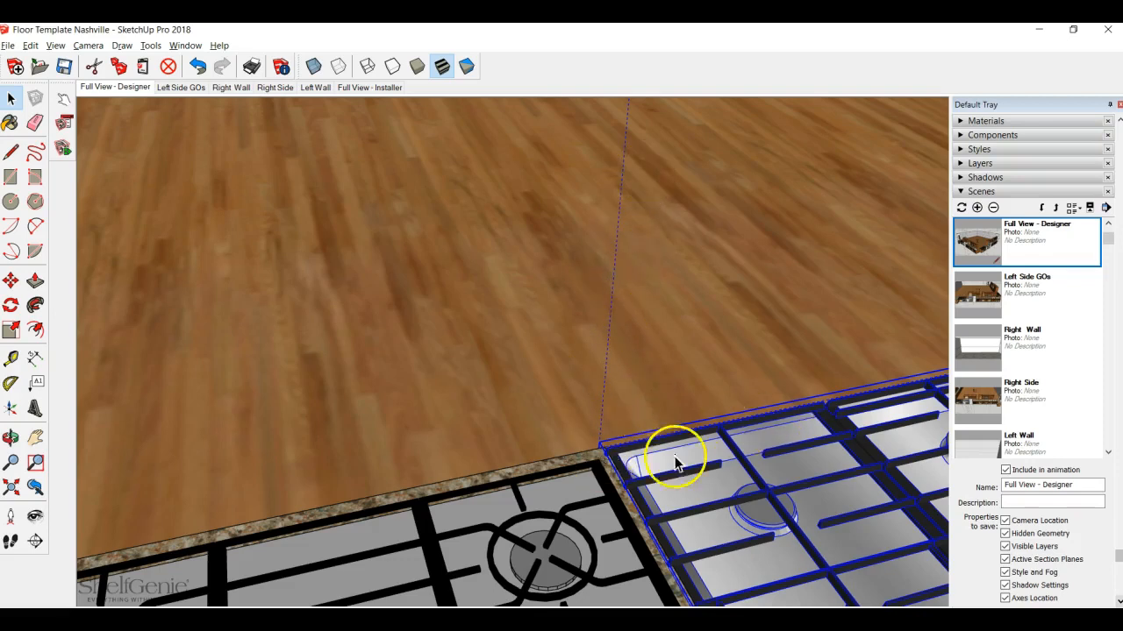
scroll(430, 474, "down", 3)
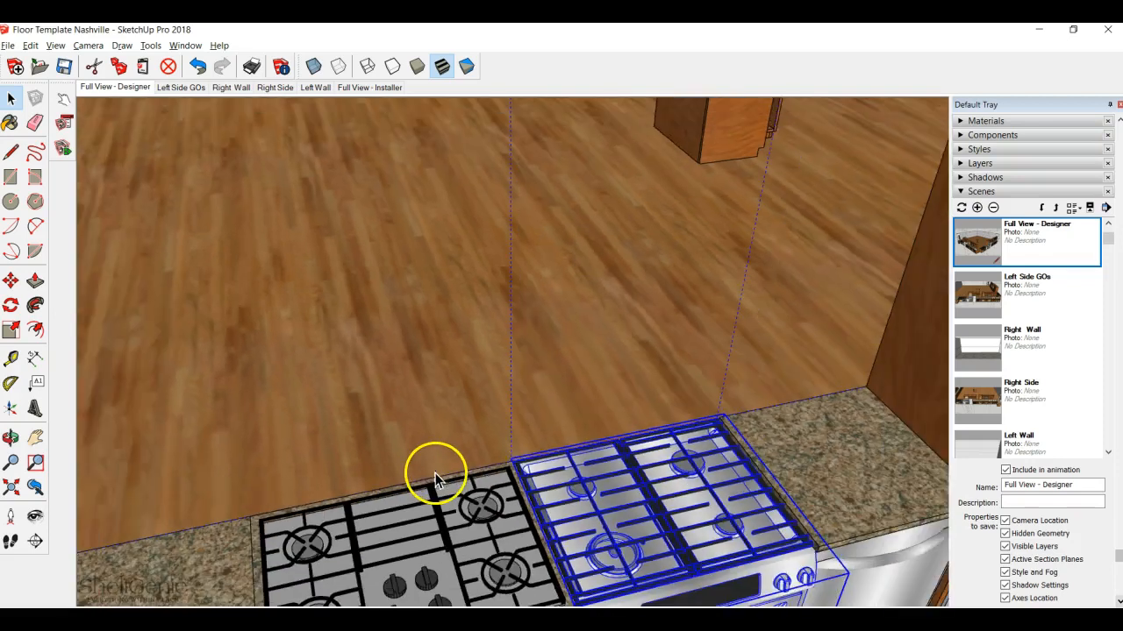
middle_click_drag(719, 457, 536, 503)
scroll(647, 523, "up", 5)
middle_click_drag(675, 523, 637, 540)
scroll(634, 548, "up", 5)
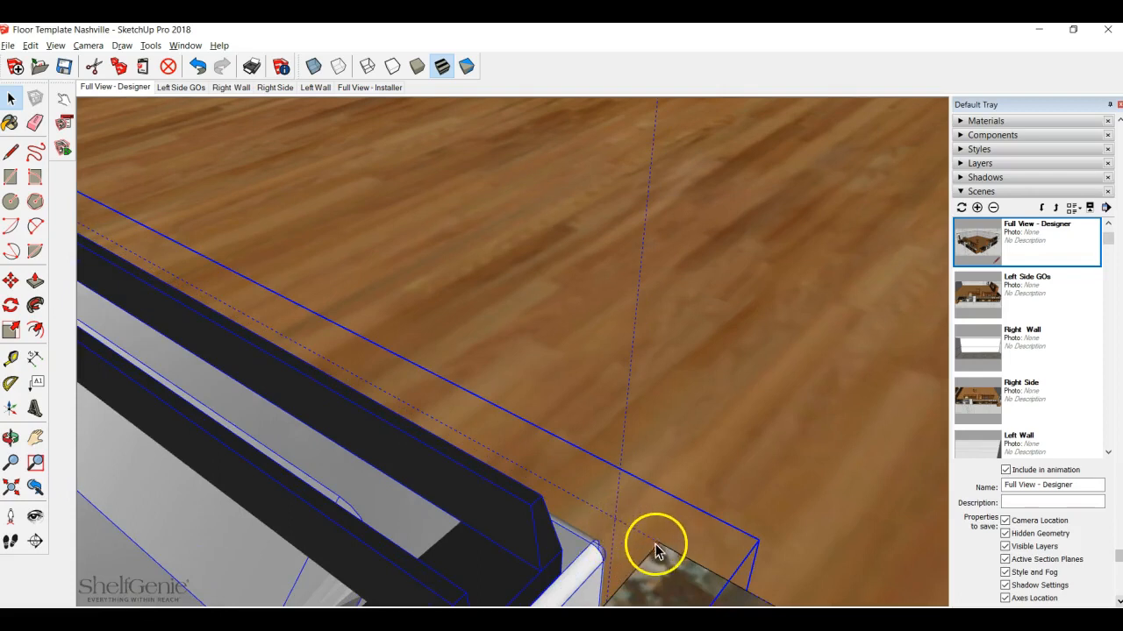
scroll(657, 546, "down", 2)
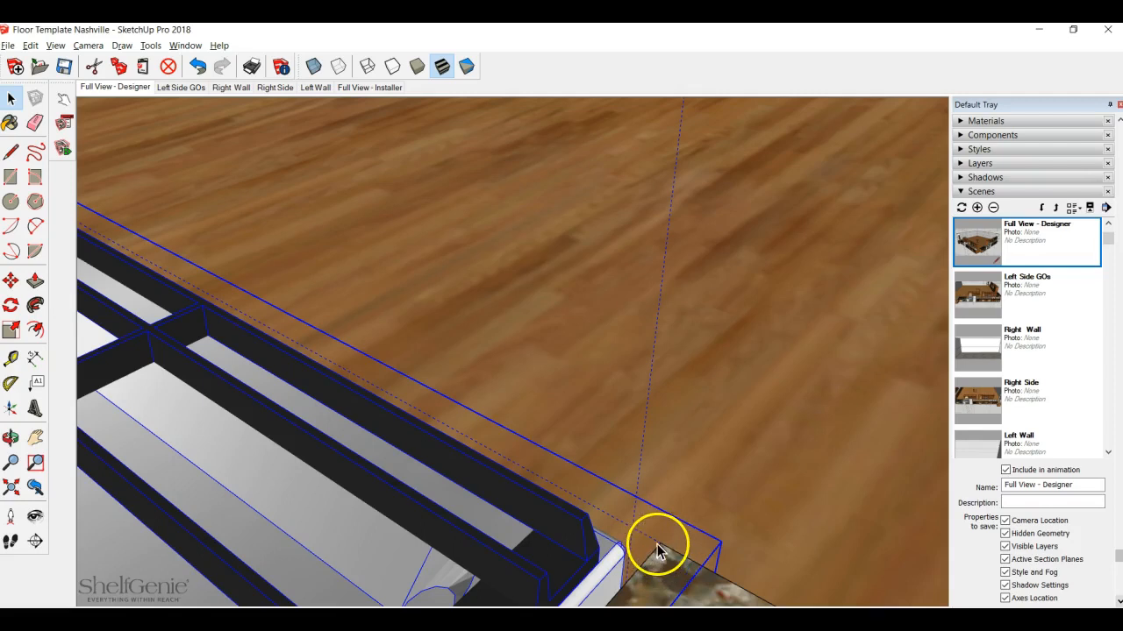
scroll(658, 549, "down", 1)
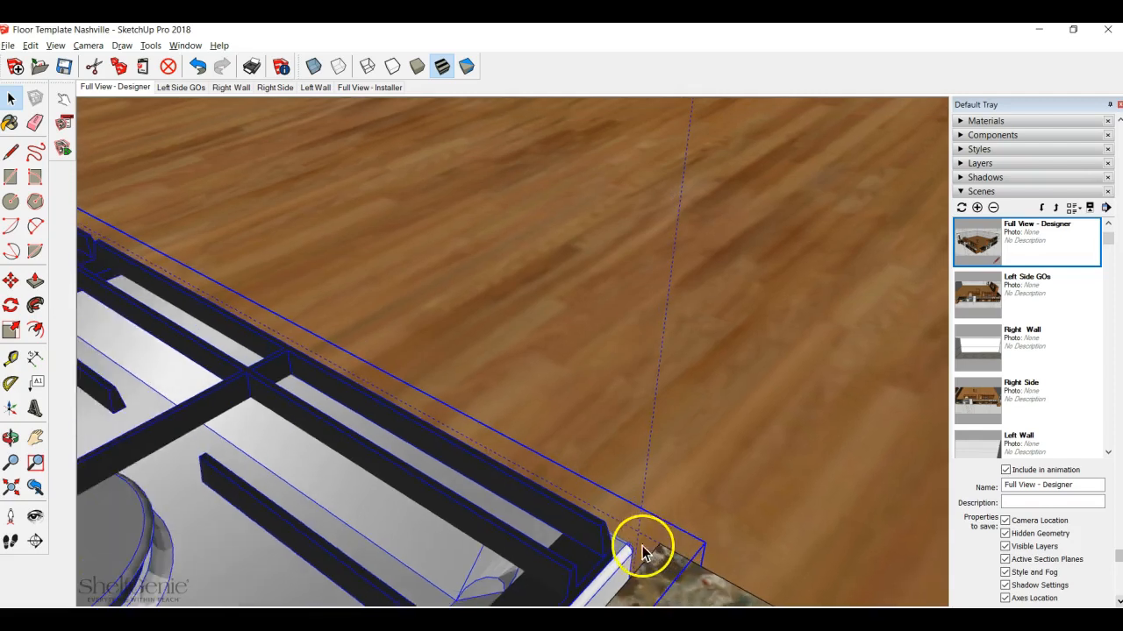
- Move the range by its back-corner guide intersection onto the wall's lowest horizontal guide in the Right Wall scene
key("m")
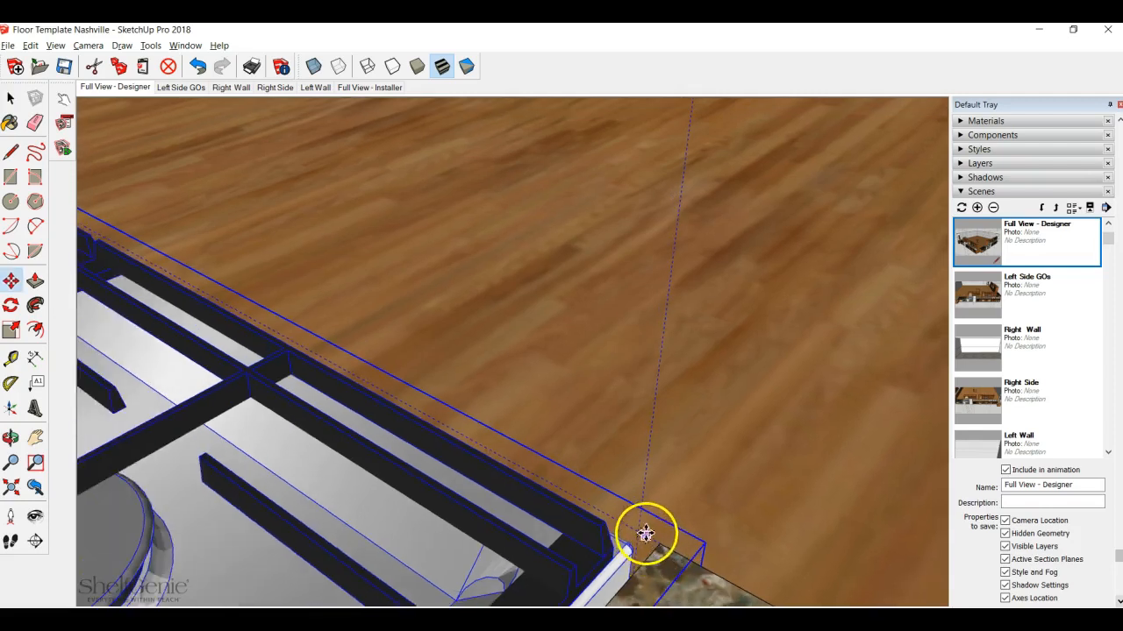
scroll(689, 472, "up", 1)
left_click_drag(688, 472, 246, 95)
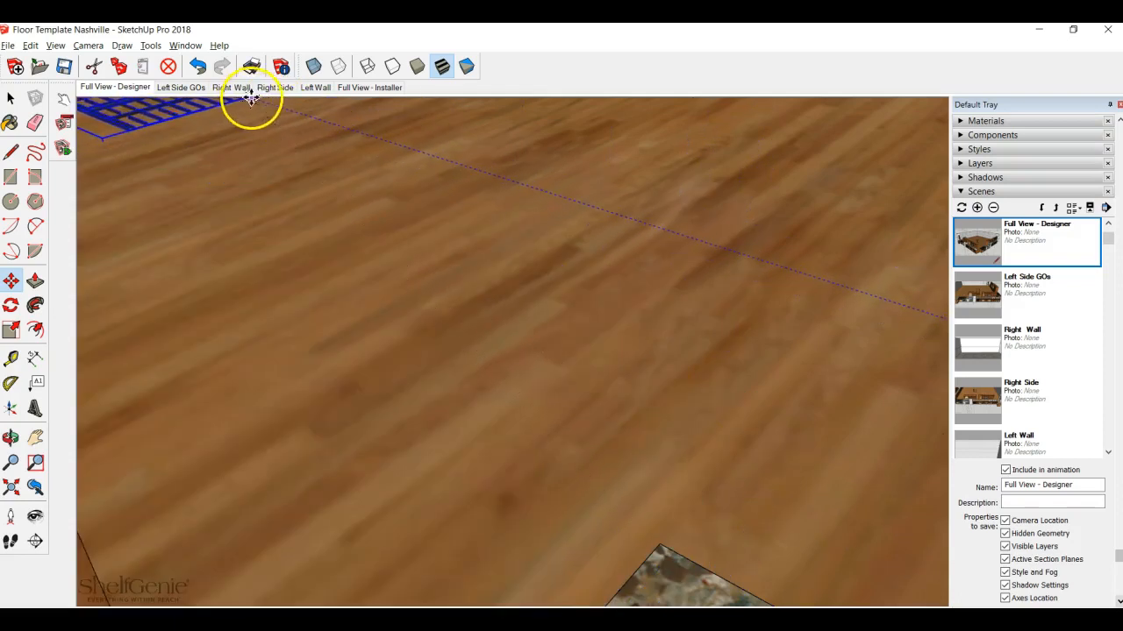
left_click(232, 91)
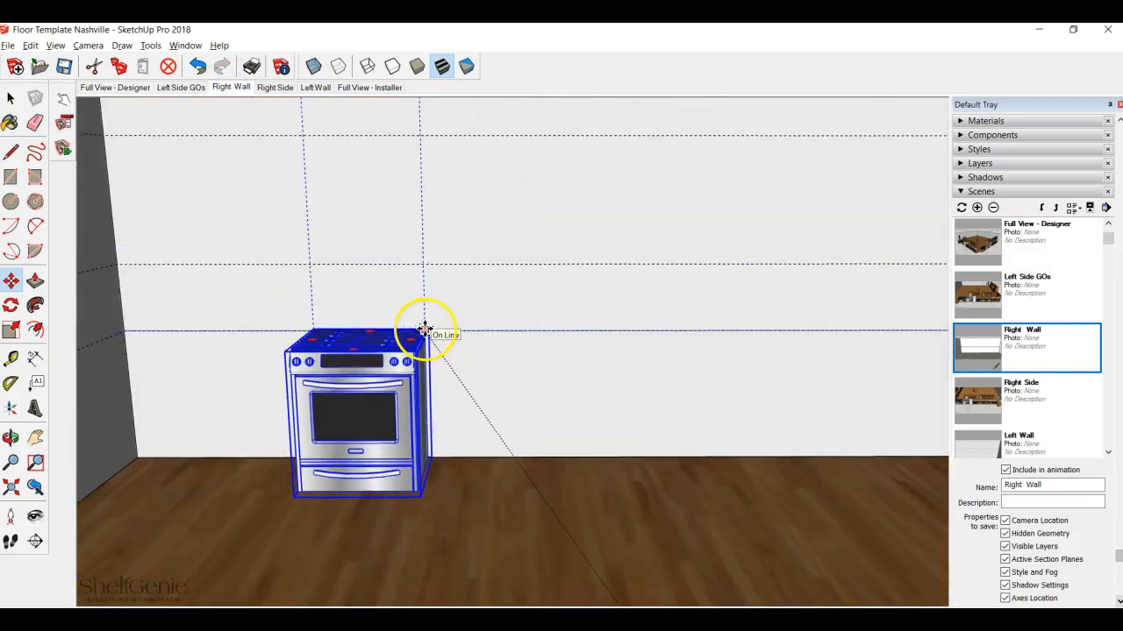
scroll(425, 330, "up", 6)
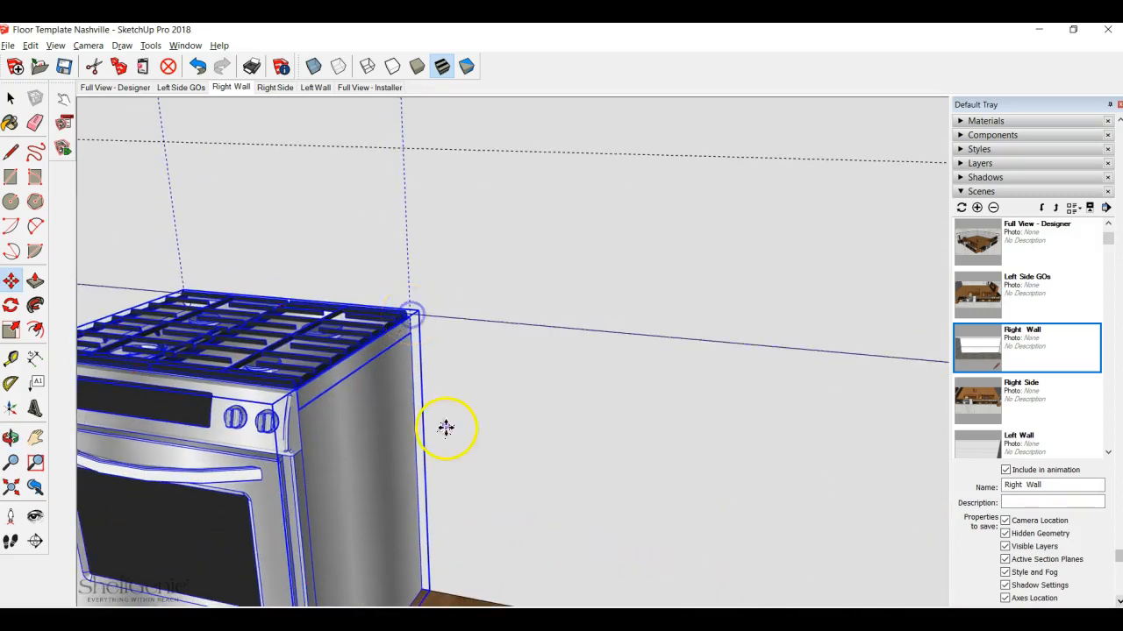
middle_click_drag(452, 424, 554, 412)
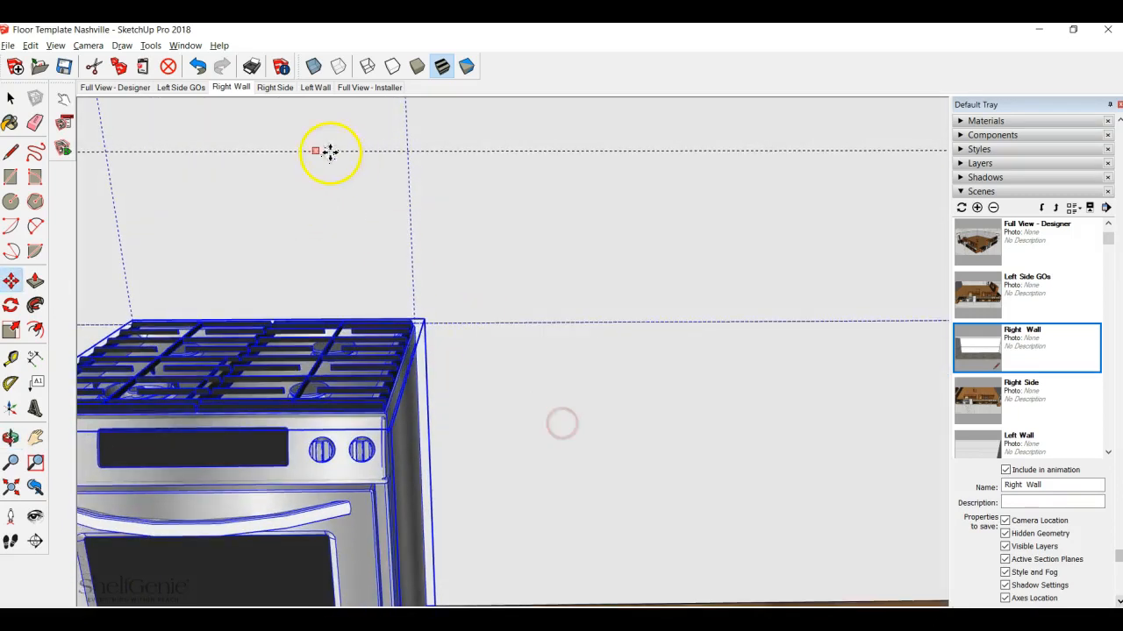
- Select the microwave together with the small two-door wall cabinet above it in the Left Side GOs scene
scroll(455, 363, "down", 5)
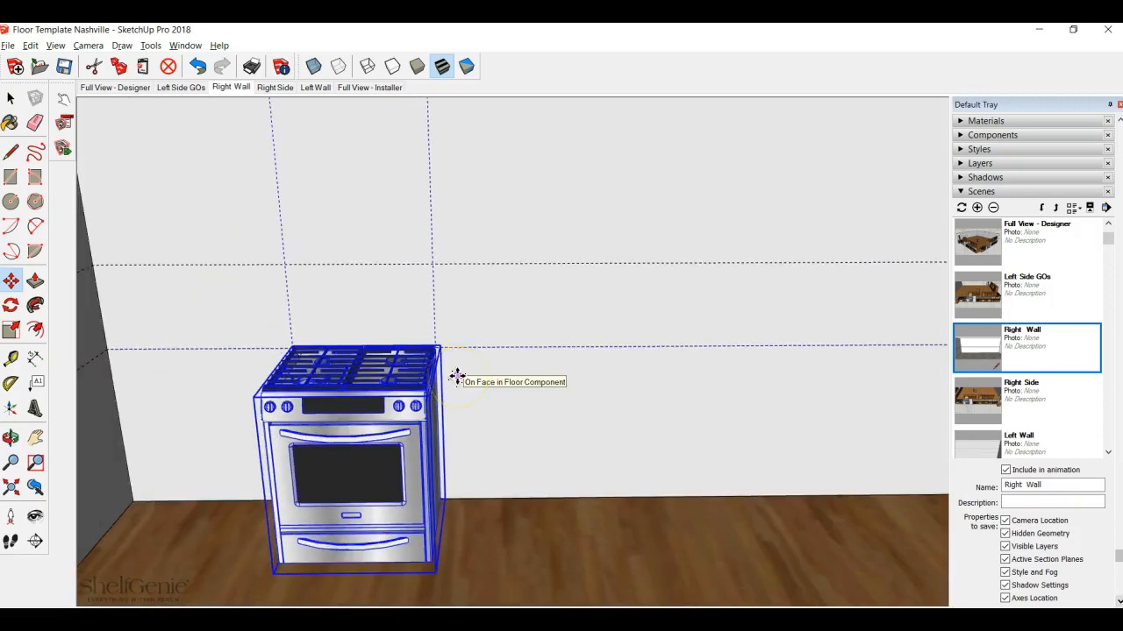
scroll(457, 377, "down", 2)
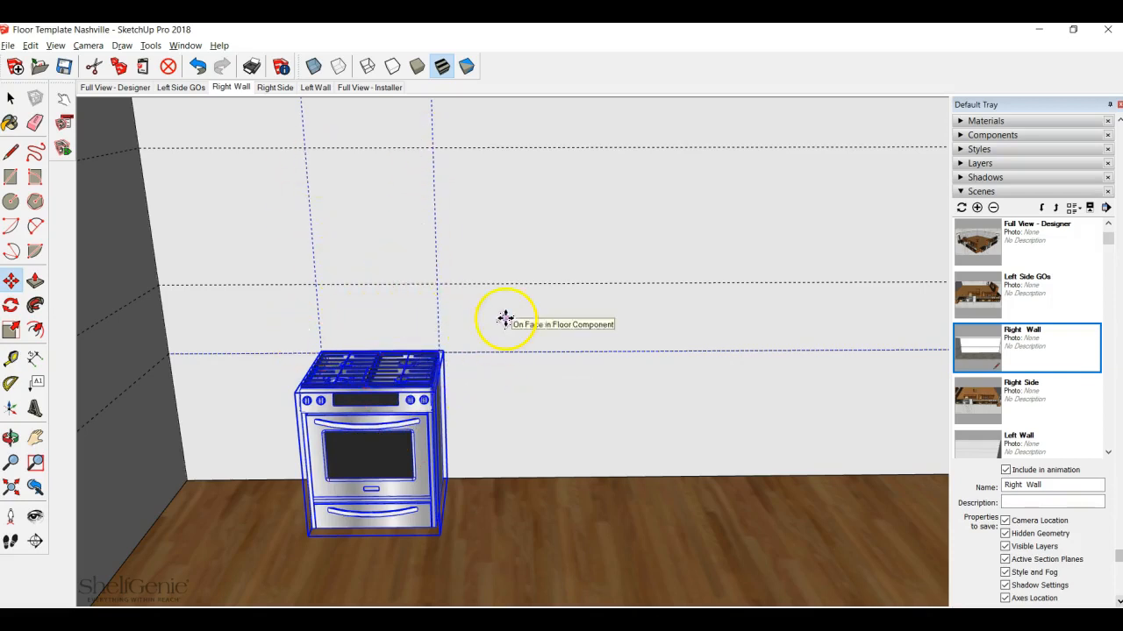
scroll(535, 373, "down", 3)
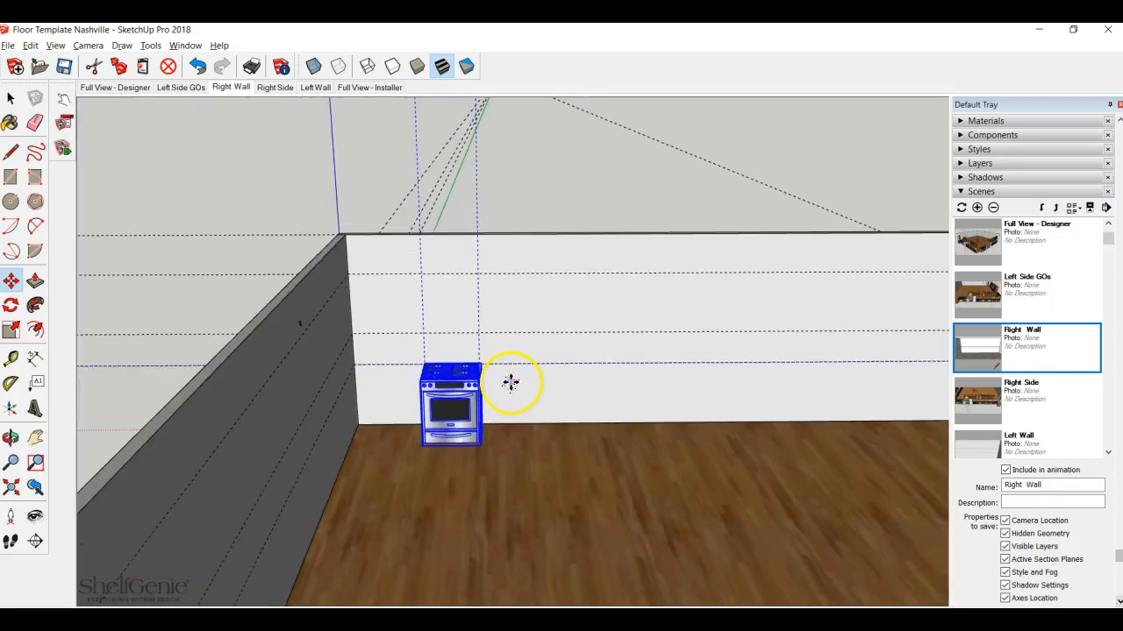
left_click(184, 88)
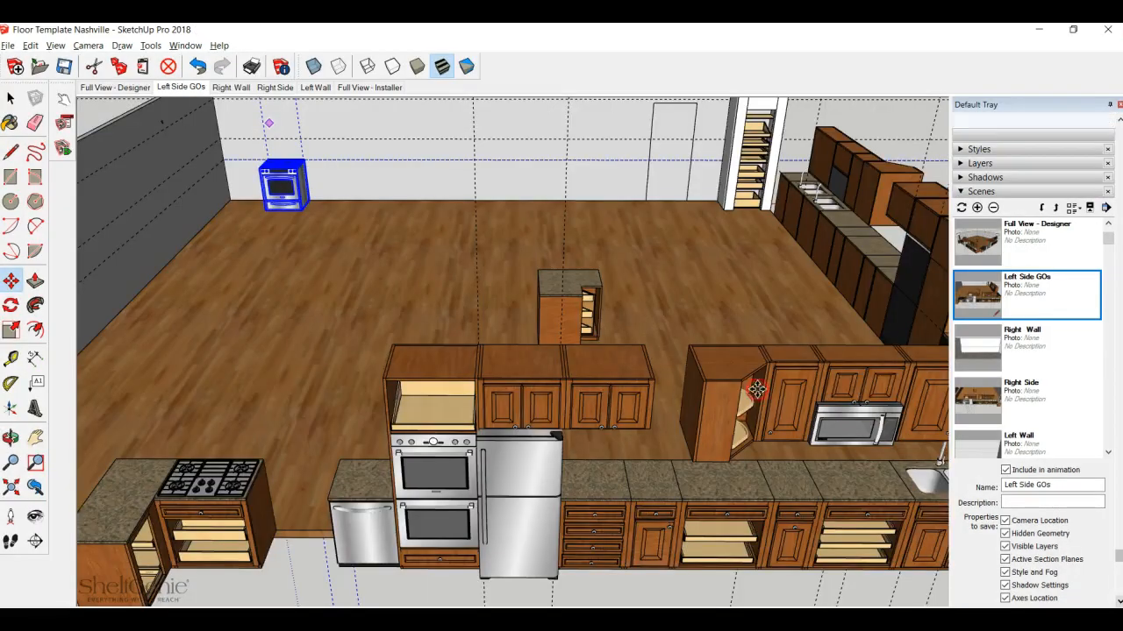
scroll(757, 389, "down", 2)
middle_click_drag(703, 333, 563, 375, "shift")
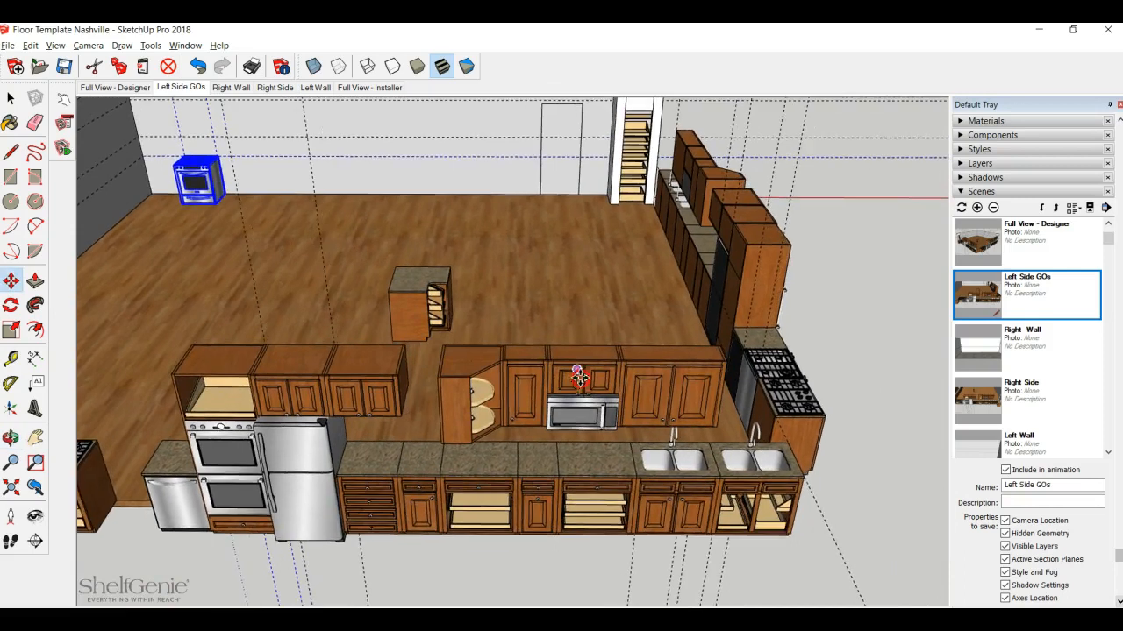
scroll(586, 389, "up", 4)
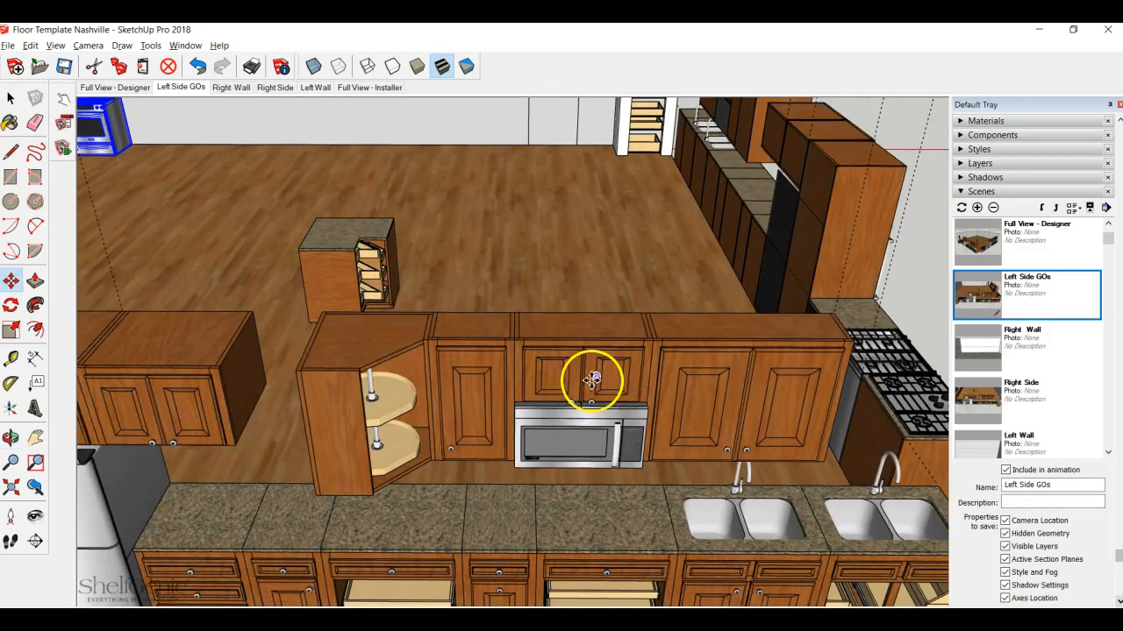
key("space")
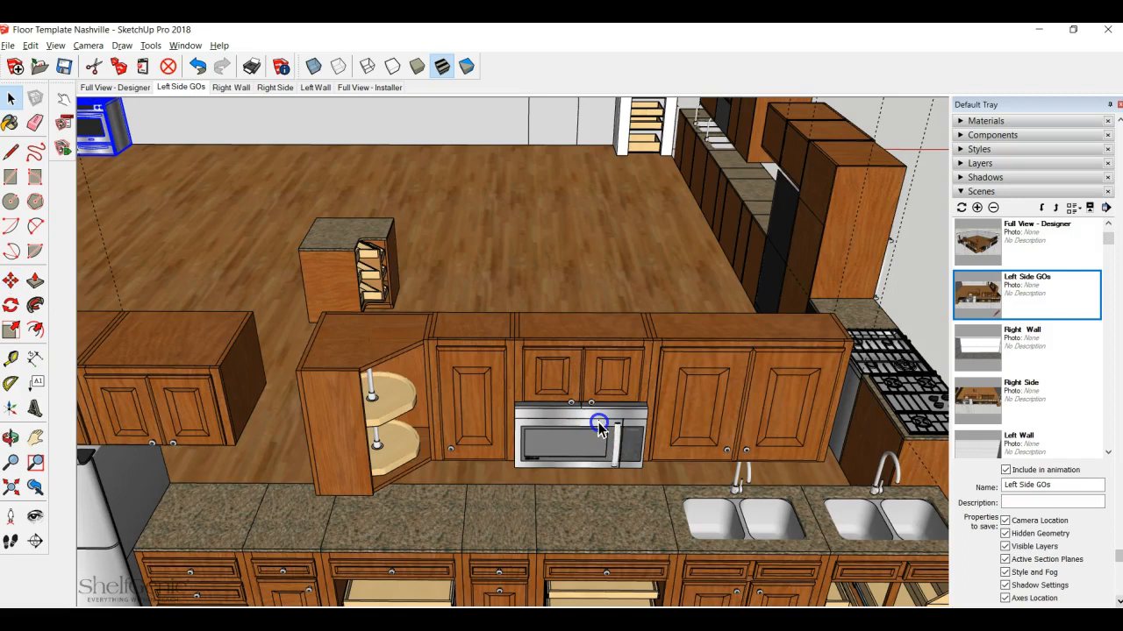
left_click(600, 351)
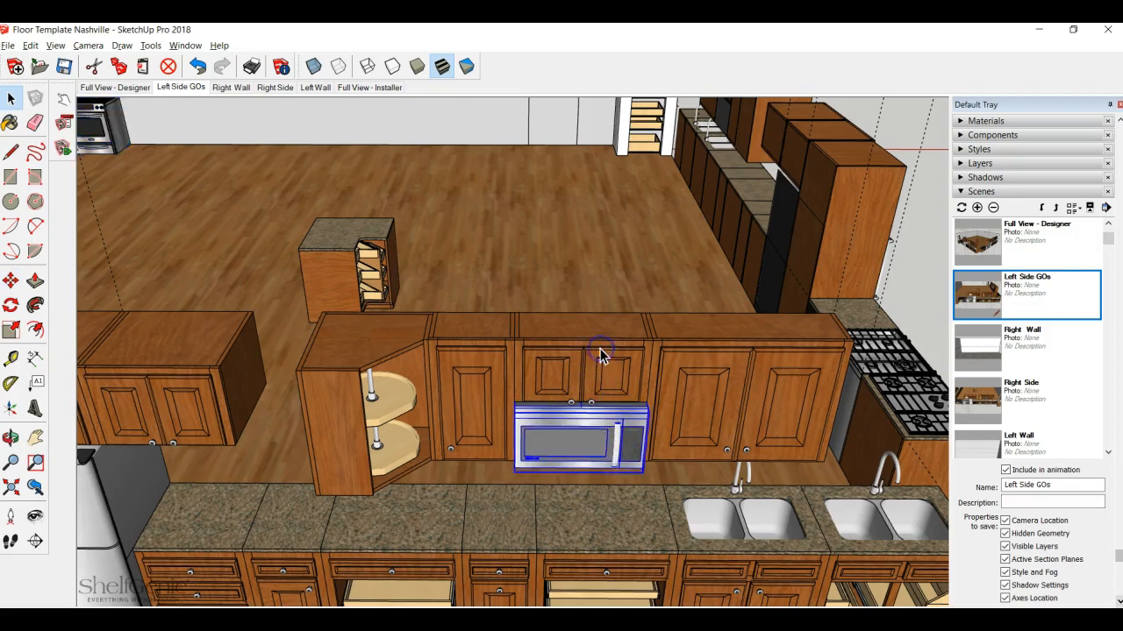
left_click(653, 325, "shift")
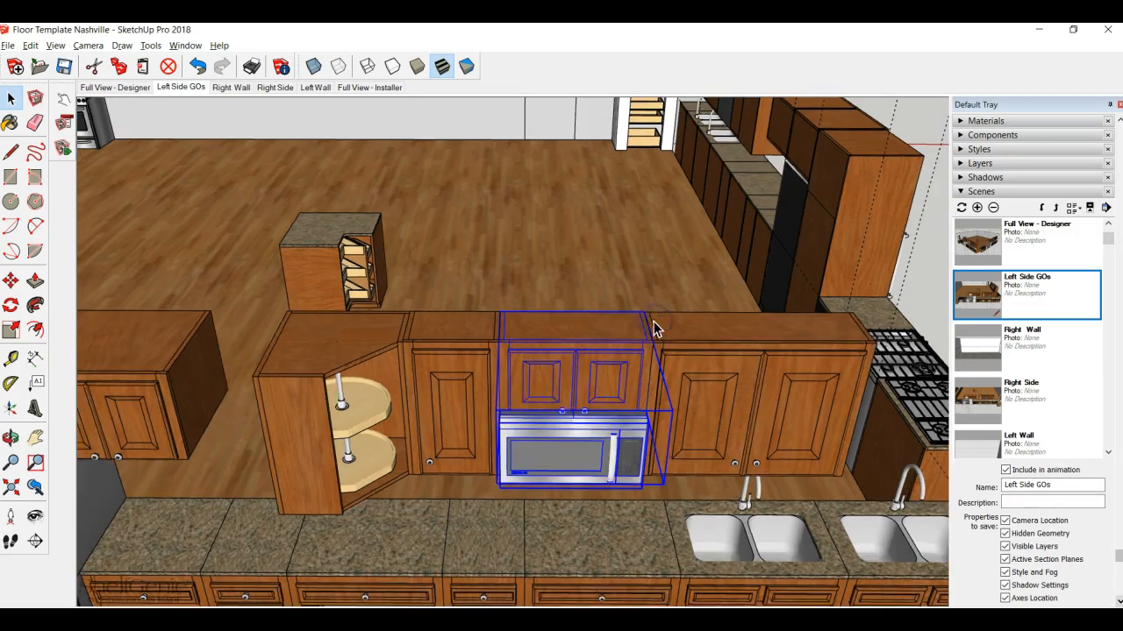
- Move the microwave and its cabinet by the back upper-right corner onto the top horizontal guide above the range in the Right Wall scene
scroll(653, 326, "up", 3)
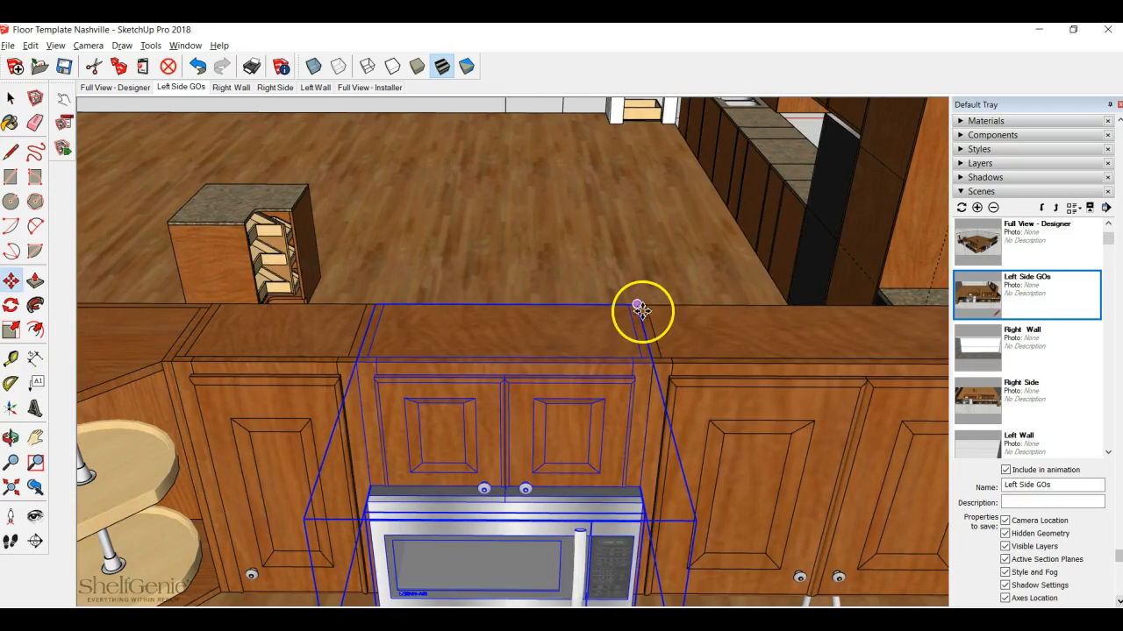
scroll(431, 200, "down", 6)
left_click_drag(640, 307, 190, 100)
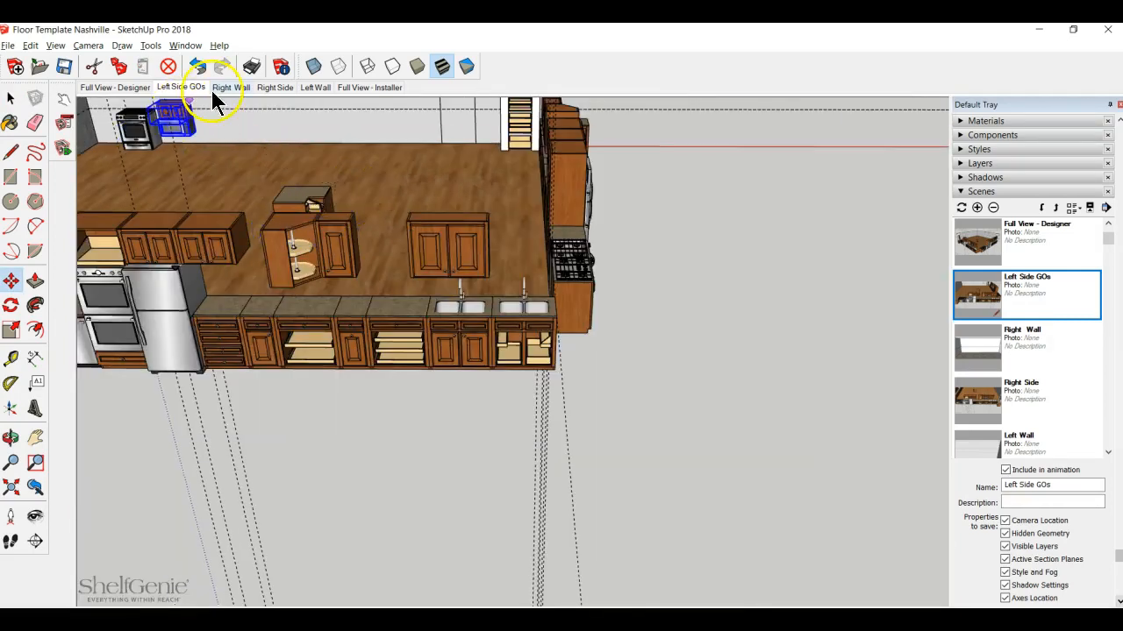
left_click(228, 88)
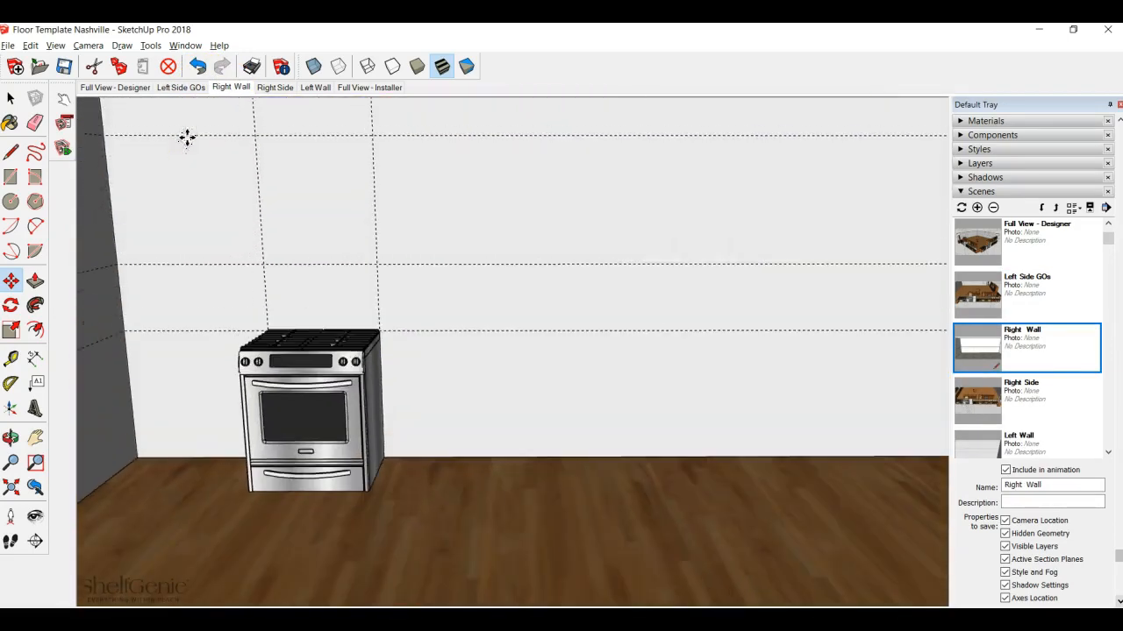
scroll(369, 144, "up", 5)
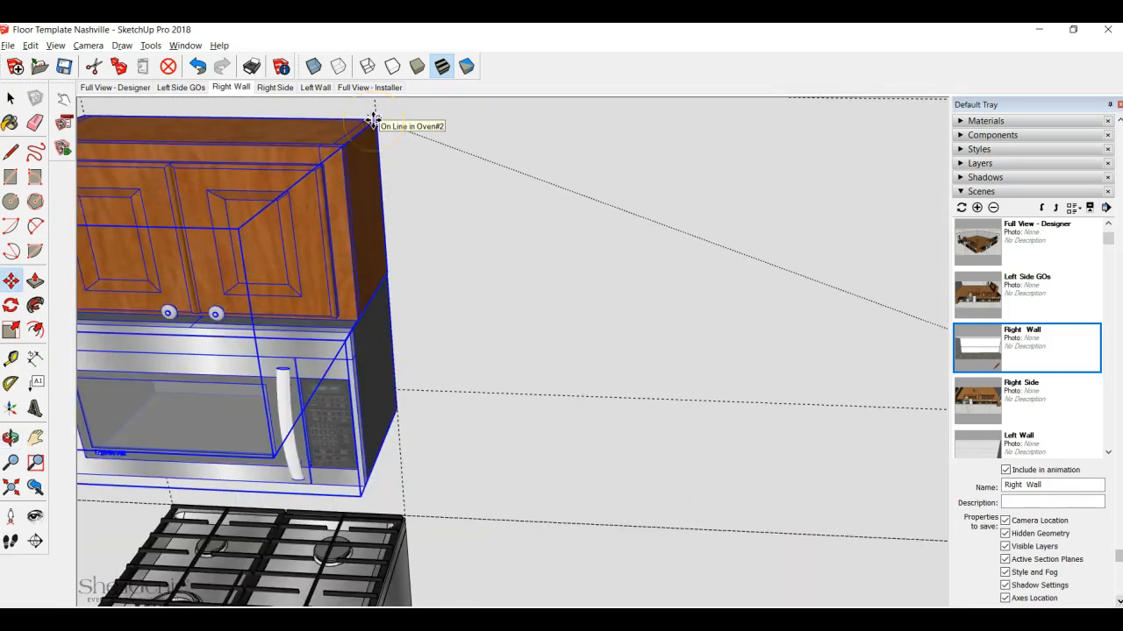
scroll(368, 154, "up", 5)
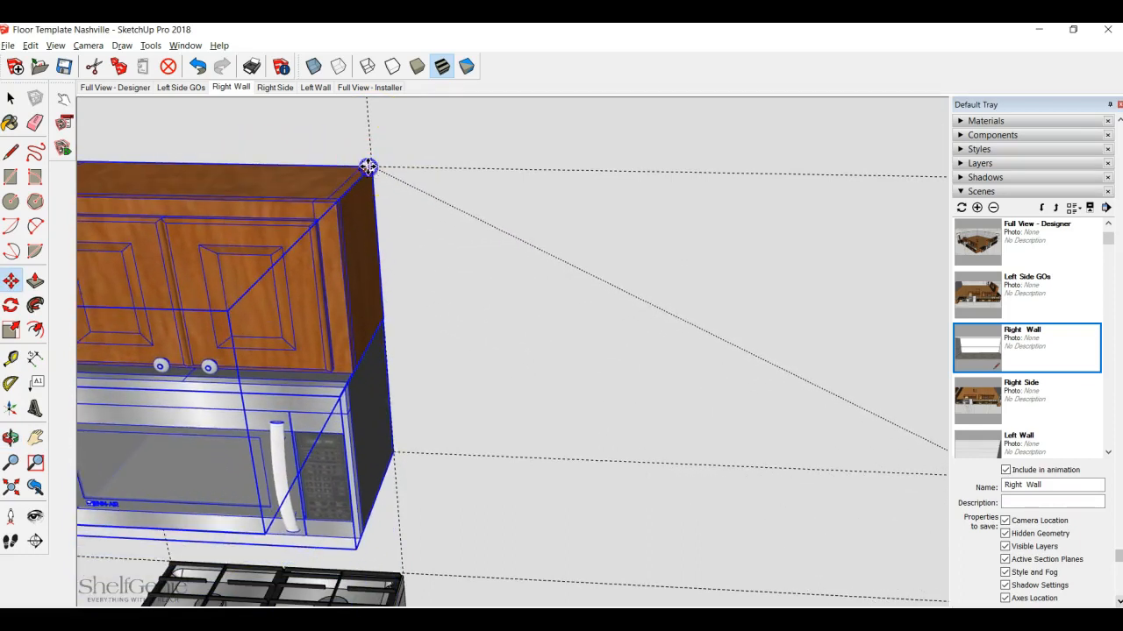
scroll(491, 325, "down", 5)
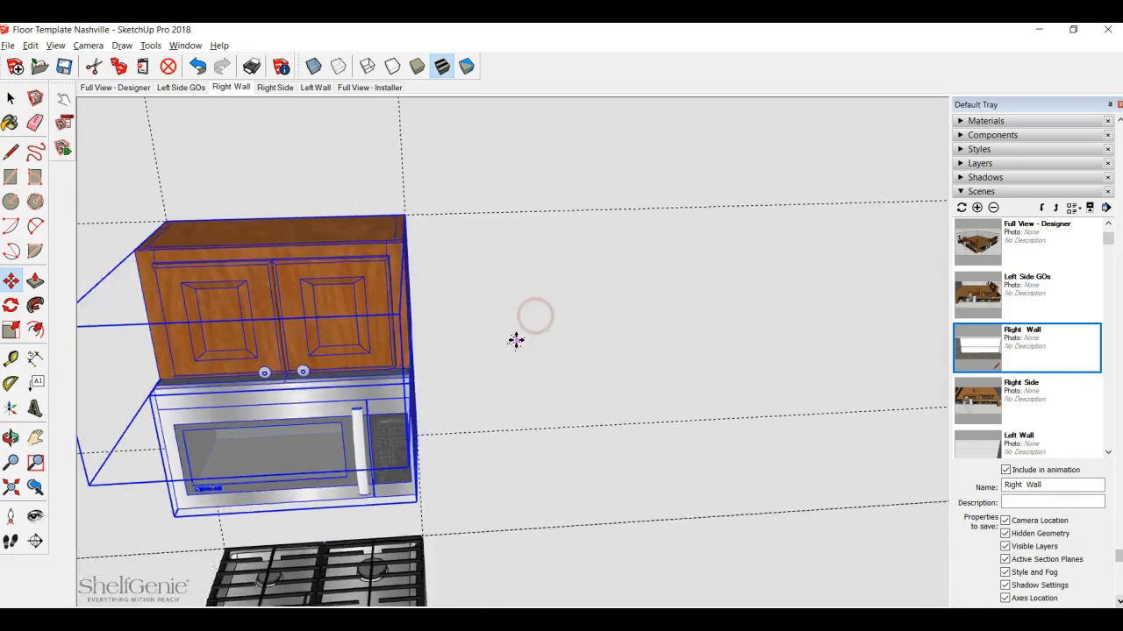
scroll(515, 341, "down", 3)
left_click(497, 459)
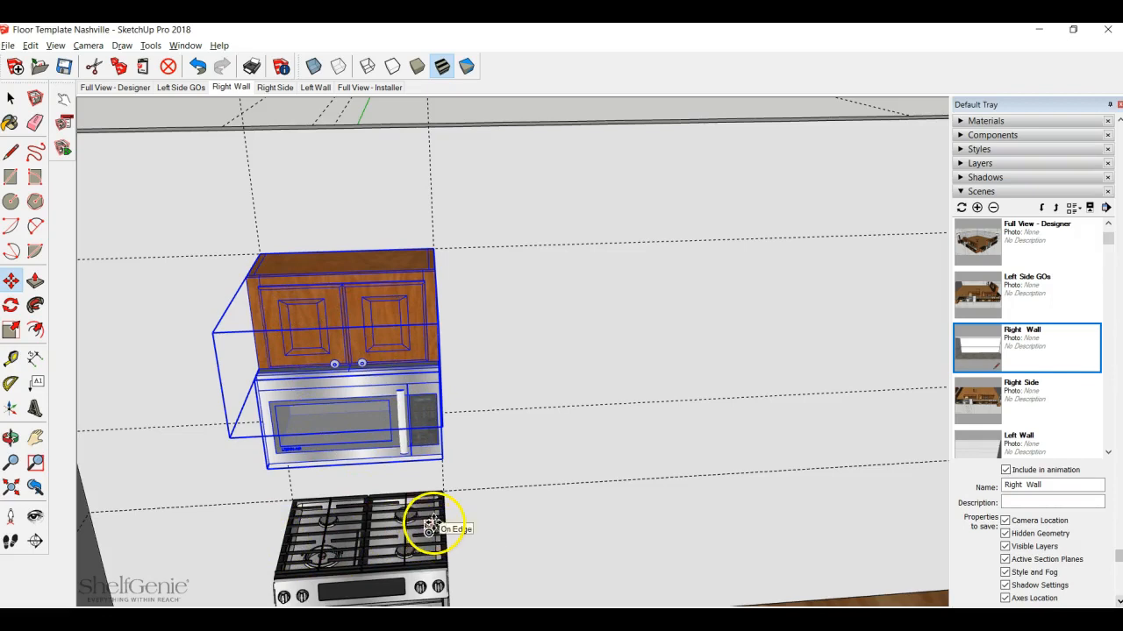
- Move the two-door wall cabinet above the sinks by its back upper-left corner to the microwave cabinet's back upper-right corner in the Right Wall scene
left_click(197, 87)
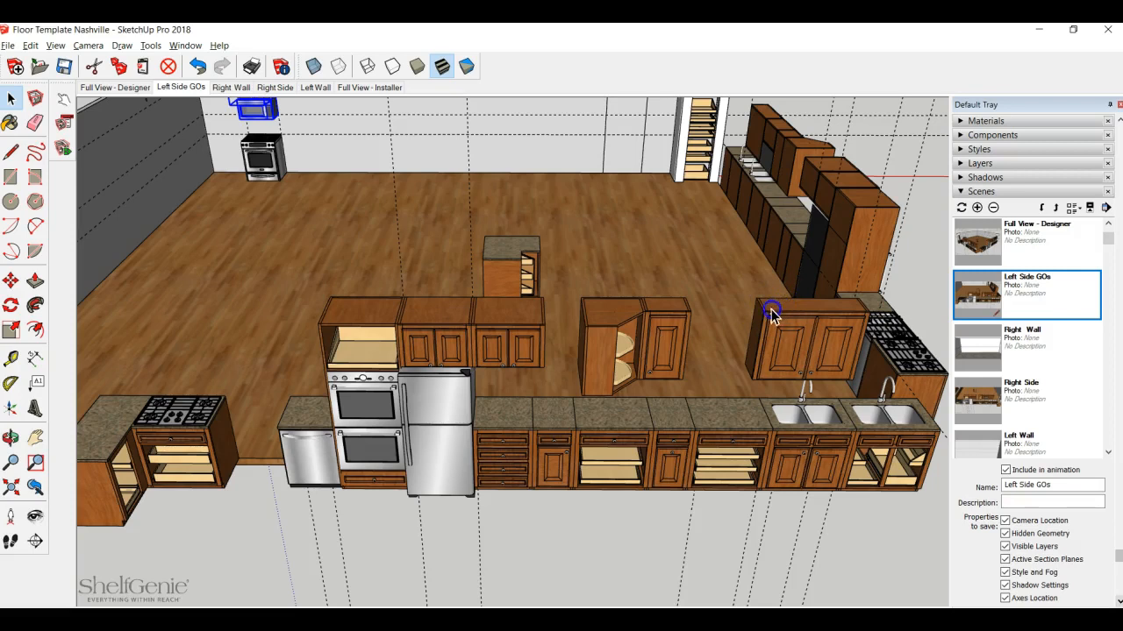
left_click(771, 316)
scroll(750, 303, "up", 6)
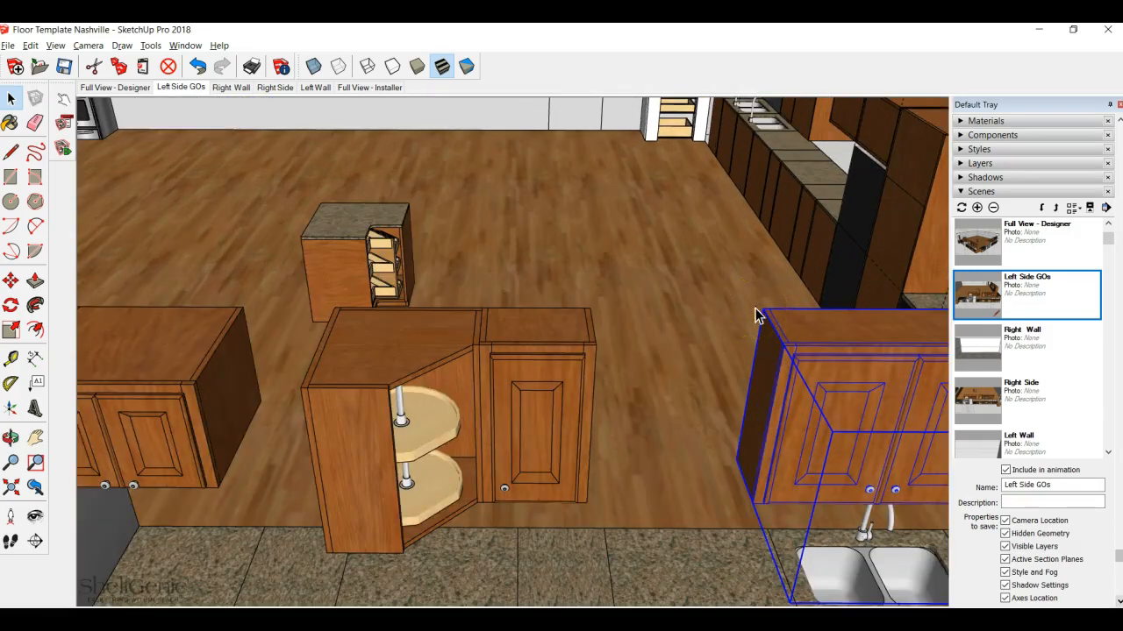
key("m")
left_click_drag(762, 308, 237, 101)
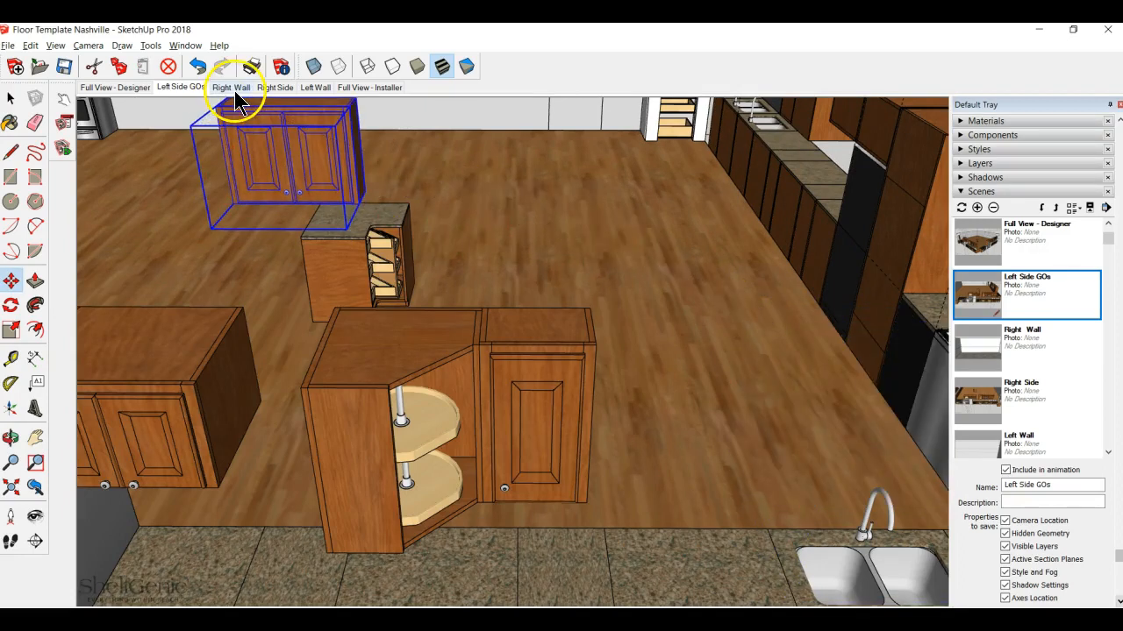
left_click(233, 88)
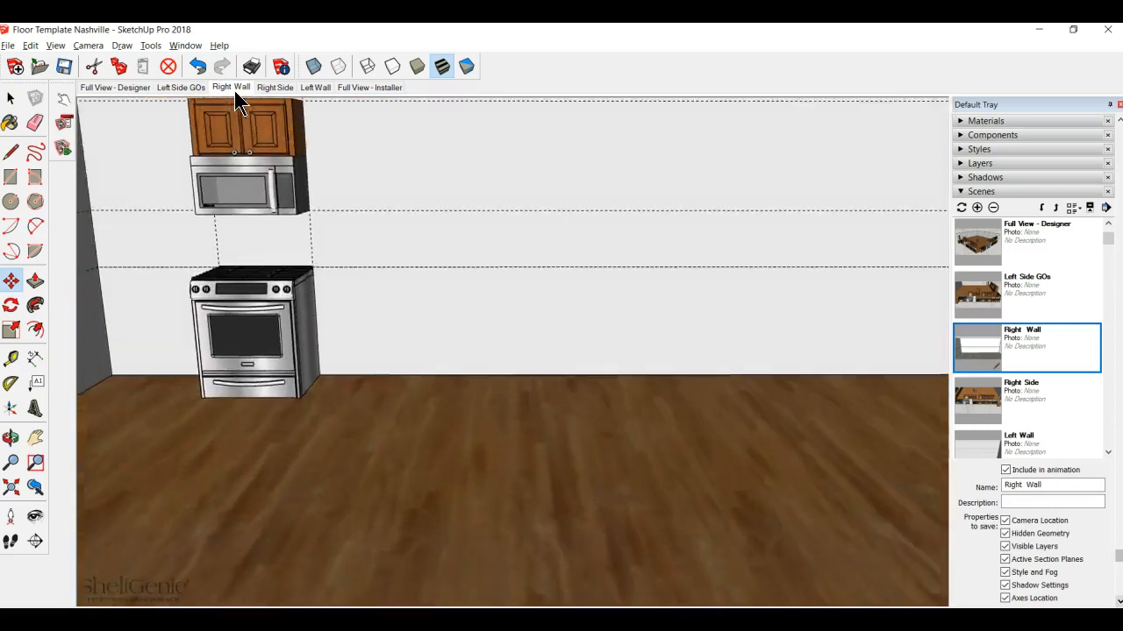
scroll(335, 165, "up", 2)
middle_click_drag(336, 166, 266, 275)
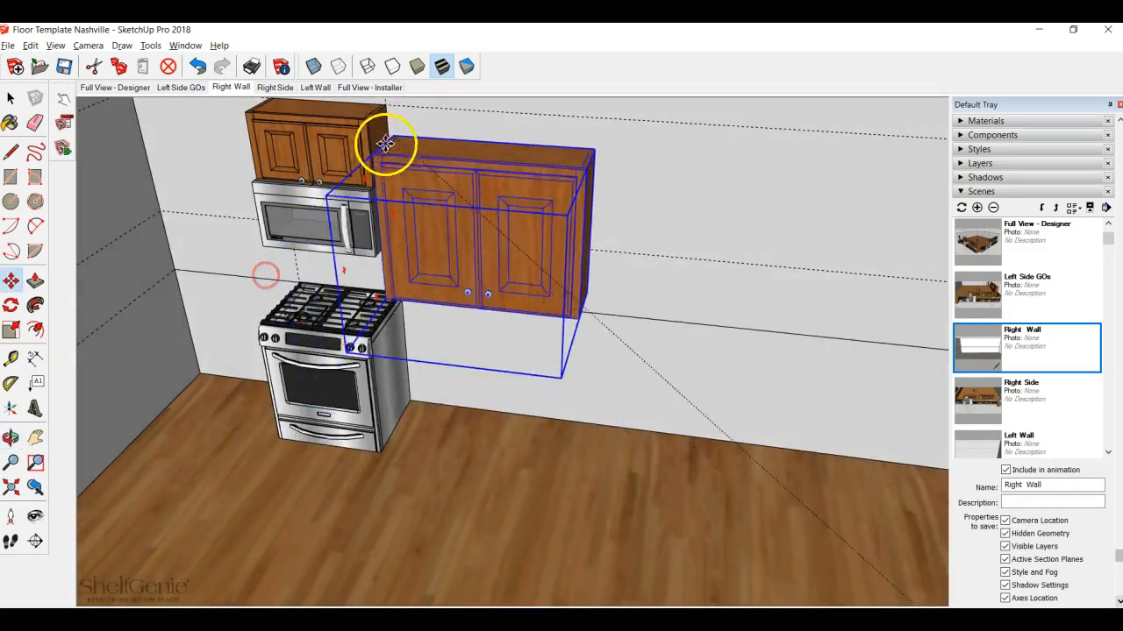
scroll(384, 132, "up", 3)
middle_click_drag(381, 105, 385, 149)
left_click(384, 147)
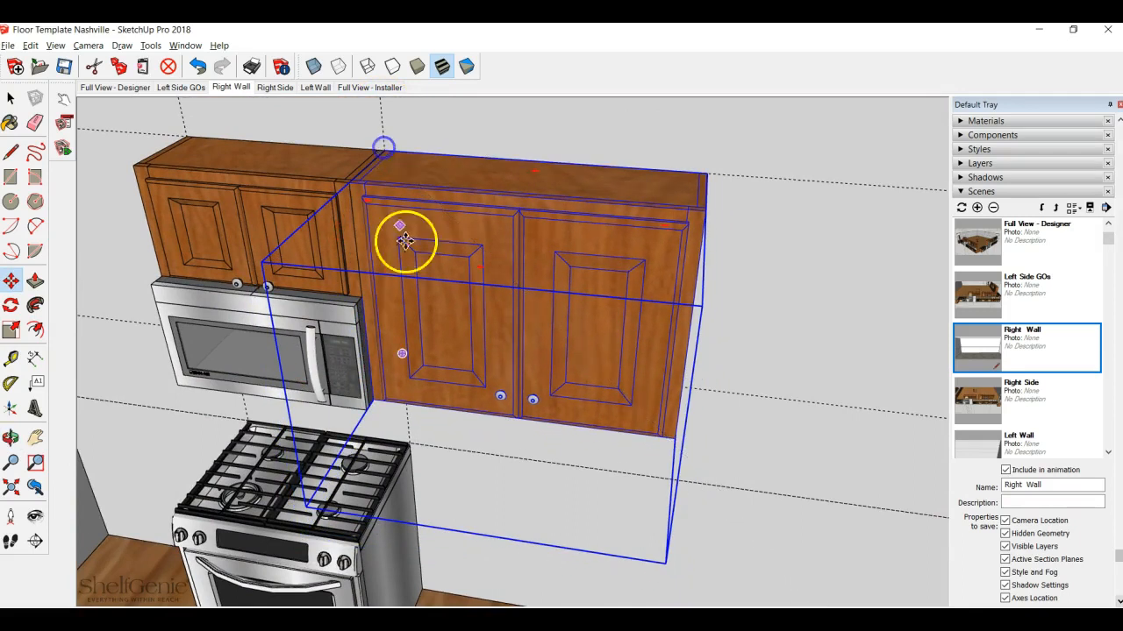
middle_click_drag(441, 220, 518, 240)
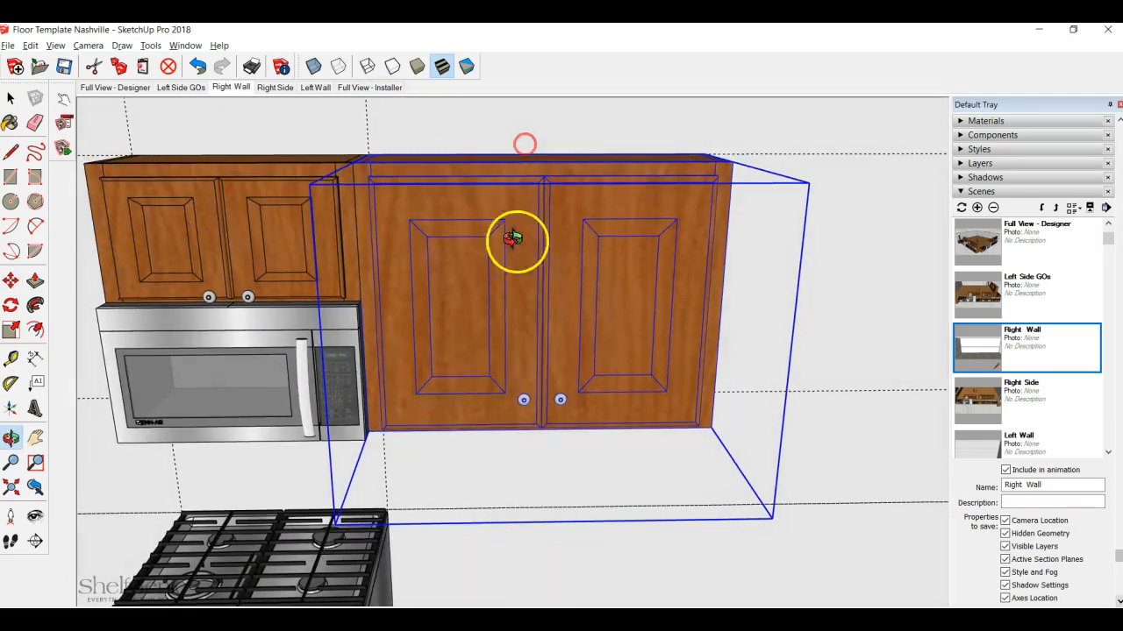
scroll(435, 395, "down", 3)
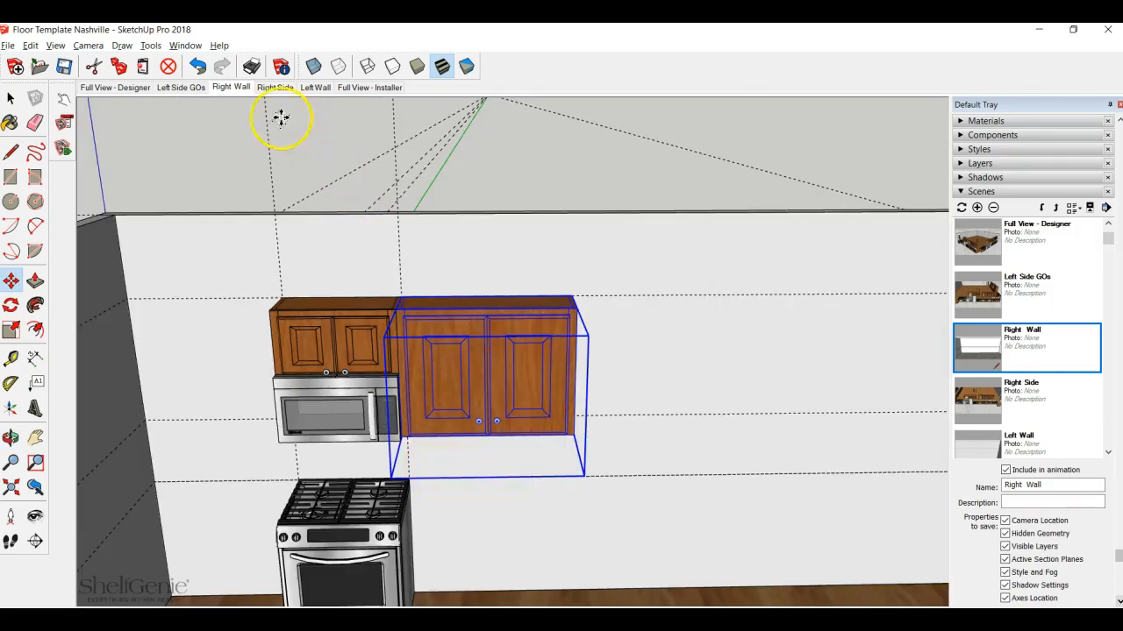
- Move the four-drawer base cabinet beside the refrigerator by its back-left countertop corner to the guide intersection at the range's back-right corner on the right wall
left_click(186, 87)
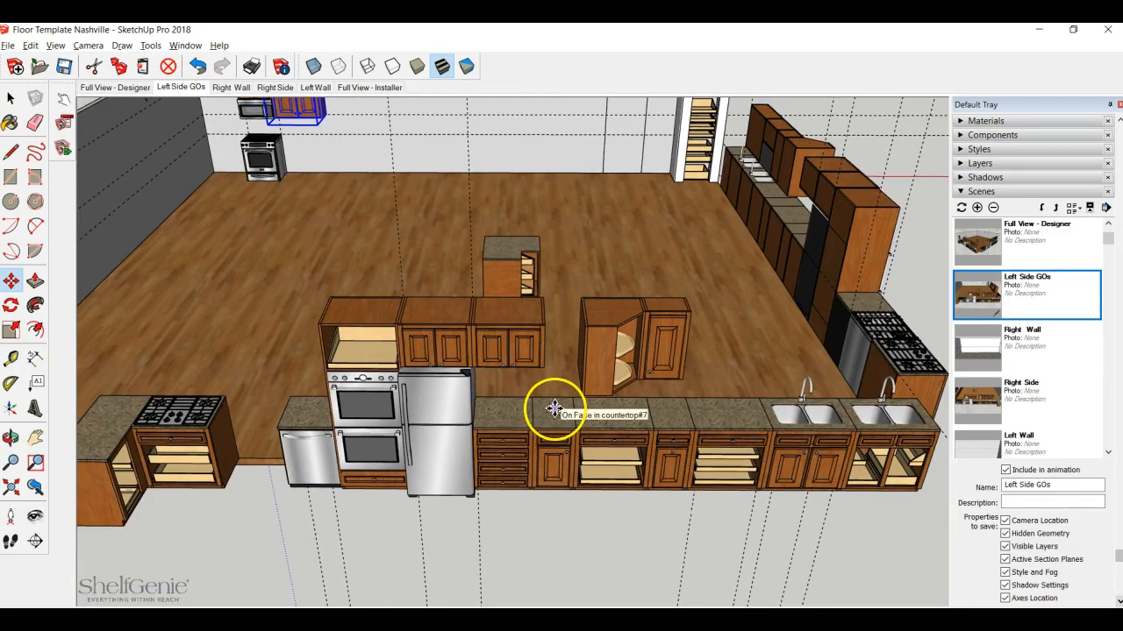
key("space")
left_click(493, 412)
middle_click_drag(494, 412, 433, 414)
scroll(450, 408, "up", 7)
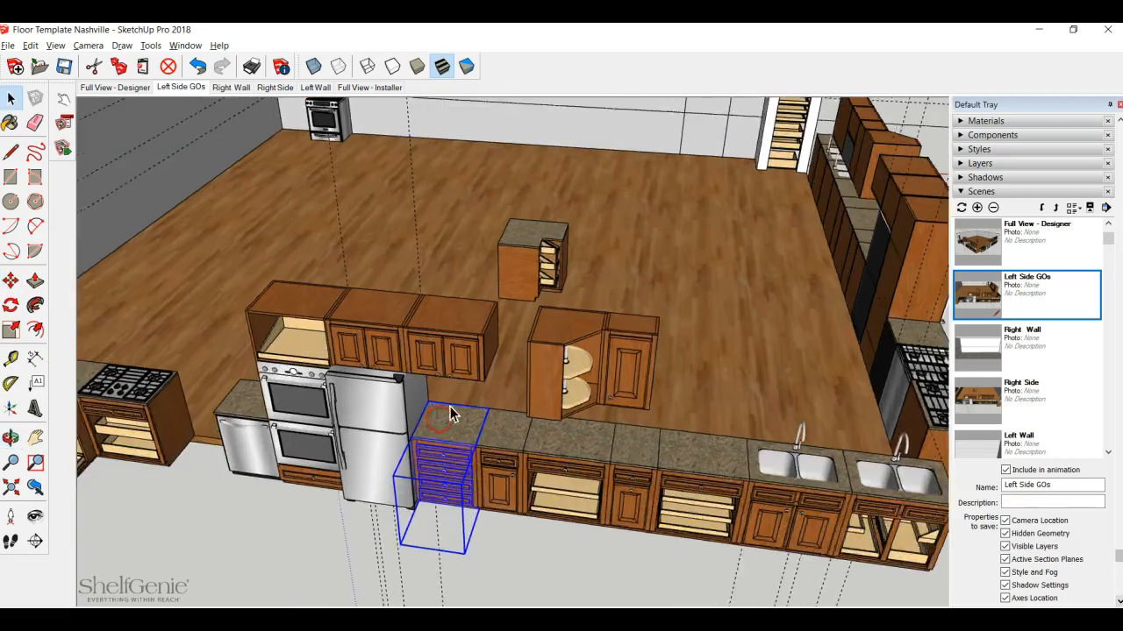
scroll(437, 411, "up", 6)
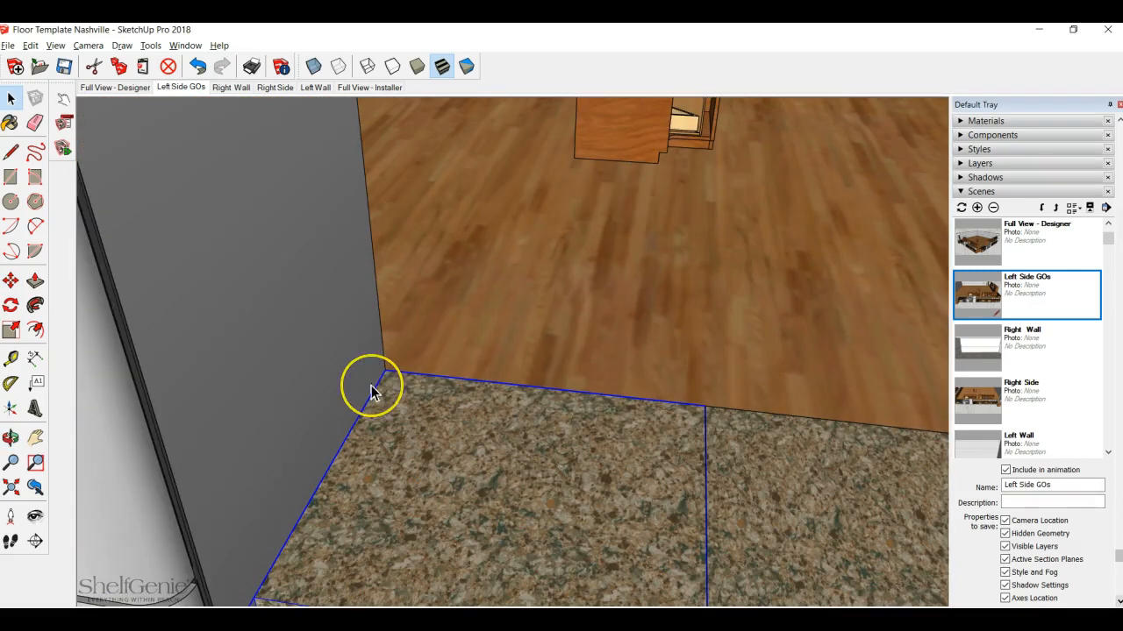
scroll(371, 391, "up", 2)
key("m")
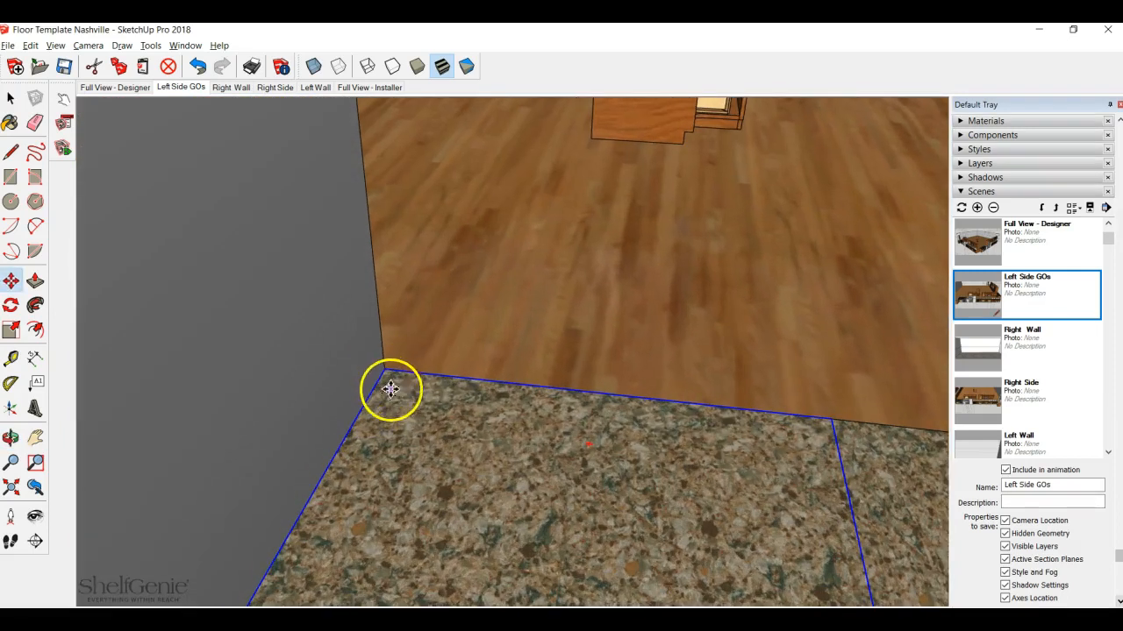
left_click(386, 367)
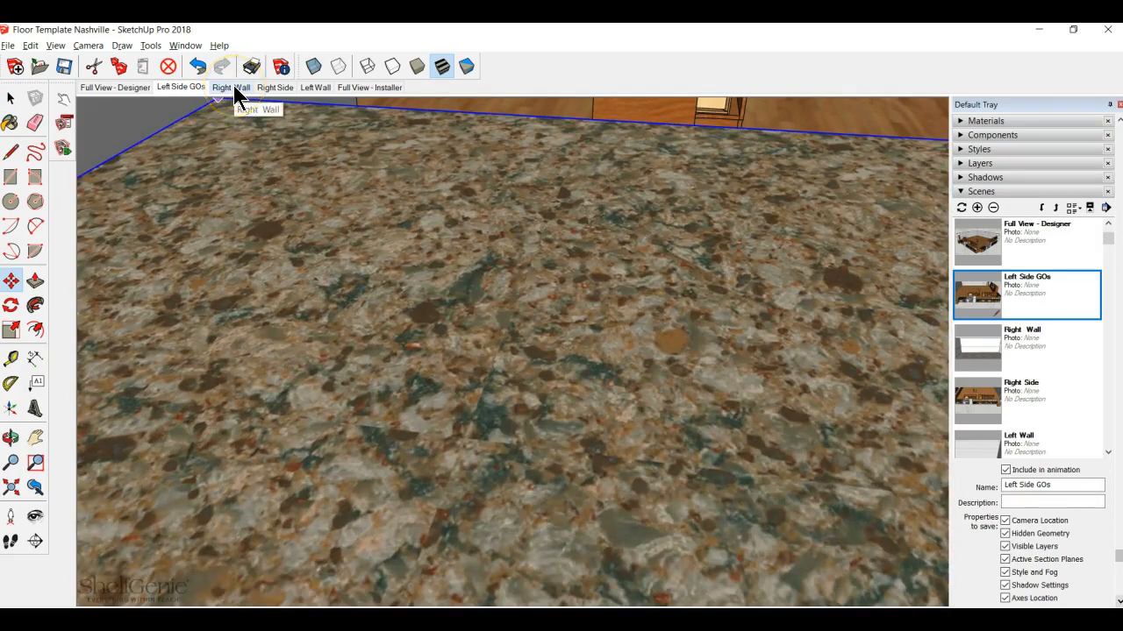
left_click(233, 88)
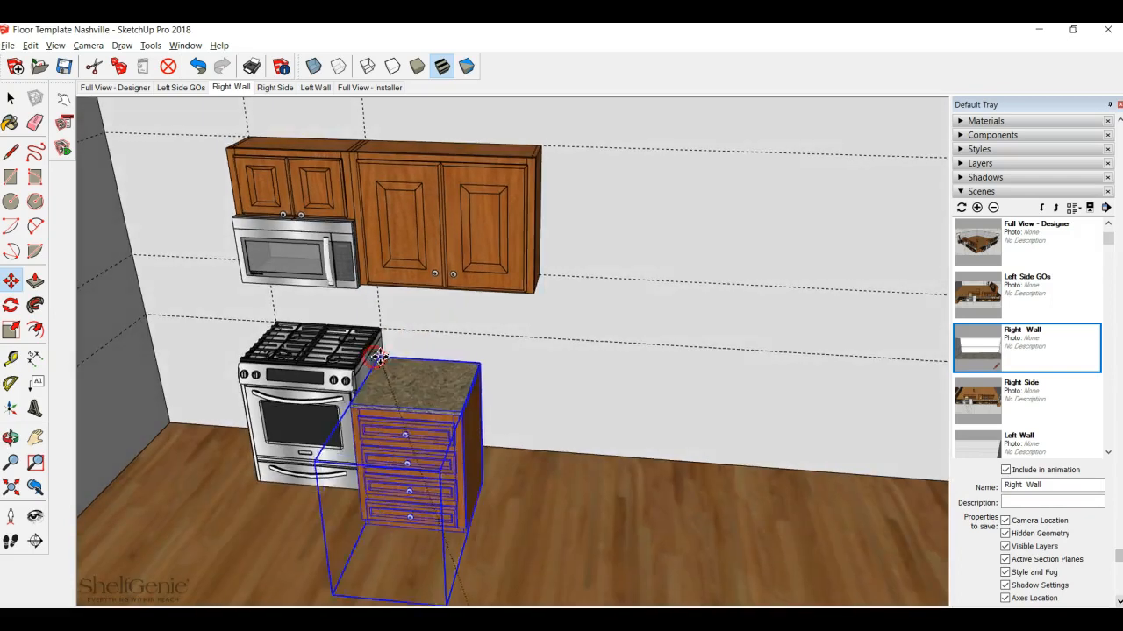
scroll(383, 337, "up", 8)
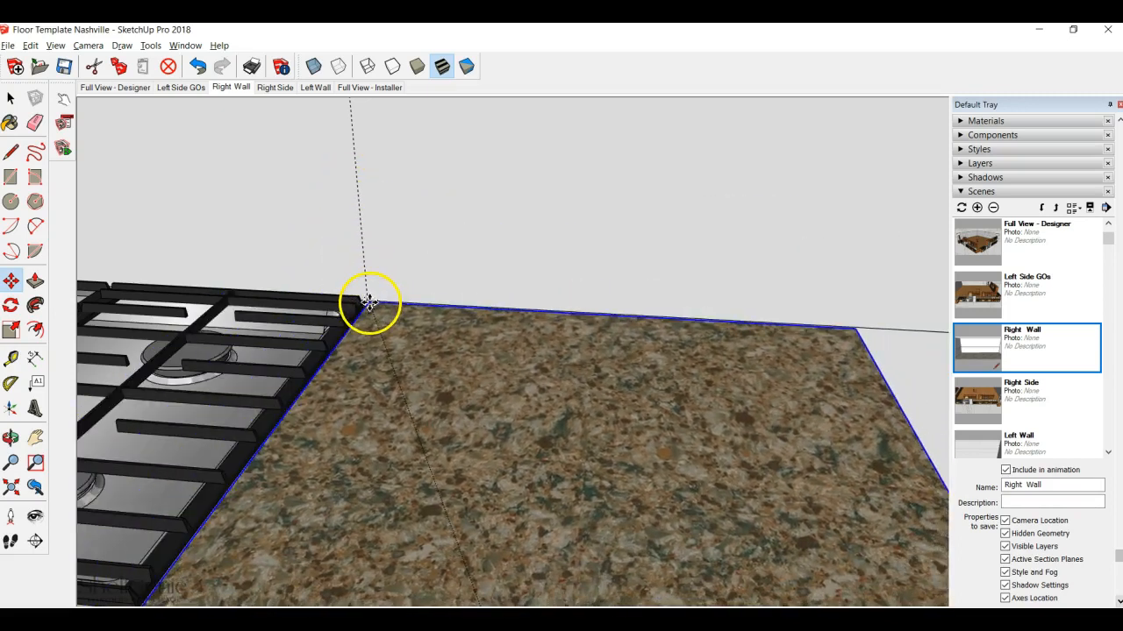
scroll(374, 309, "up", 3)
scroll(374, 312, "up", 3)
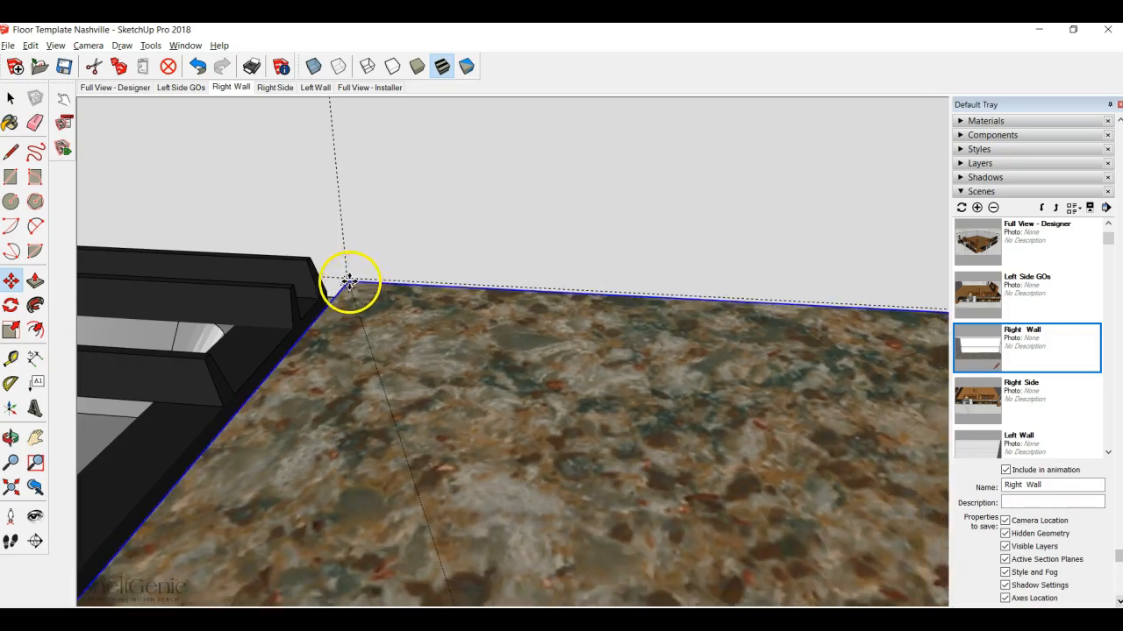
left_click(347, 279)
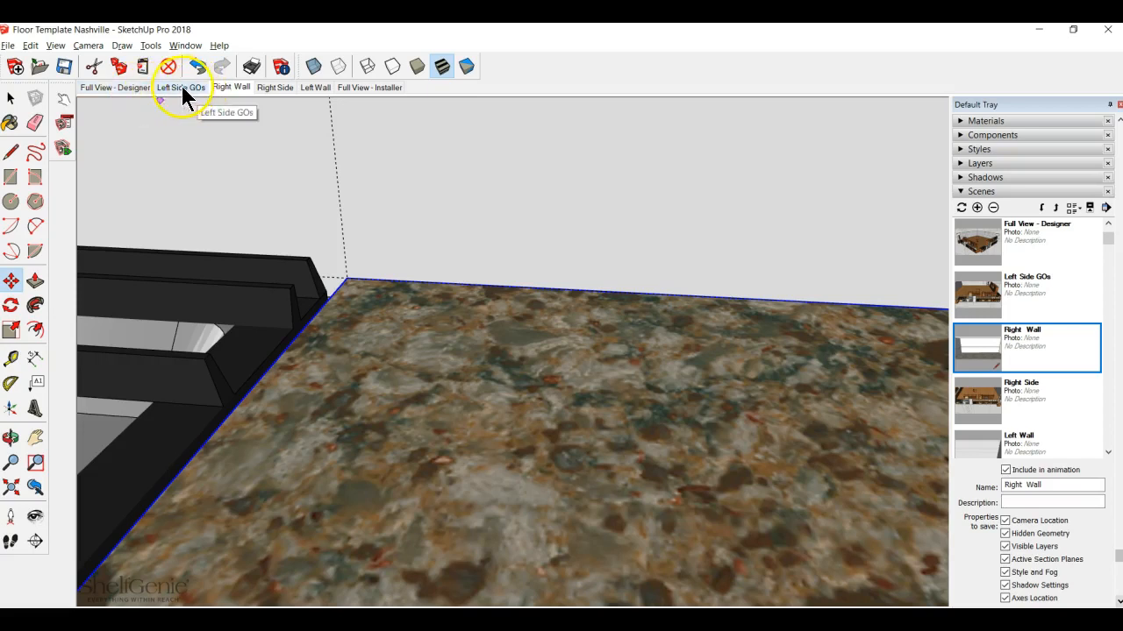
- Review the placed drawer cabinet in the Right Wall scene and the whole room in the Full View - Designer scene
left_click(232, 88)
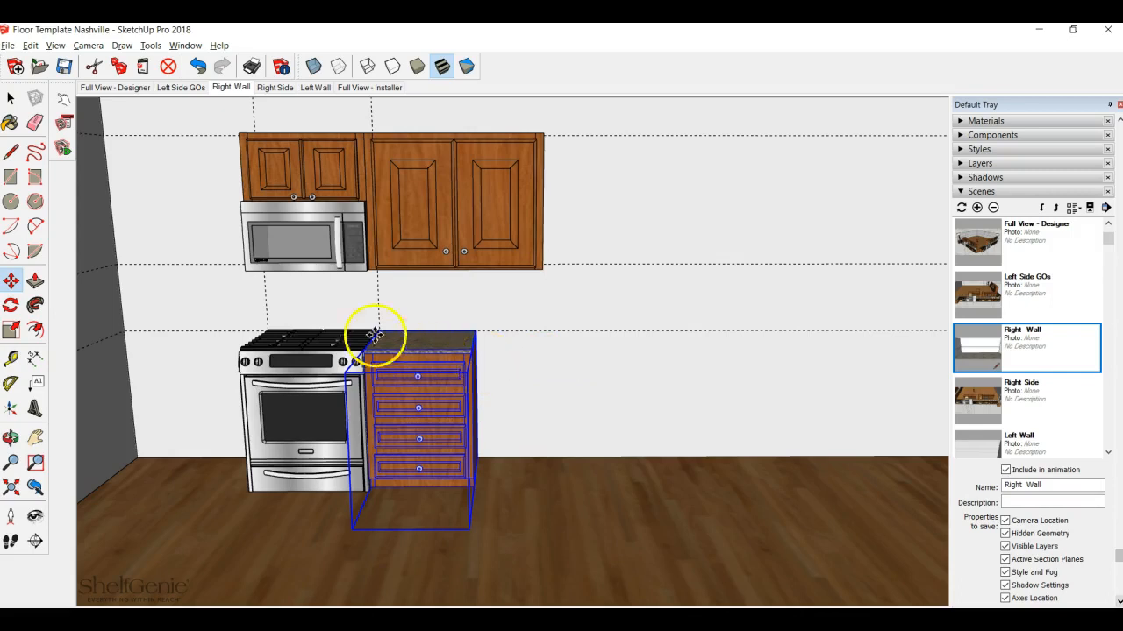
left_click(135, 85)
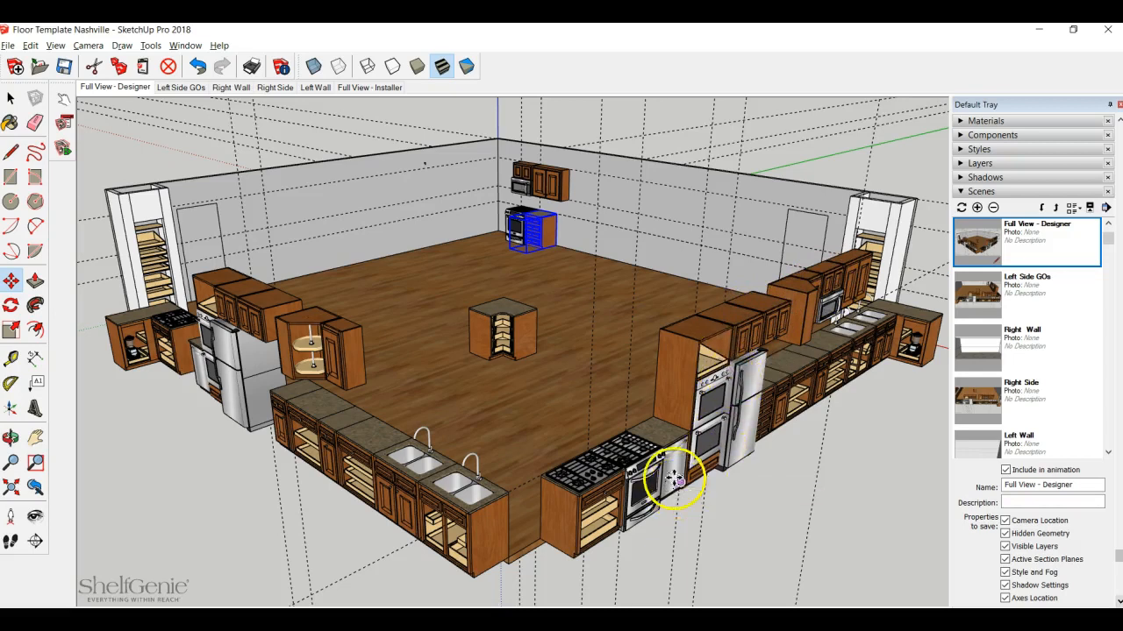
- Move the double-oven tall cabinet from the Left Side GOs row by its back upper-left corner to the two-door wall cabinet's back upper-right corner on the right wall
left_click(182, 88)
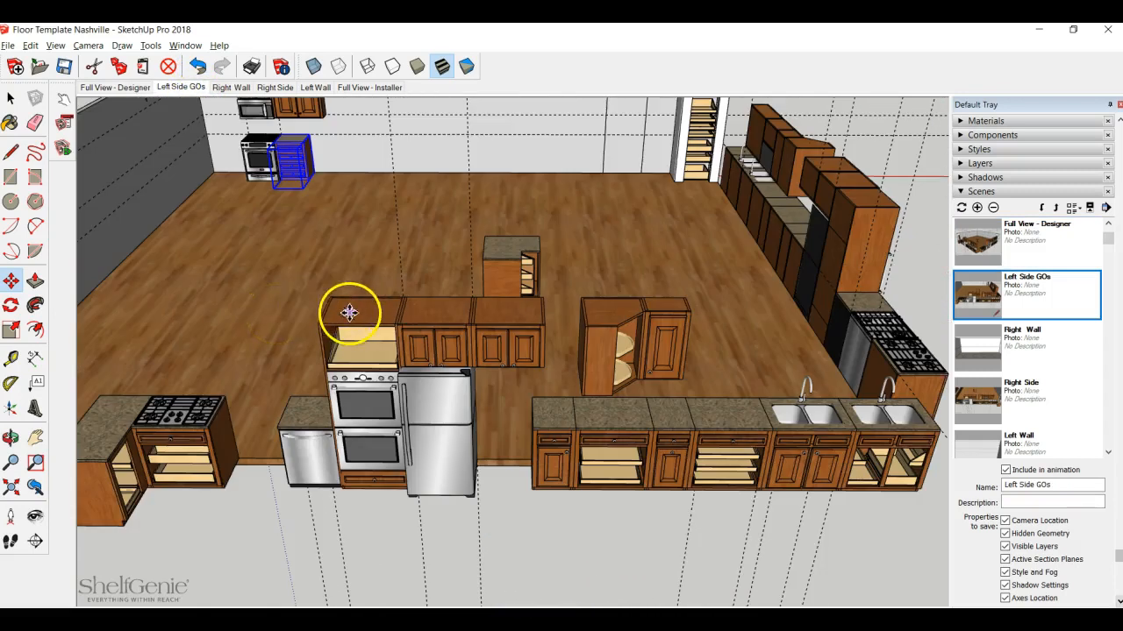
key("space")
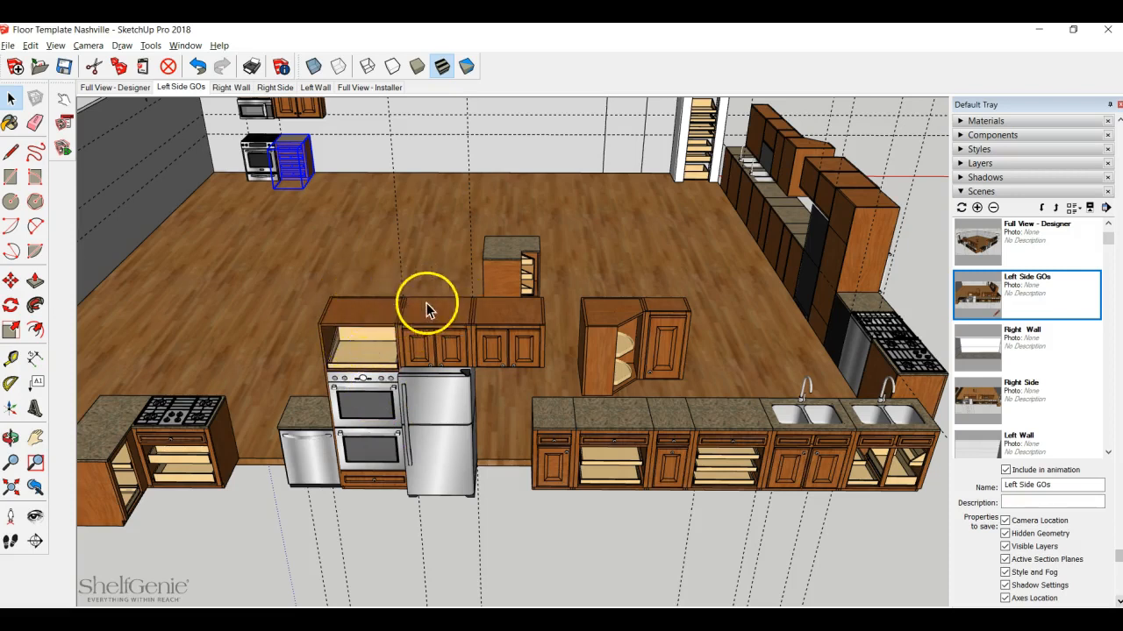
left_click(331, 305)
scroll(333, 298, "up", 8)
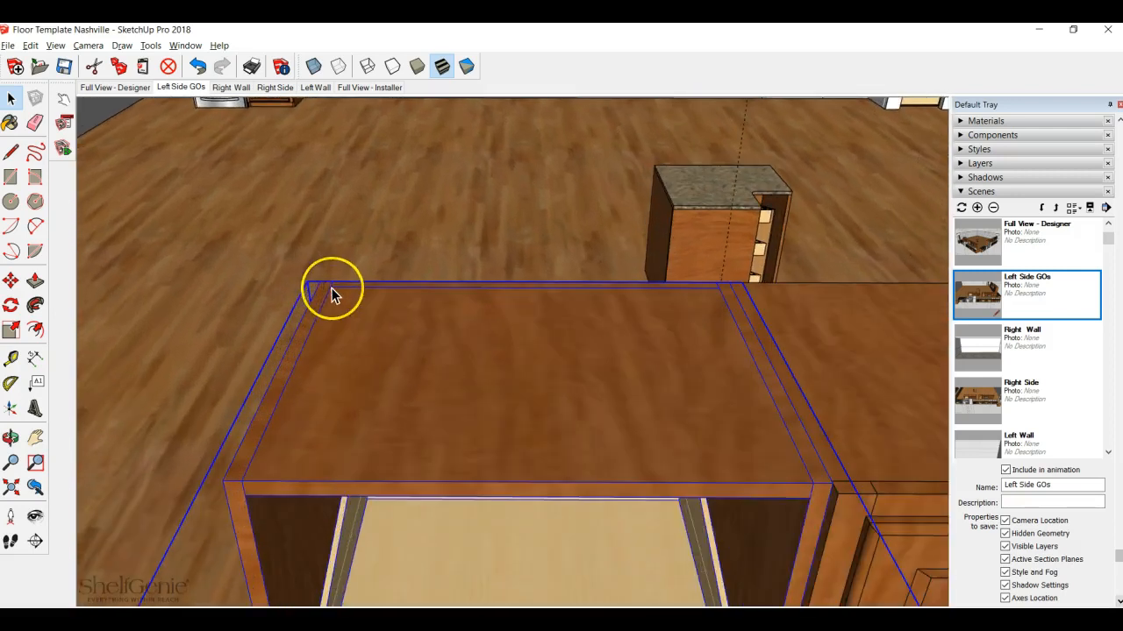
key("m")
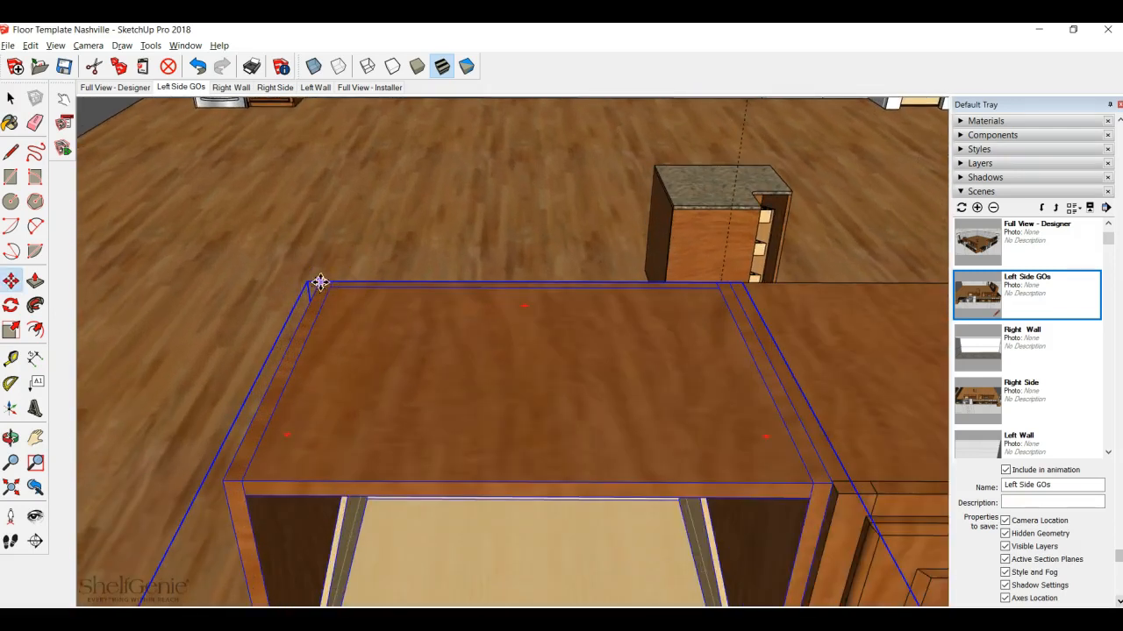
left_click_drag(318, 280, 224, 101)
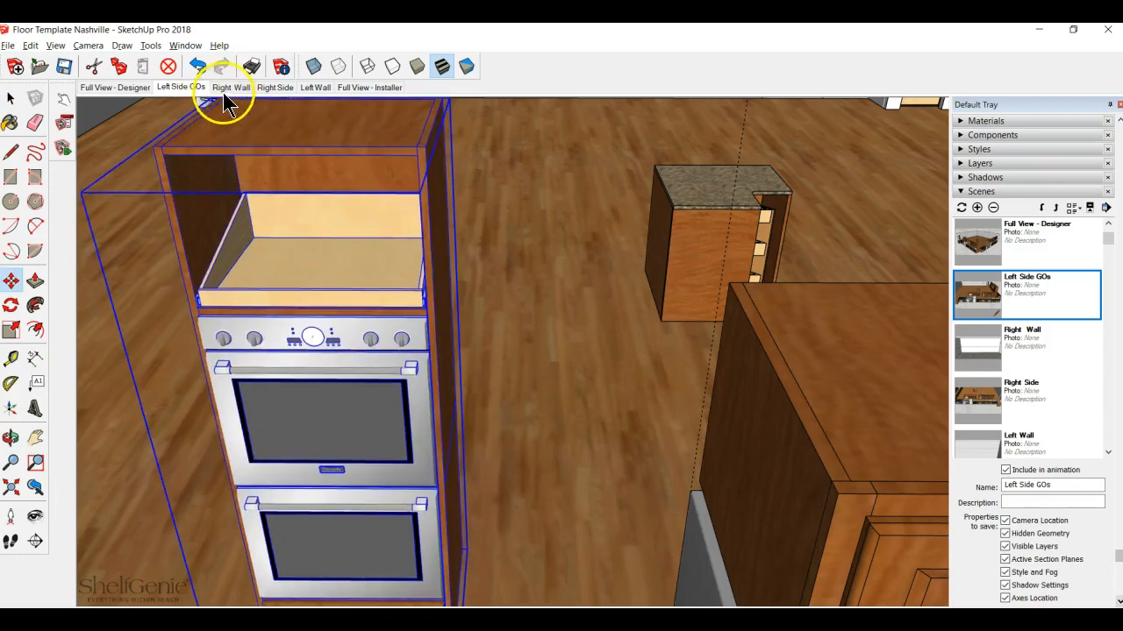
left_click(227, 88)
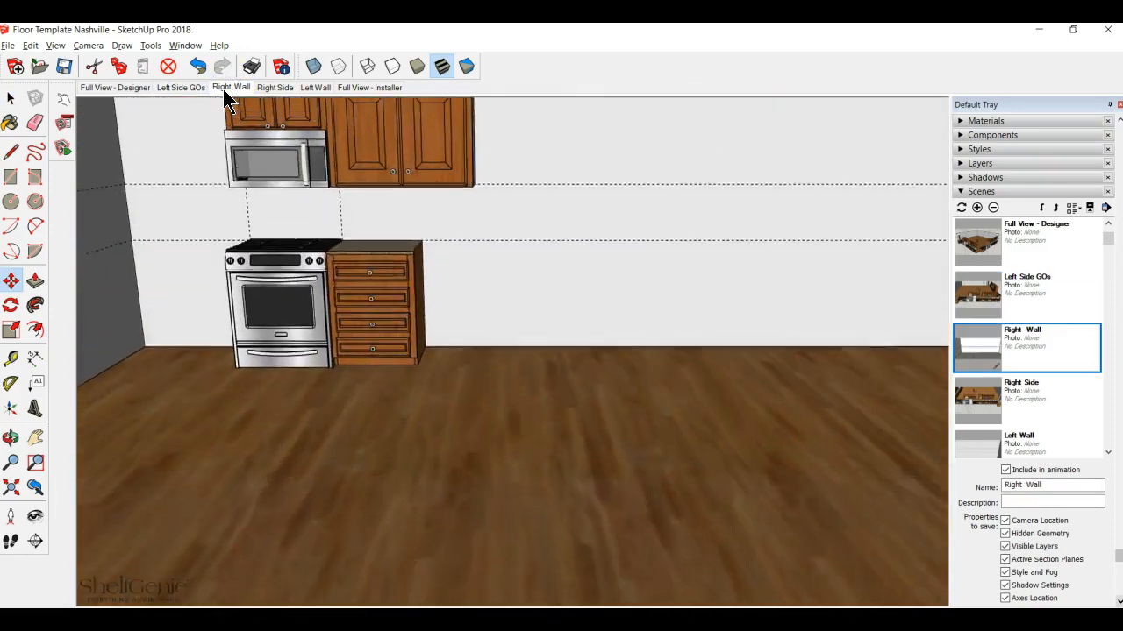
left_click(494, 178)
middle_click_drag(399, 180, 387, 397)
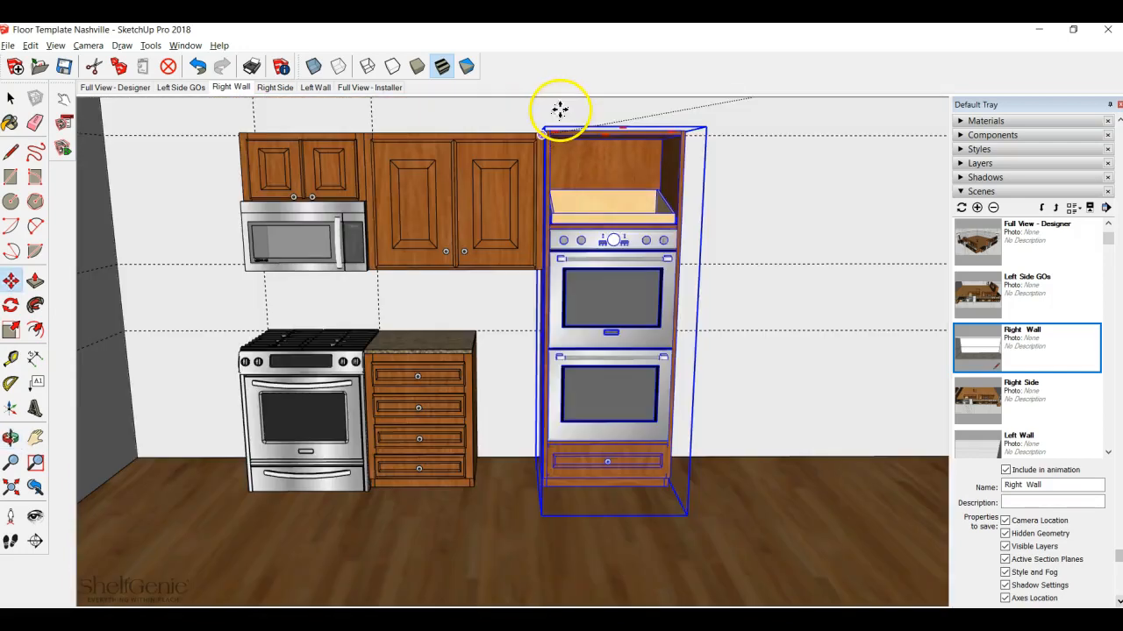
- Examine the placed double-oven cabinet from several angles, checking its fit against the wall, the floor and the neighbouring cabinets
middle_click_drag(556, 158, 499, 215)
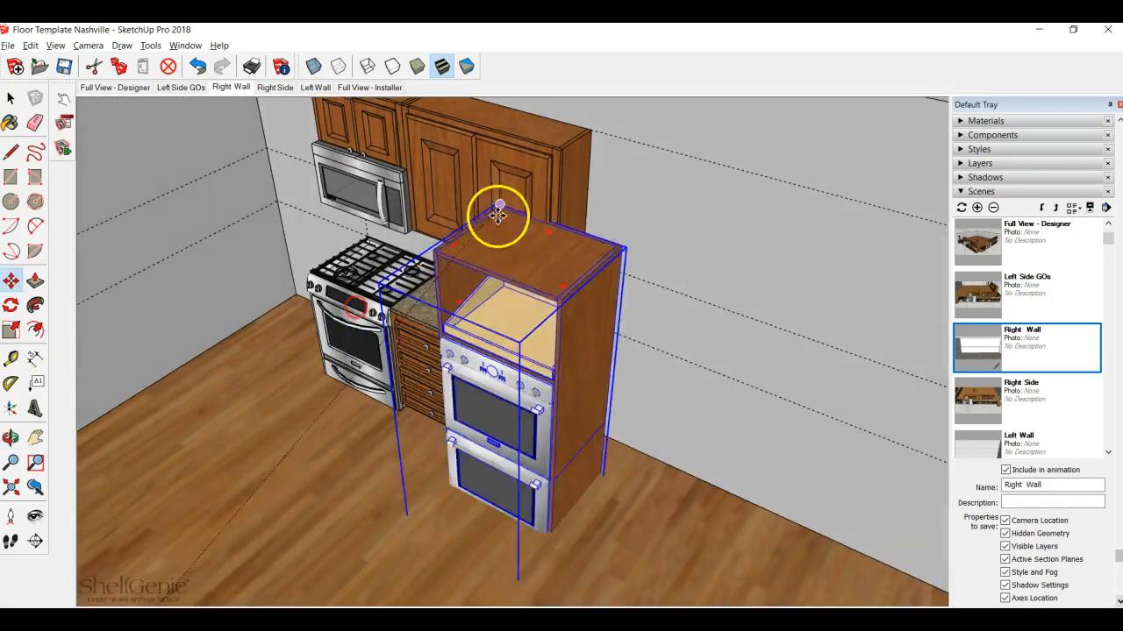
middle_click_drag(589, 136, 631, 386)
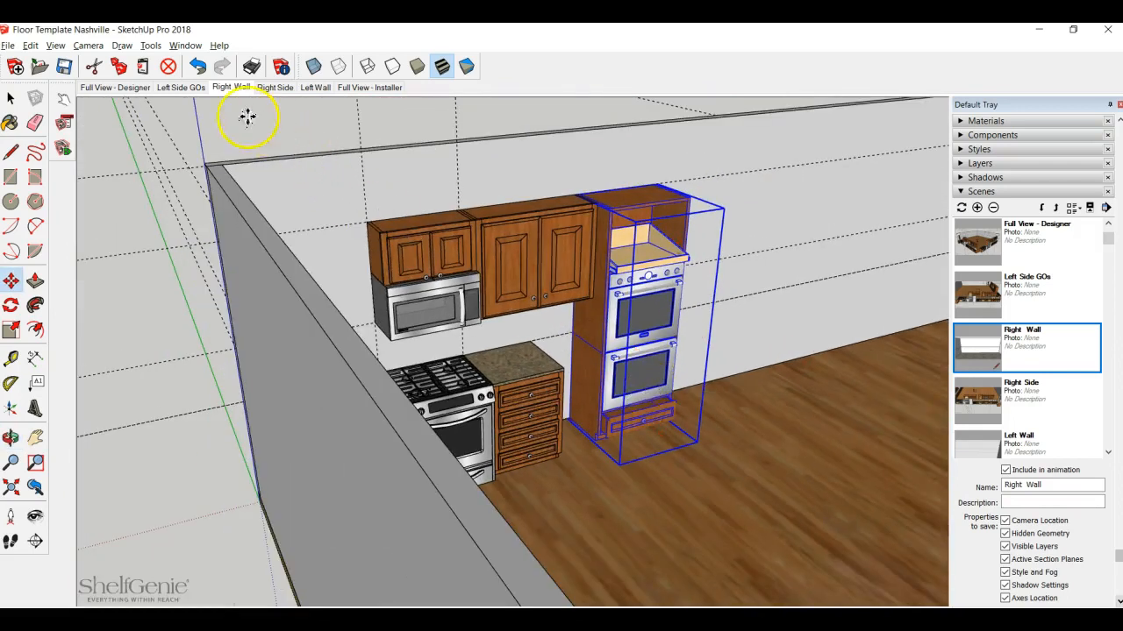
left_click(235, 88)
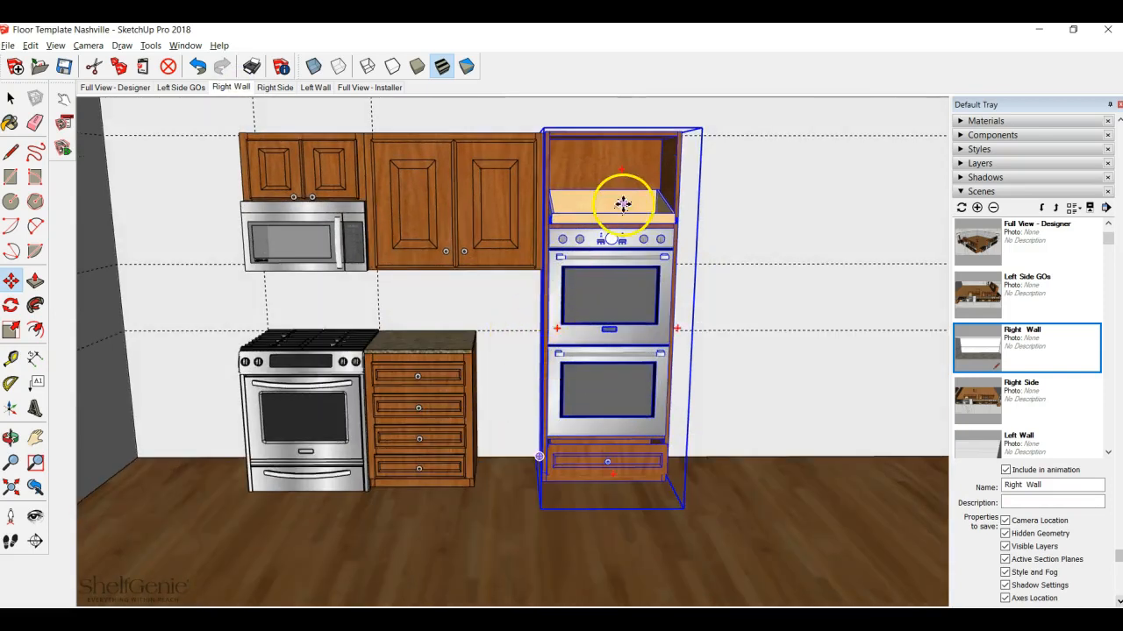
middle_click_drag(619, 200, 451, 494)
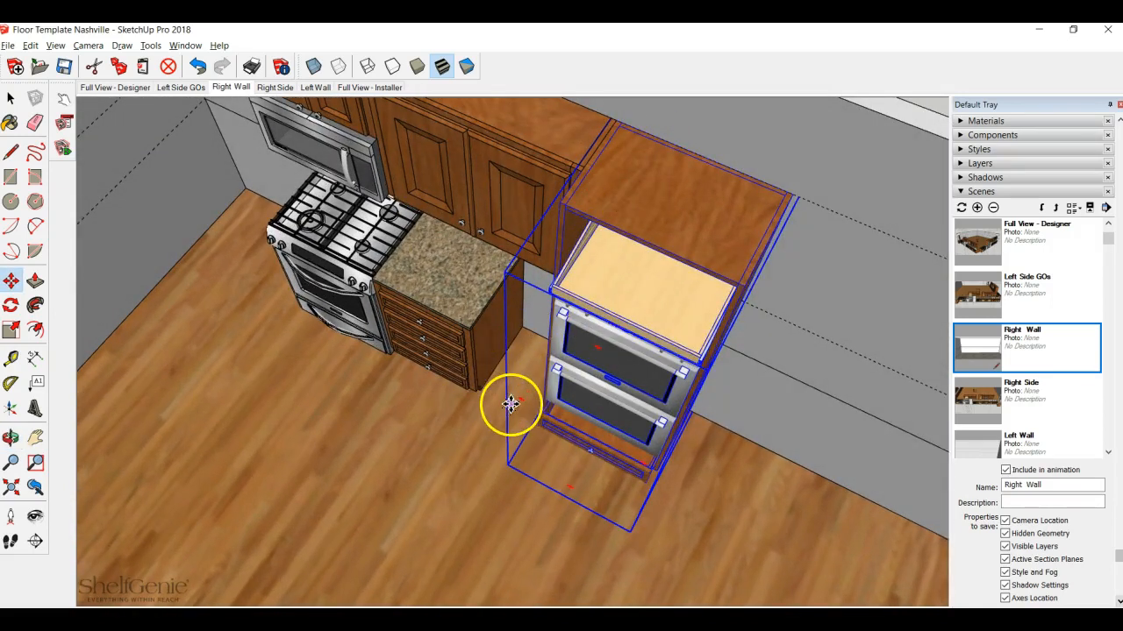
middle_click_drag(514, 406, 662, 305)
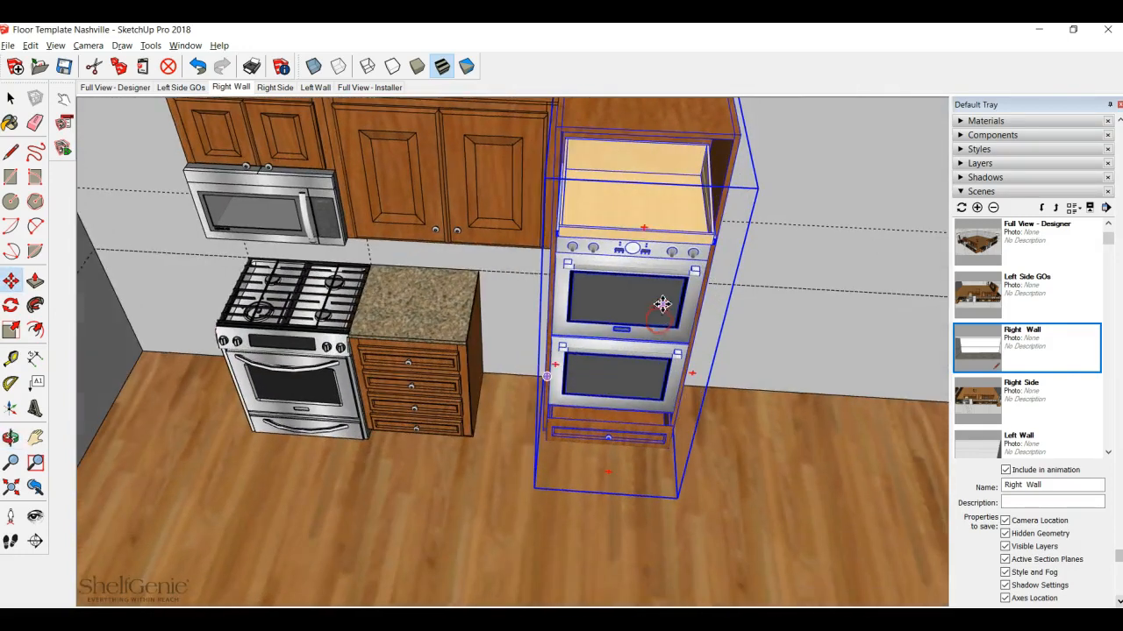
scroll(619, 281, "down", 8)
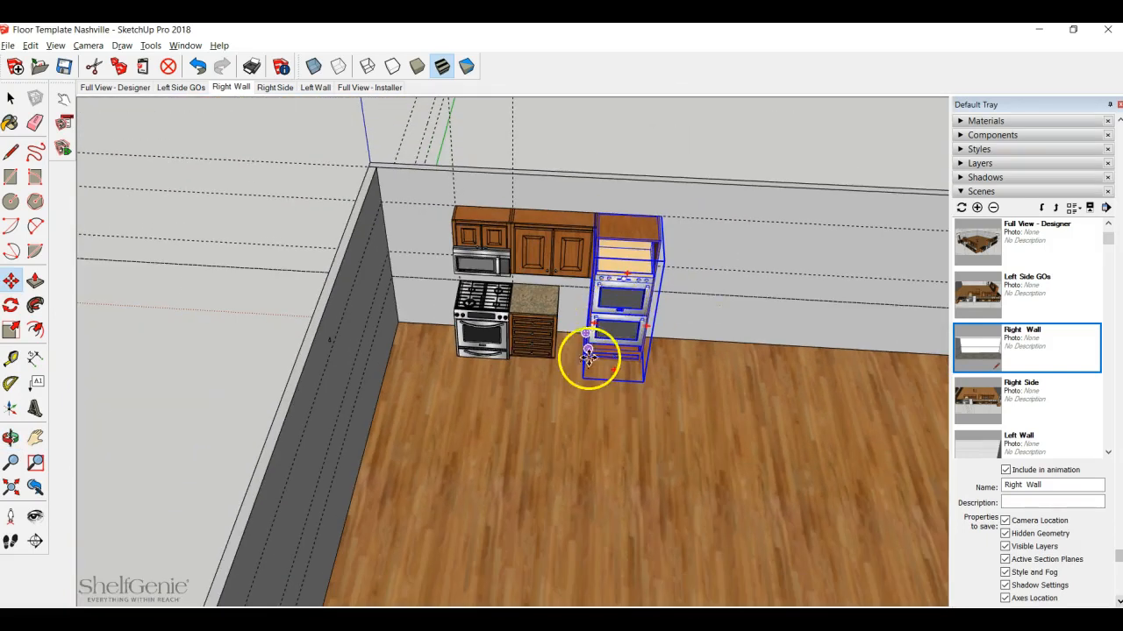
middle_click_drag(589, 365, 484, 334)
scroll(483, 334, "down", 3)
left_click(167, 87)
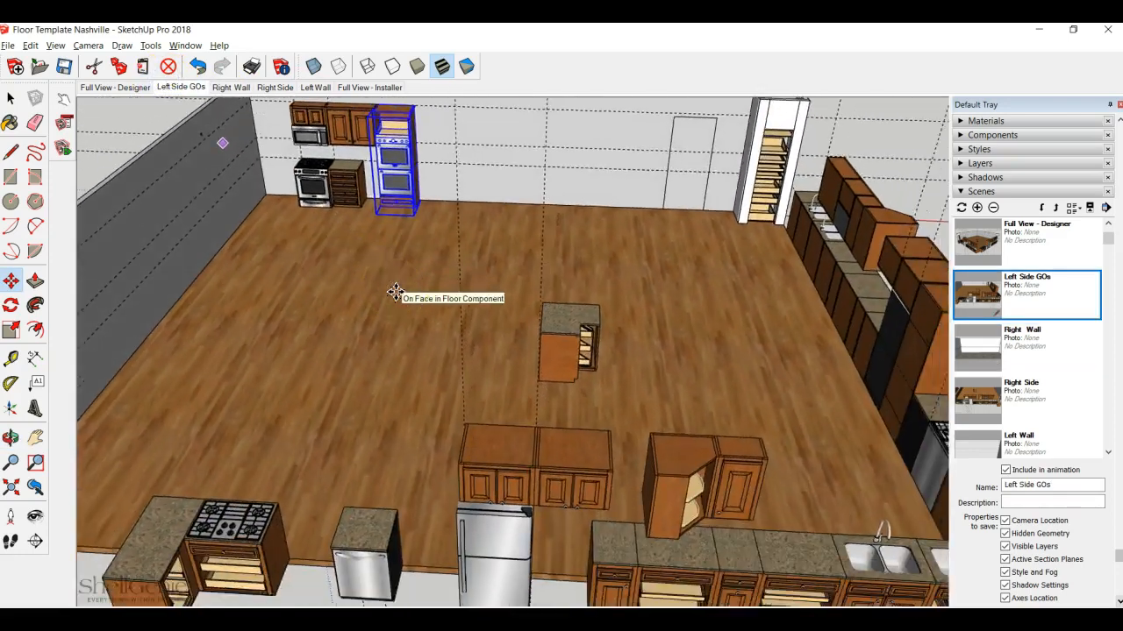
- Delete all guides from the model in the Full View - Designer scene
left_click(131, 90)
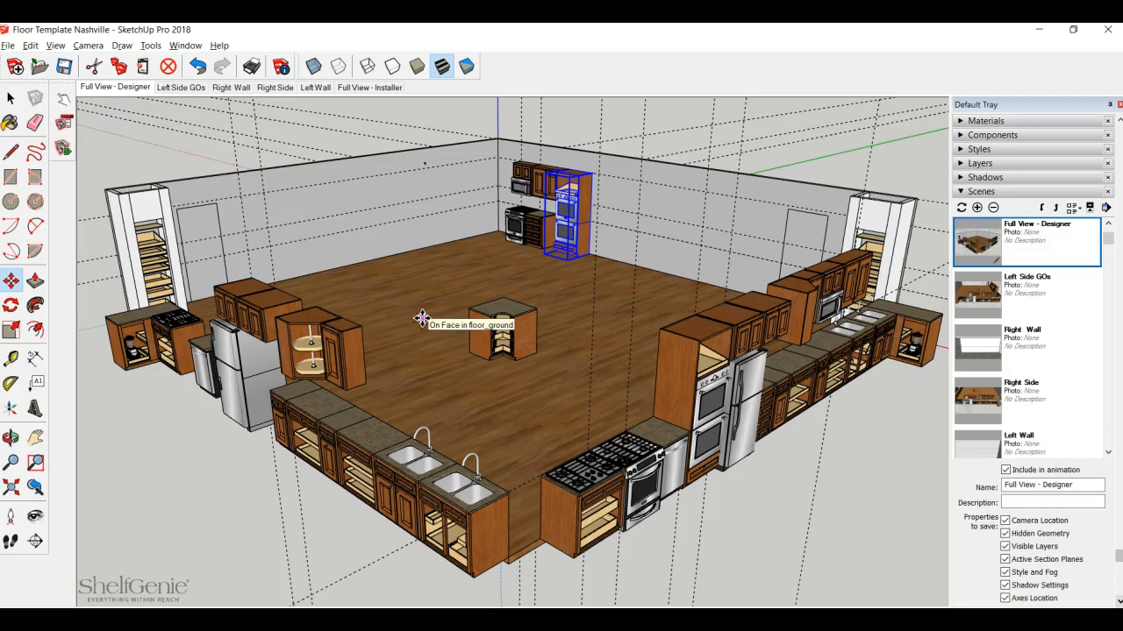
left_click(418, 325)
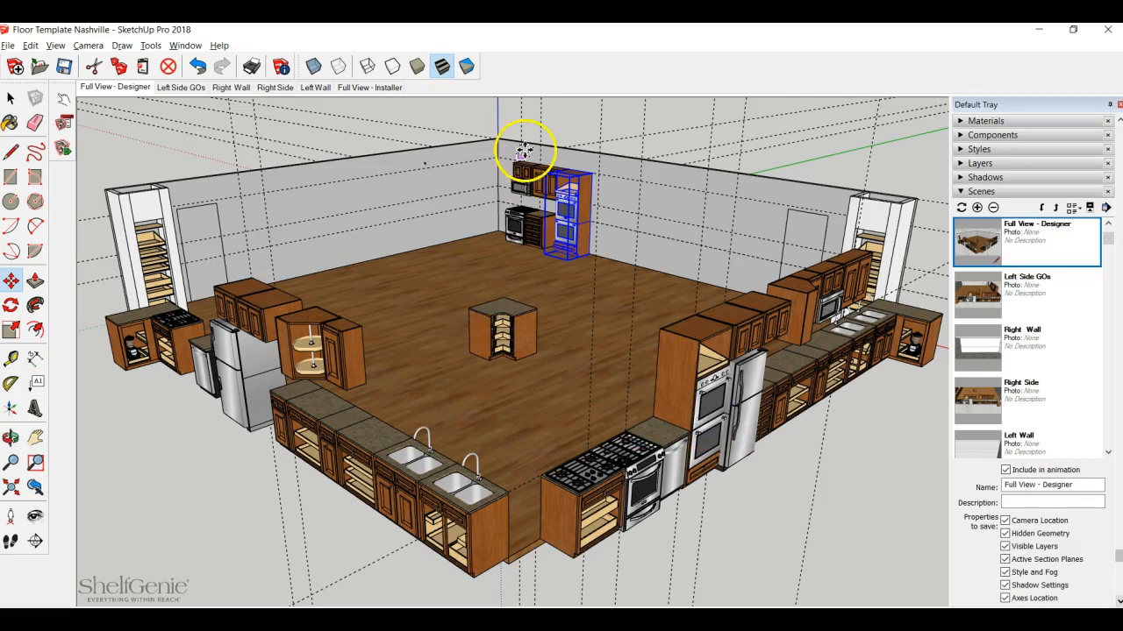
left_click(33, 46)
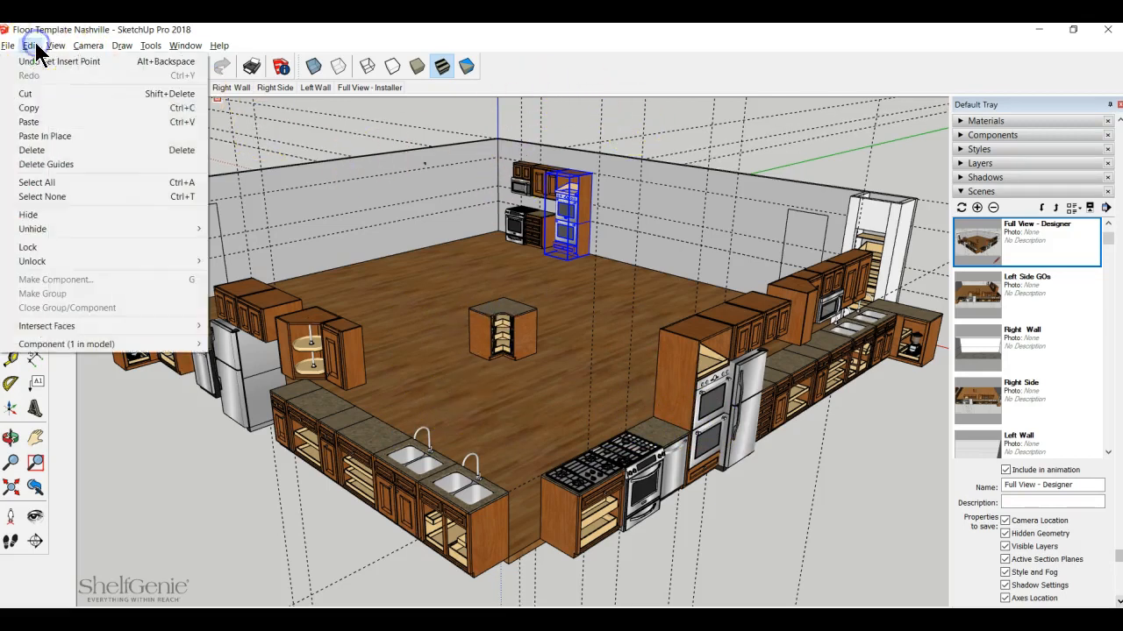
left_click(73, 161)
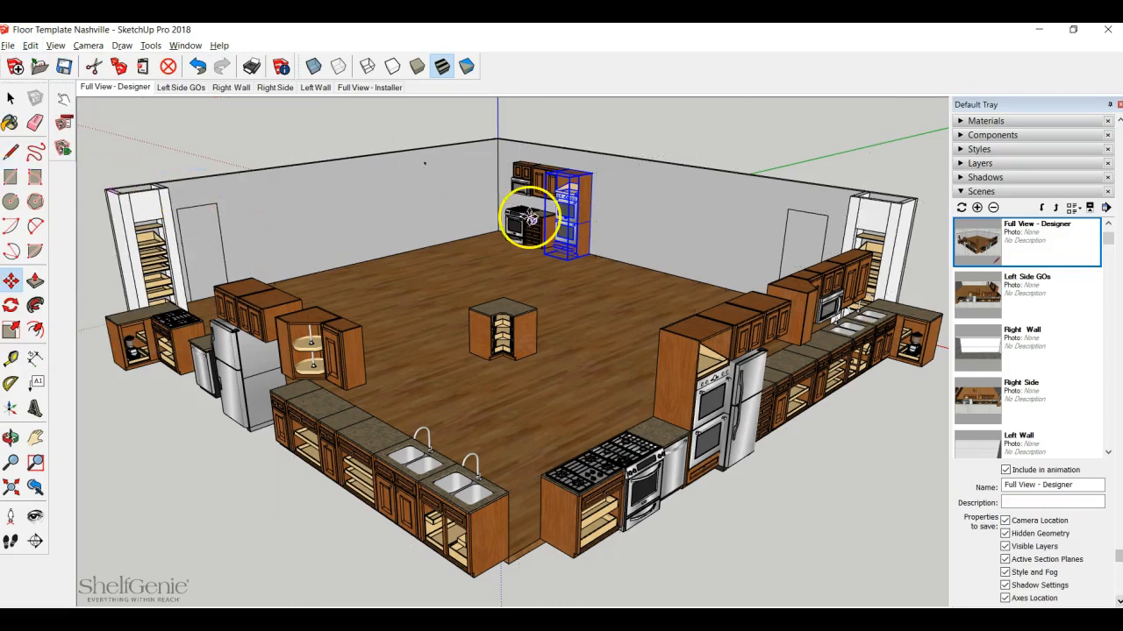